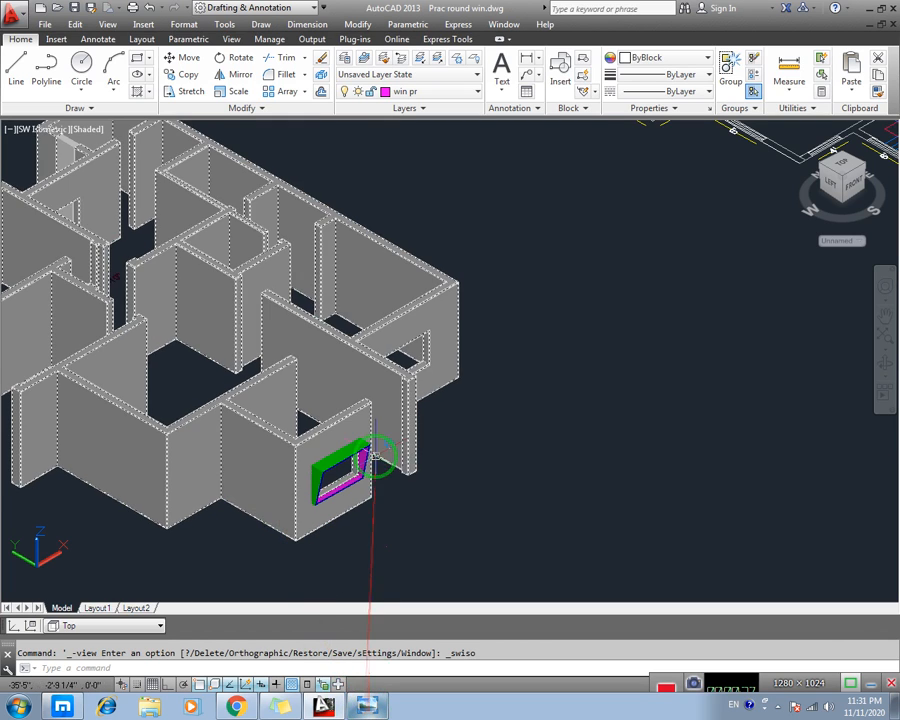
# - Examine the 3D house model's walls and projecting window frames alongside the 2D floor plan
pyautogui.moveTo(383, 448); pyautogui.dragTo(323, 445, button='middle')
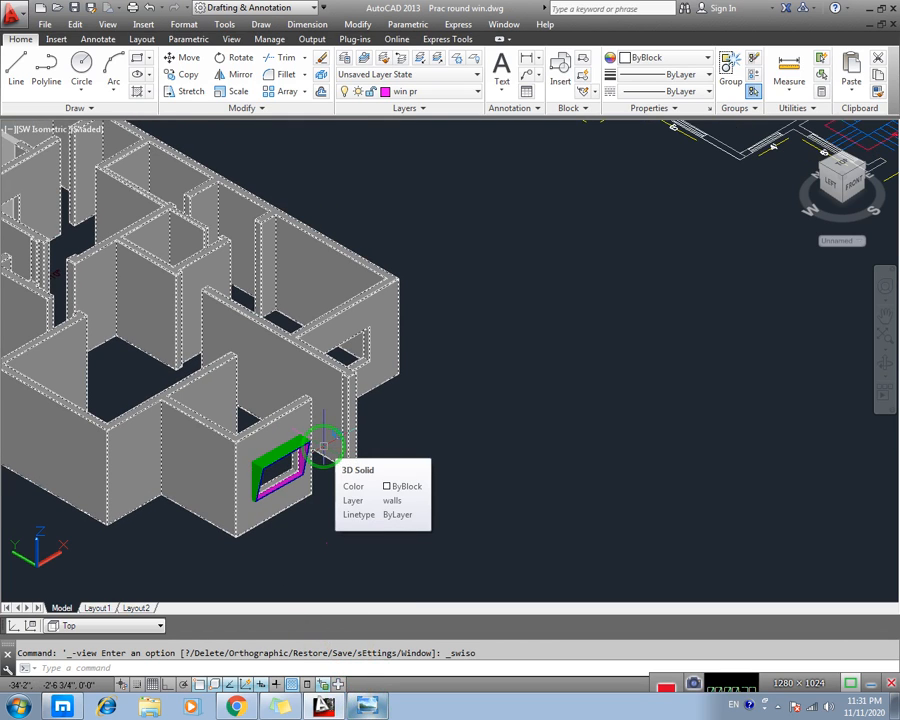
pyautogui.scroll(-4, 348, 424)
pyautogui.scroll(2, 480, 392)
pyautogui.moveTo(472, 400); pyautogui.dragTo(380, 432, button='middle')
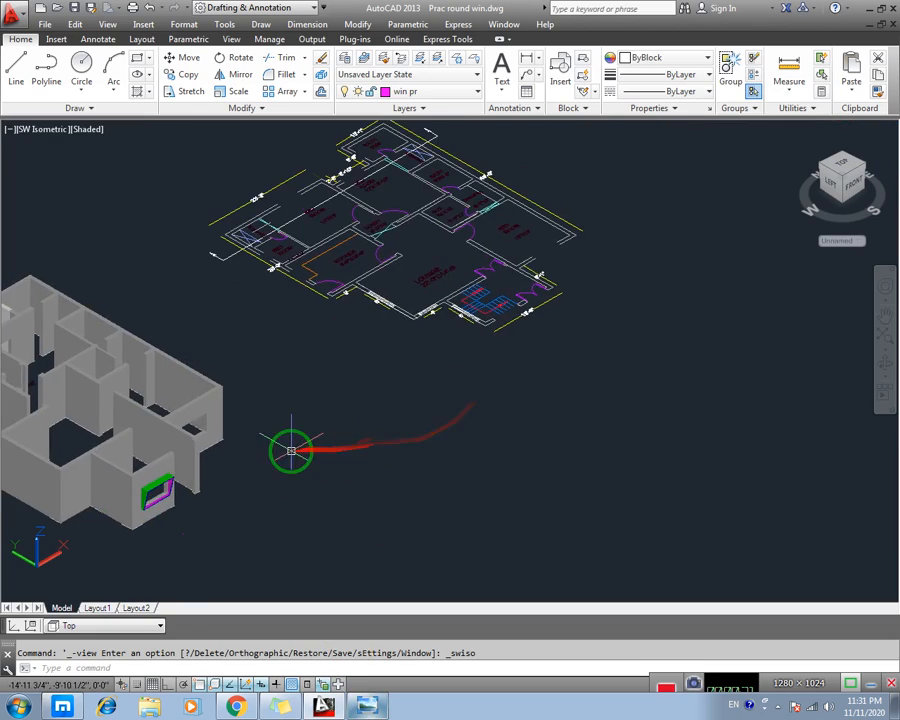
pyautogui.moveTo(291, 450); pyautogui.dragTo(548, 443, button='middle')
pyautogui.moveTo(385, 450); pyautogui.dragTo(453, 411, button='middle')
pyautogui.scroll(2, 450, 412)
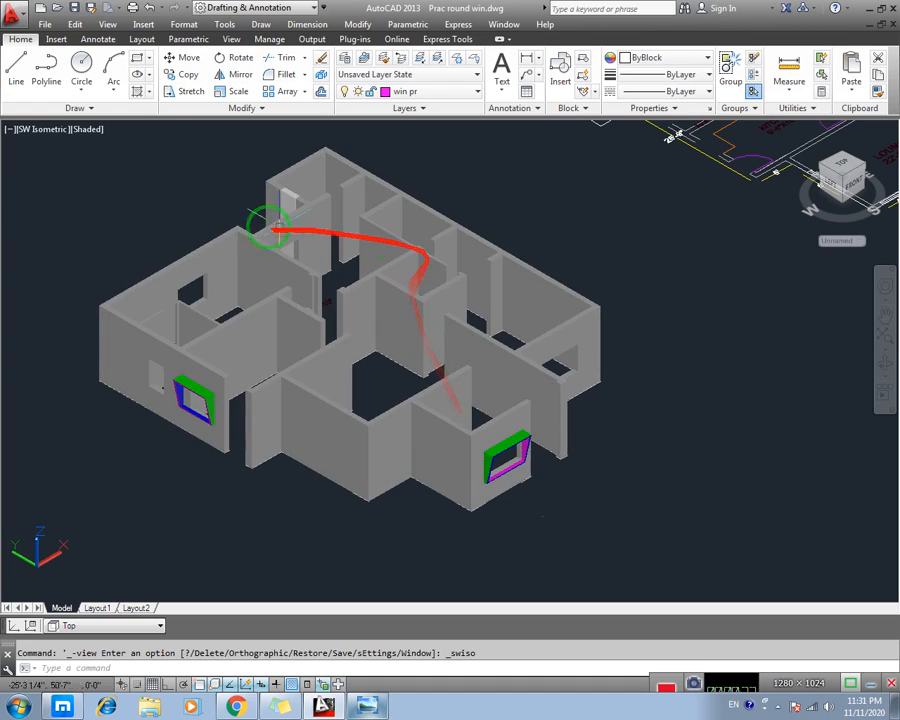
pyautogui.moveTo(482, 347); pyautogui.dragTo(269, 364, button='middle')
pyautogui.scroll(-2, 368, 355)
pyautogui.moveTo(536, 349); pyautogui.dragTo(439, 397, button='middle')
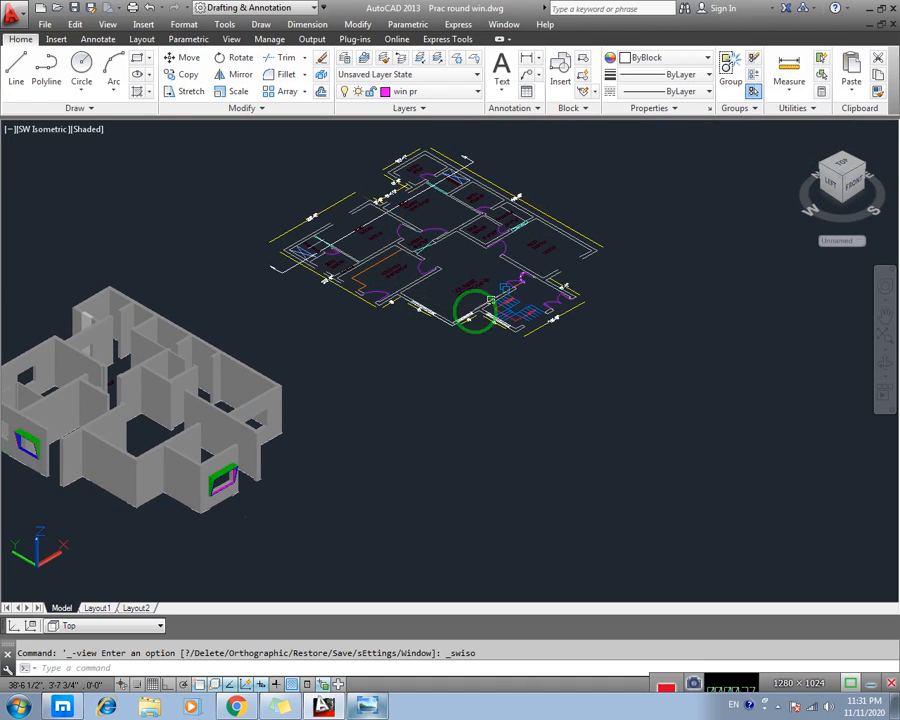
pyautogui.moveTo(323, 396); pyautogui.dragTo(482, 360, button='middle')
pyautogui.scroll(3, 338, 429)
pyautogui.moveTo(392, 431); pyautogui.dragTo(368, 378, button='middle')
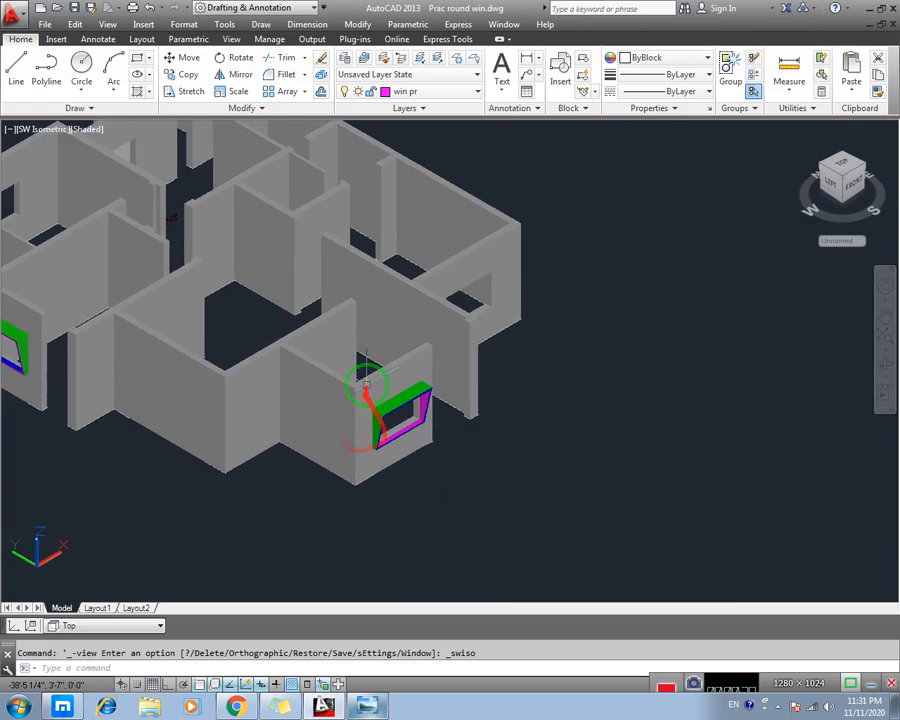
pyautogui.scroll(-2, 394, 392)
pyautogui.moveTo(380, 432); pyautogui.dragTo(468, 389, button='middle')
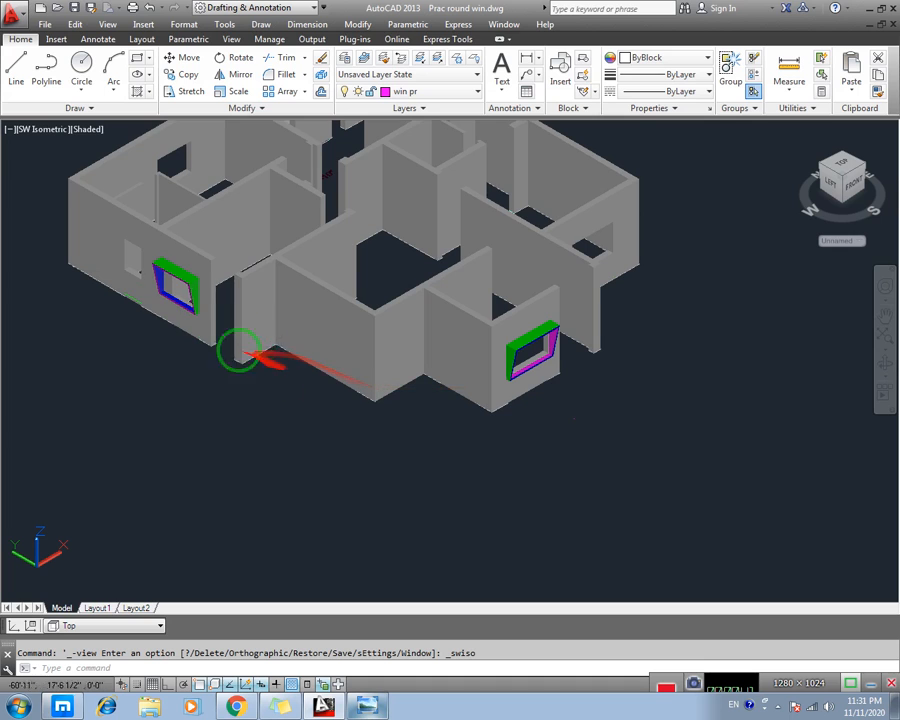
pyautogui.scroll(3, 377, 410)
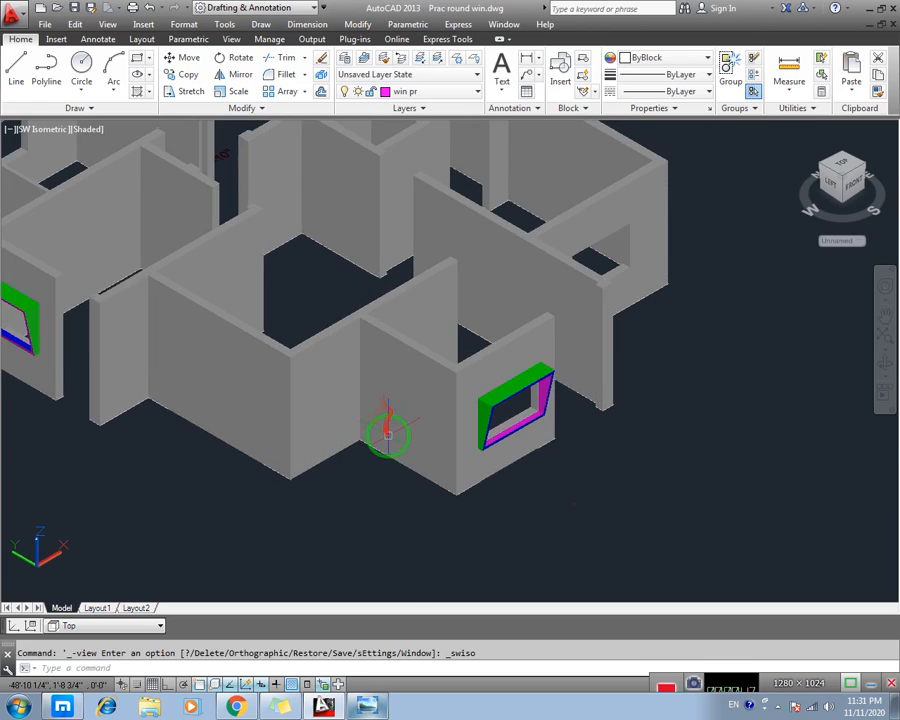
pyautogui.scroll(-2, 343, 417)
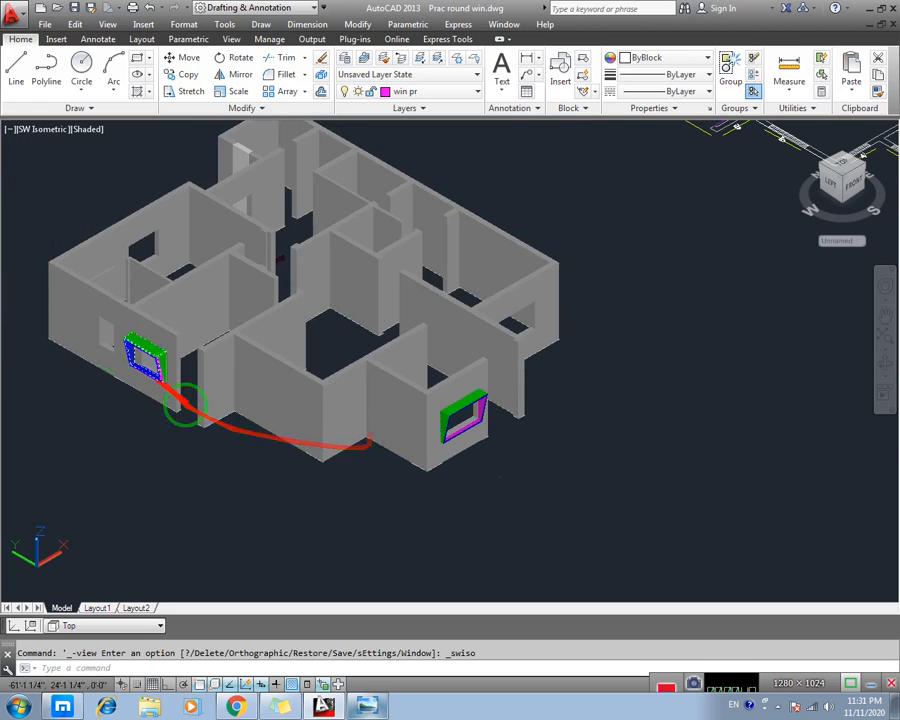
pyautogui.moveTo(563, 460); pyautogui.dragTo(404, 498, button='middle')
pyautogui.scroll(-2, 580, 374)
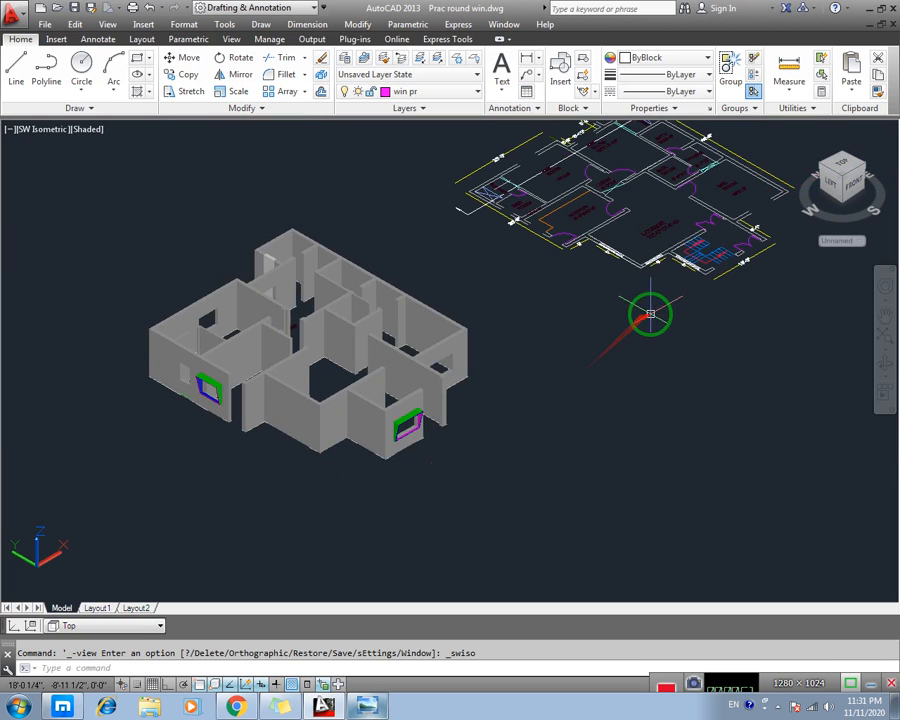
# - Switch the viewport to the Top view for working on the floor plan around the staircase
pyautogui.click(44, 130)
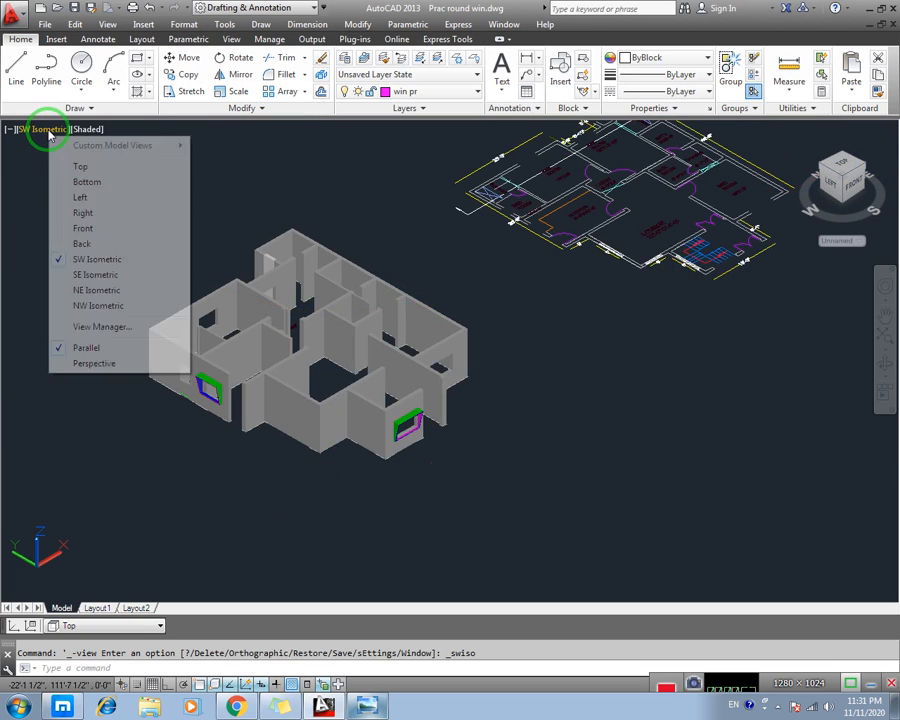
pyautogui.click(92, 168)
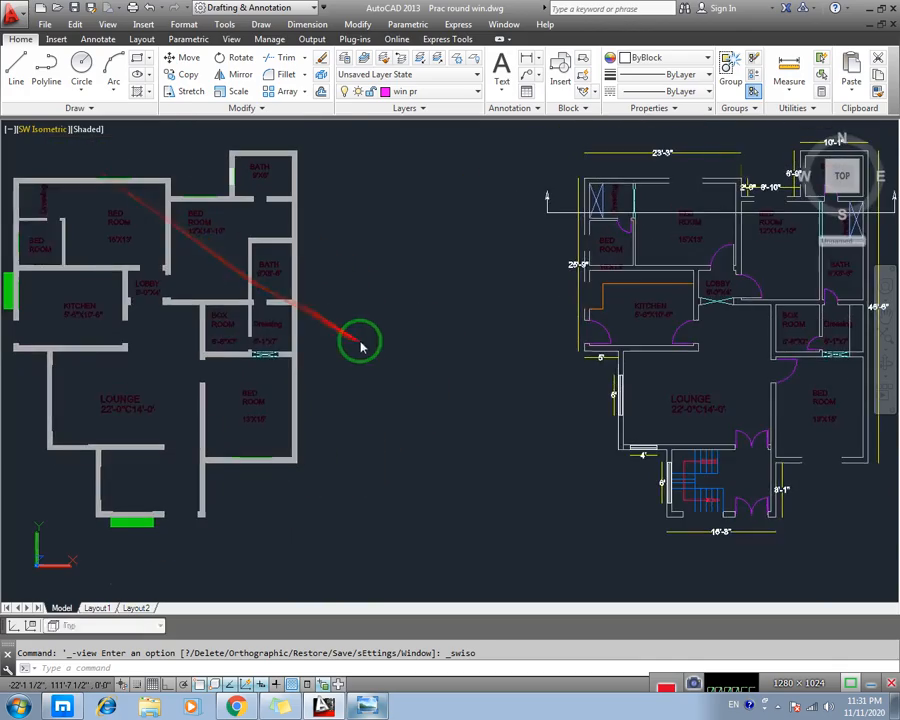
pyautogui.scroll(-1, 318, 304)
pyautogui.moveTo(408, 366); pyautogui.dragTo(230, 304, button='middle')
pyautogui.scroll(2, 346, 339)
pyautogui.scroll(3, 400, 316)
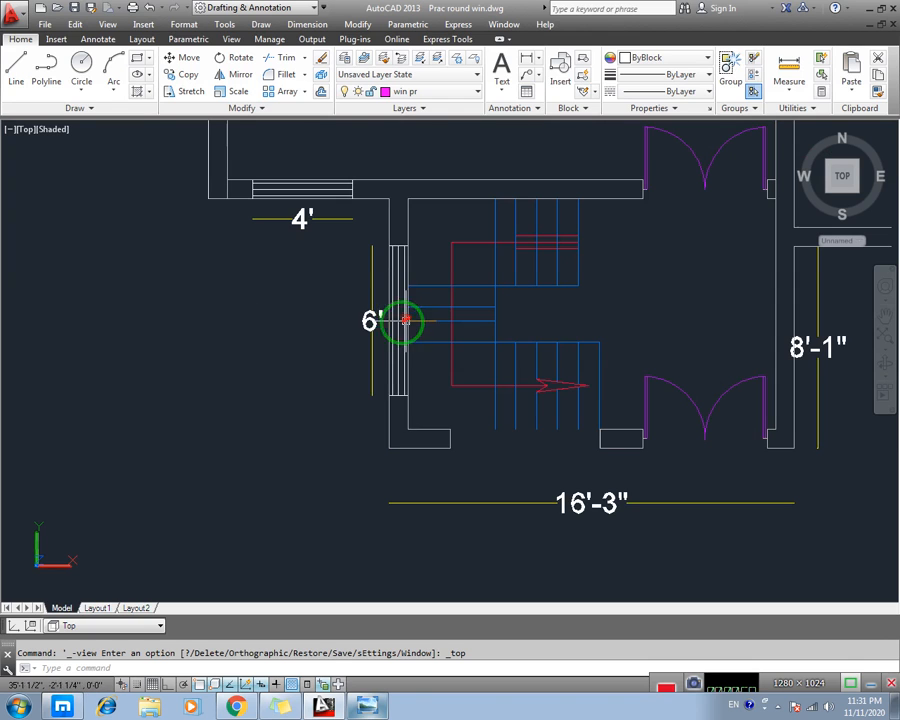
# - Examine the 6' and 4' windows in the lounge and staircase walls of the floor plan
pyautogui.moveTo(282, 176); pyautogui.dragTo(300, 364, button='middle')
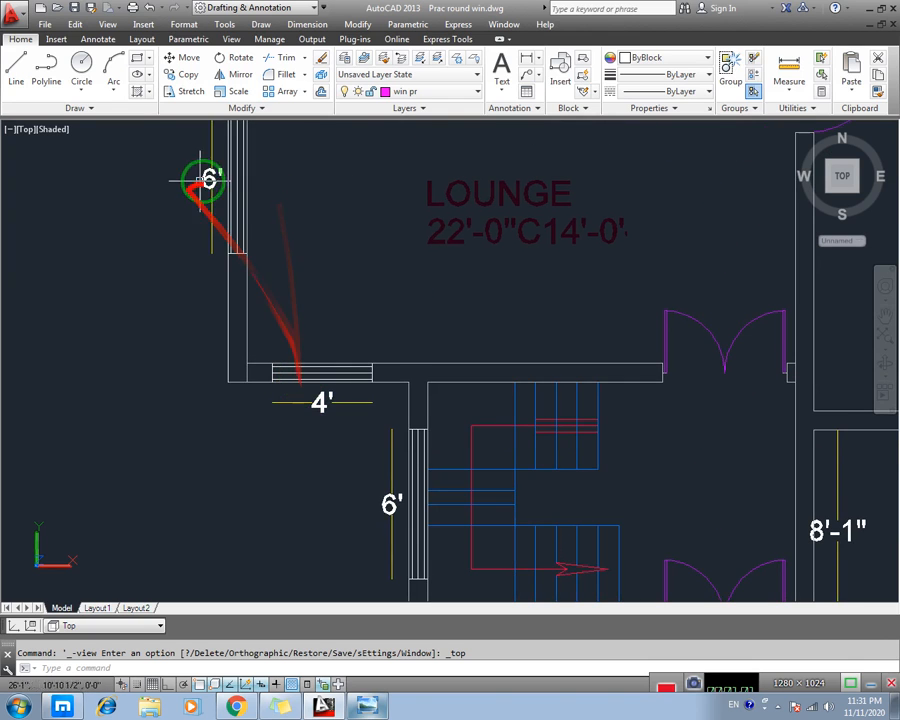
pyautogui.moveTo(250, 192); pyautogui.dragTo(265, 276, button='middle')
pyautogui.scroll(-3, 268, 247)
pyautogui.moveTo(96, 325); pyautogui.dragTo(251, 255, button='middle')
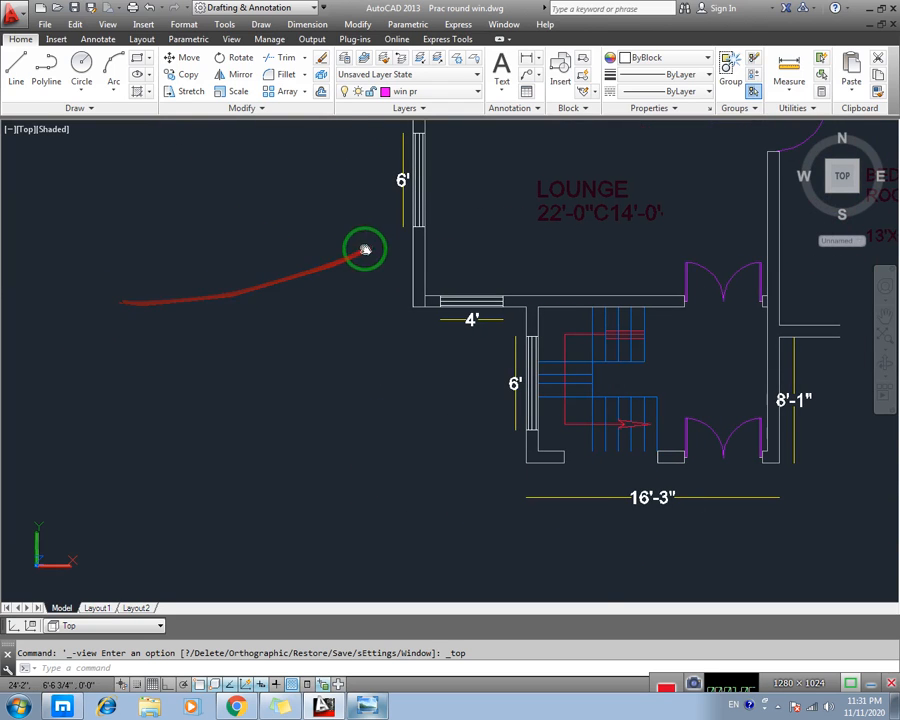
pyautogui.moveTo(367, 249); pyautogui.dragTo(257, 270, button='middle')
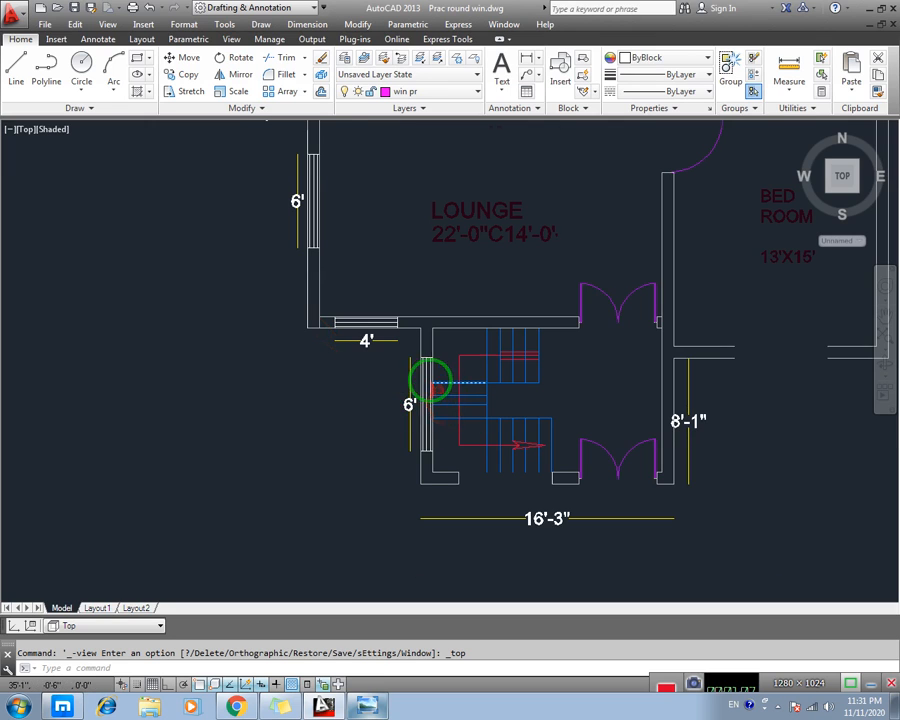
pyautogui.scroll(2, 420, 376)
pyautogui.moveTo(416, 374); pyautogui.dragTo(440, 336, button='middle')
pyautogui.scroll(-2, 268, 381)
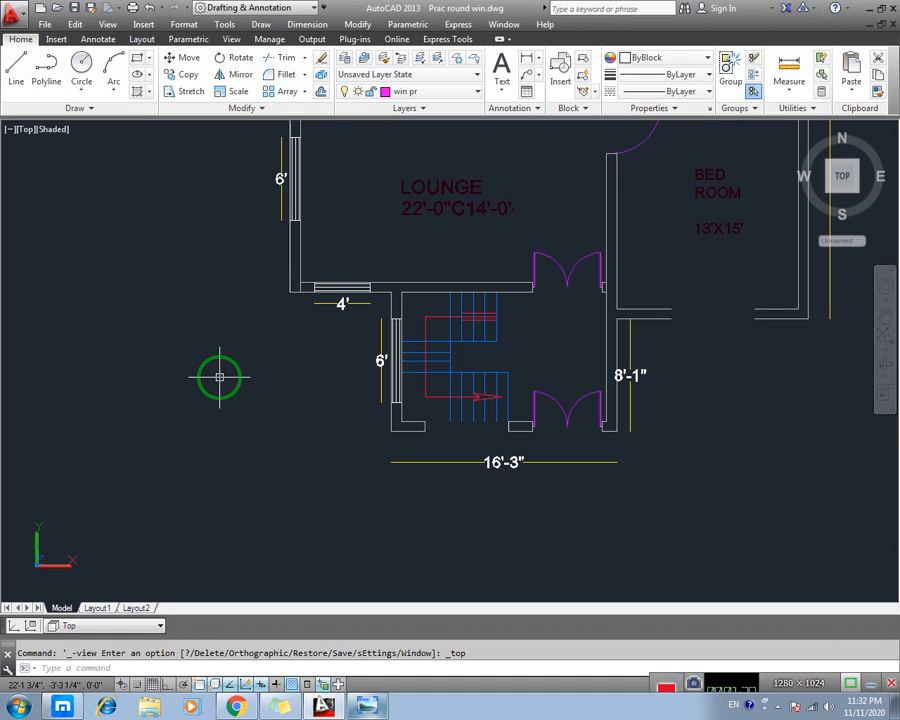
# - Draw a rectangle 6' wide and 4' high in the empty area west of the staircase window
pyautogui.press('Escape')
pyautogui.scroll(2, 417, 370)
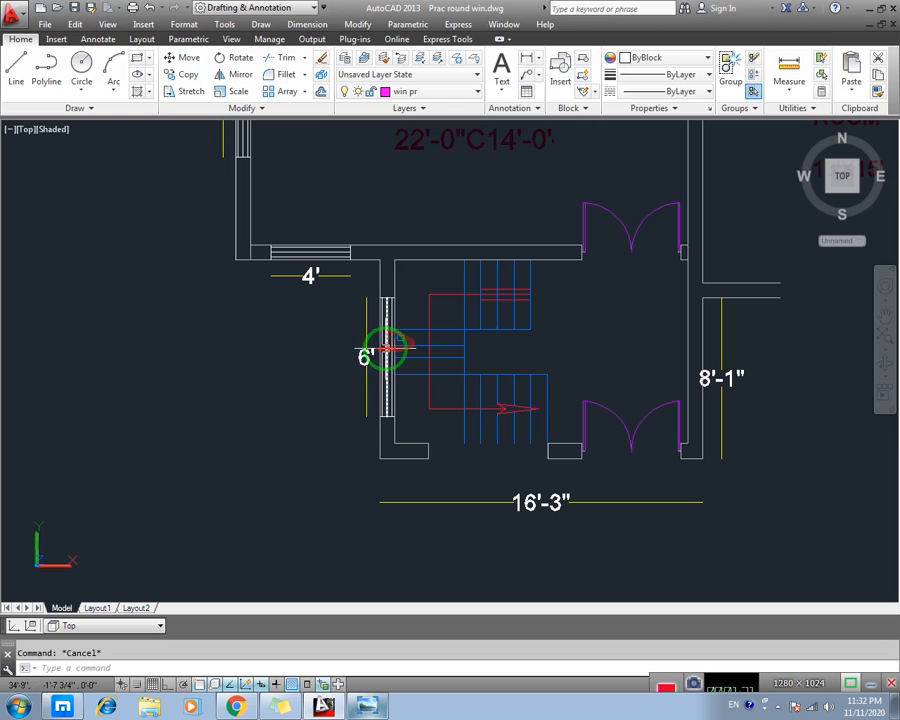
pyautogui.moveTo(337, 362); pyautogui.dragTo(427, 361, button='middle')
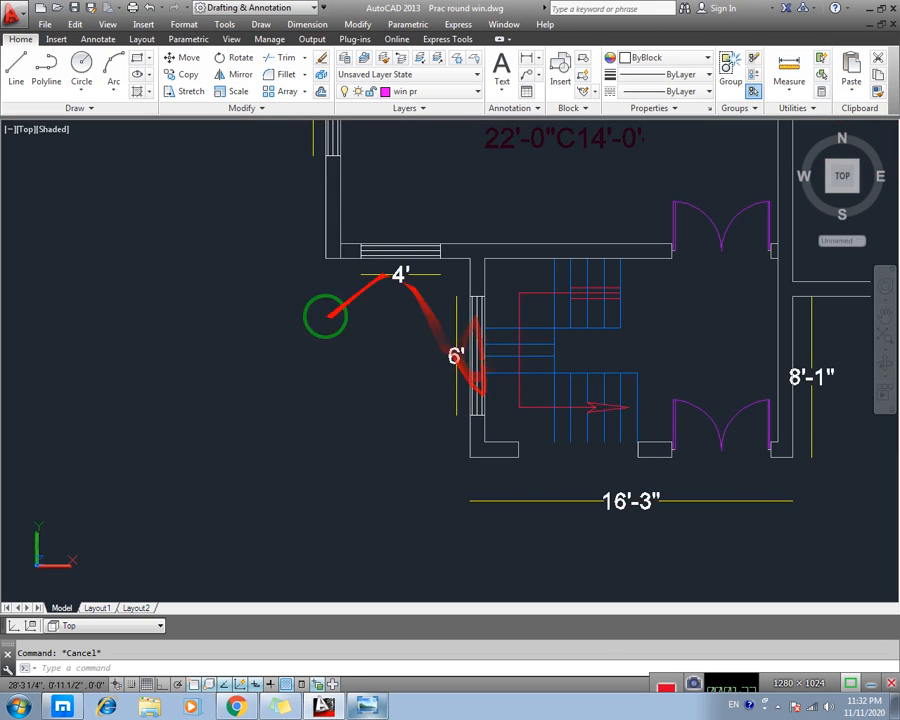
pyautogui.moveTo(137, 382); pyautogui.dragTo(177, 374, button='middle')
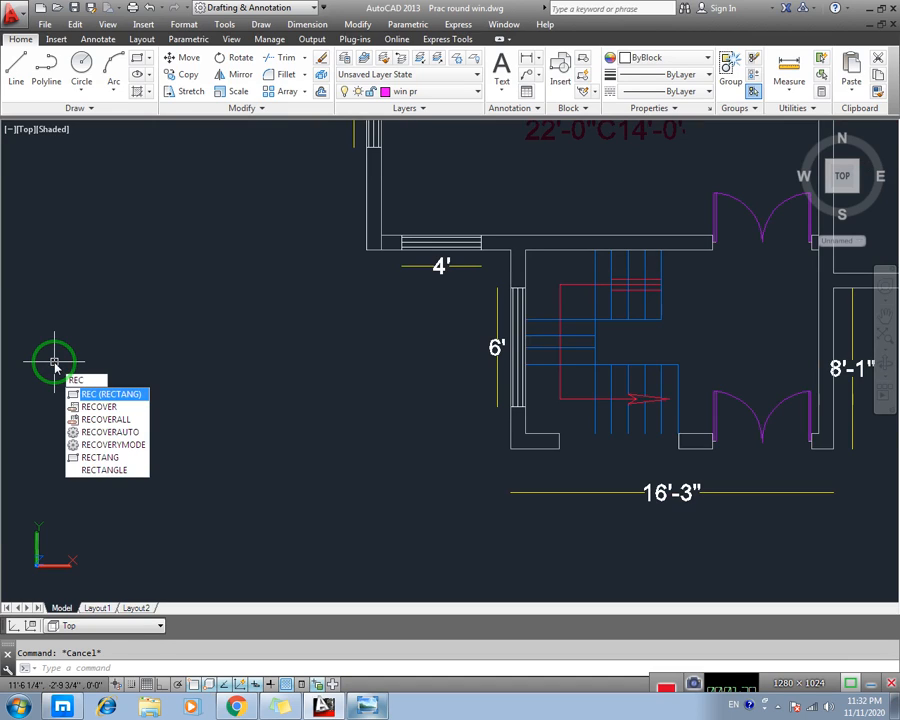
pyautogui.press('Return')
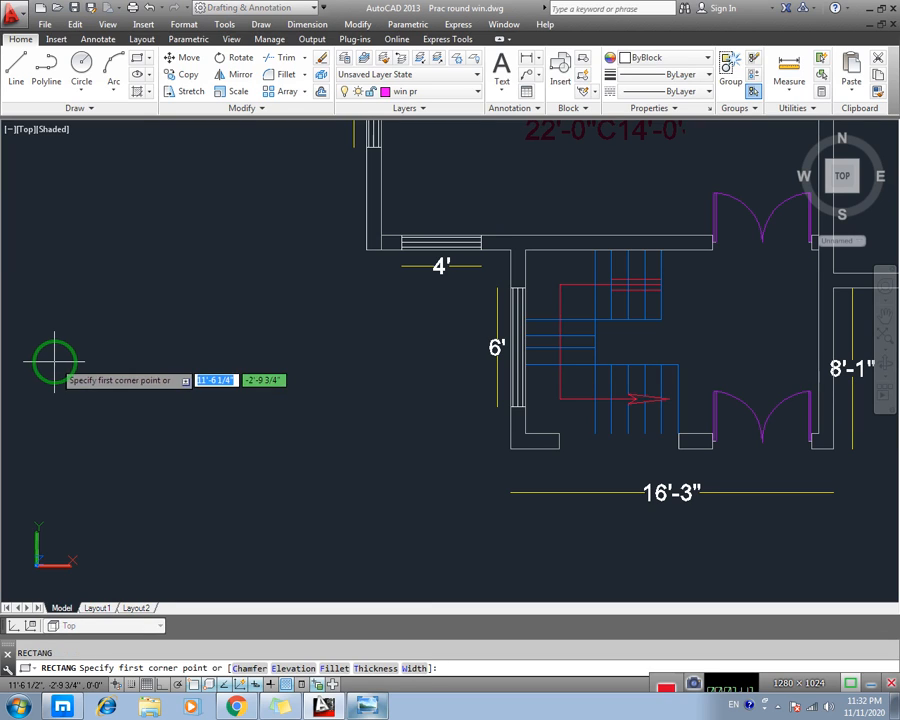
pyautogui.click(90, 324)
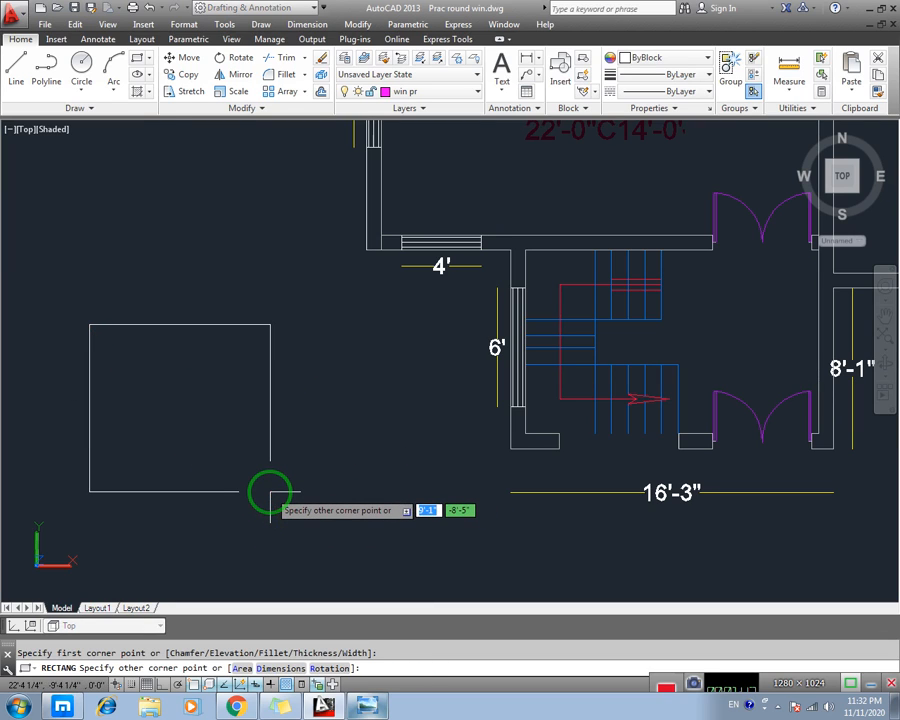
pyautogui.middleClick(270, 492)
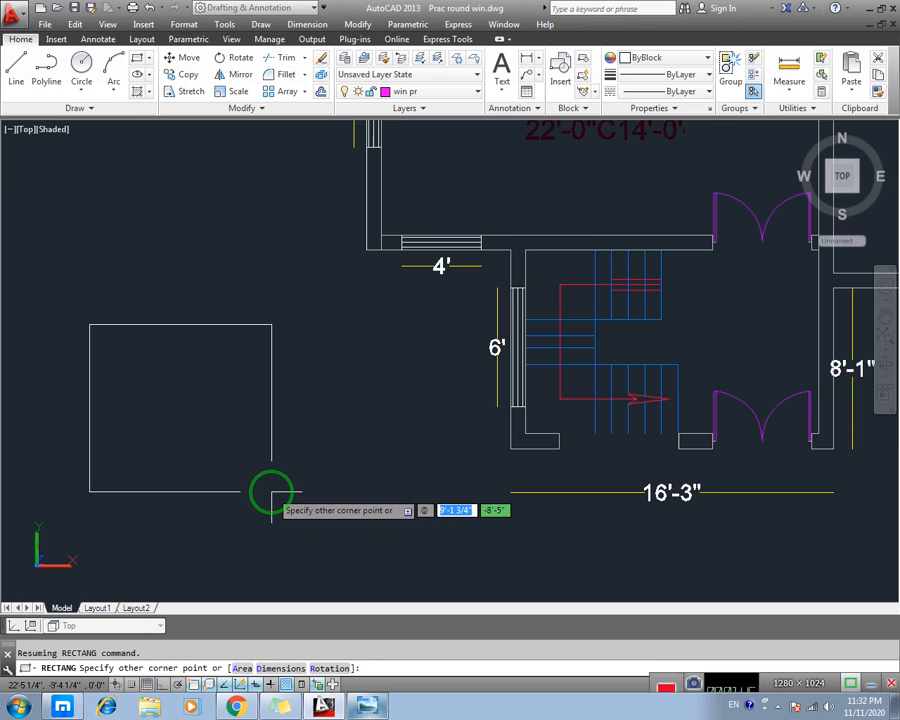
pyautogui.write('6')
pyautogui.press('Tab')
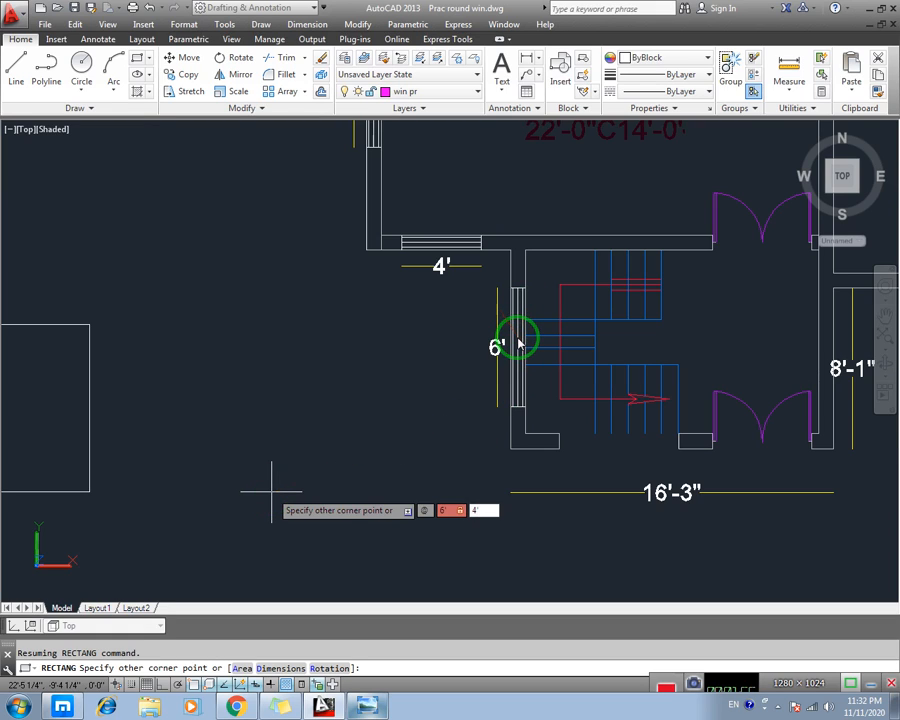
pyautogui.press('Return')
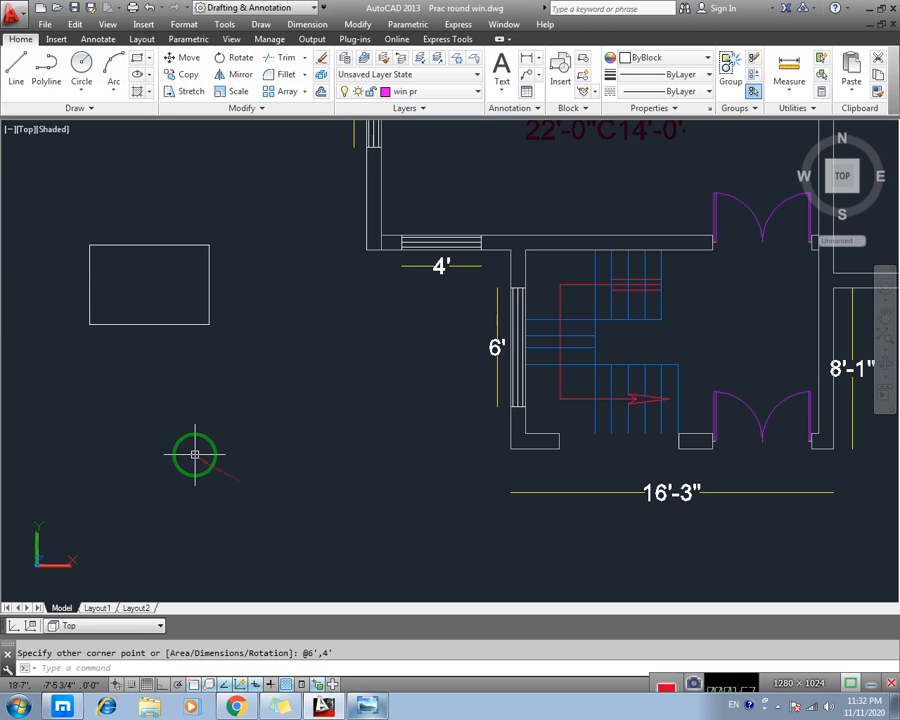
# - Draw a circle centred on the midpoint of the rectangle's upper edge and reaching its upper corner
pyautogui.moveTo(190, 452); pyautogui.dragTo(201, 546, button='middle')
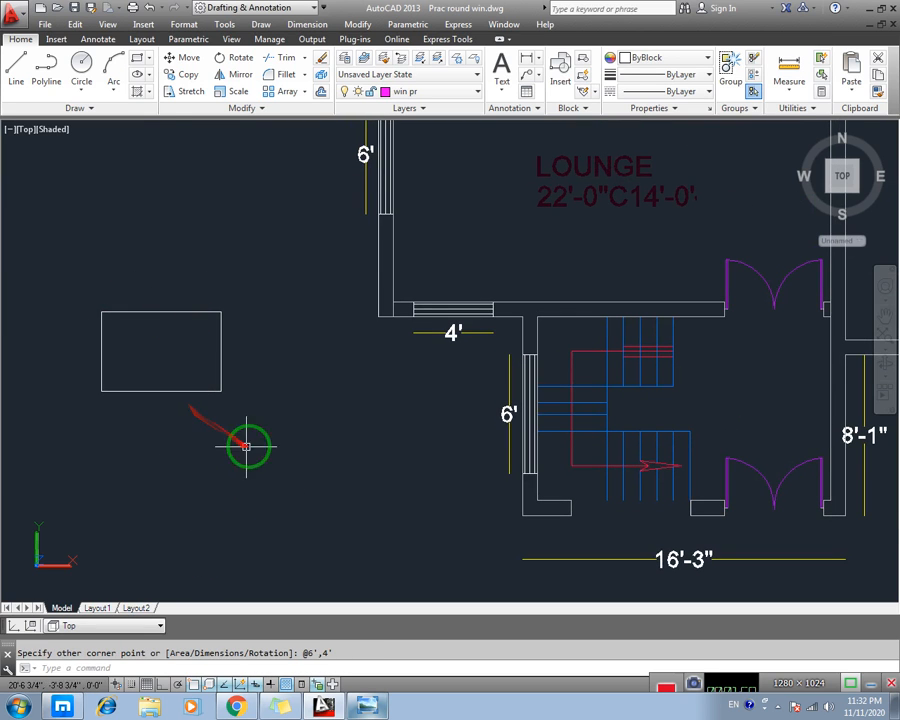
pyautogui.moveTo(255, 350); pyautogui.dragTo(329, 425, button='middle')
pyautogui.moveTo(246, 422)
pyautogui.mouseDown(button='middle')
pyautogui.moveTo(295, 398)
pyautogui.moveTo(287, 372)
pyautogui.mouseUp(button='middle')
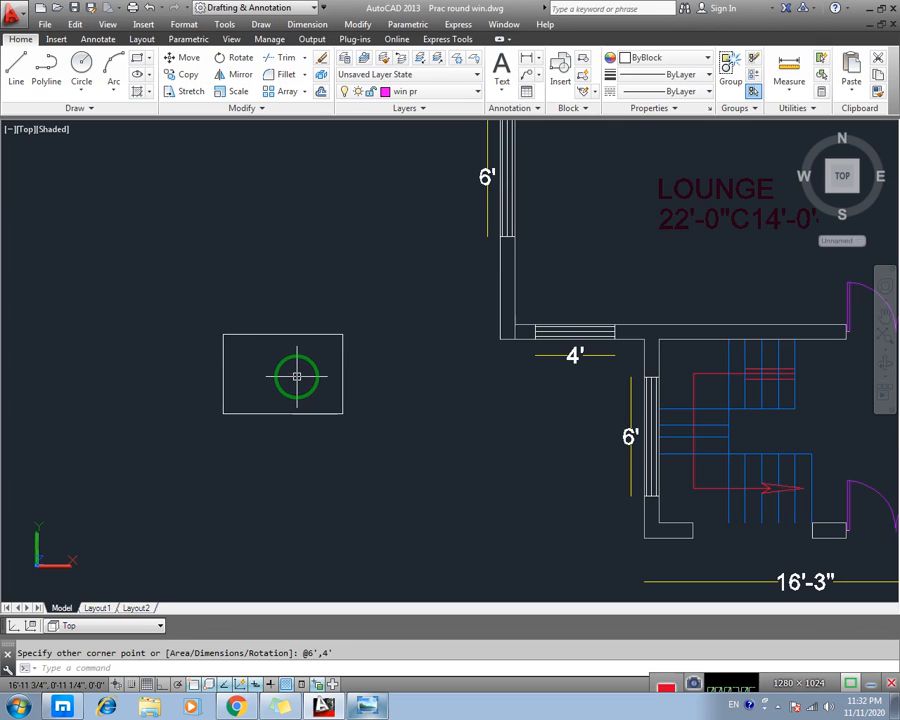
pyautogui.write('c')
pyautogui.press('Return')
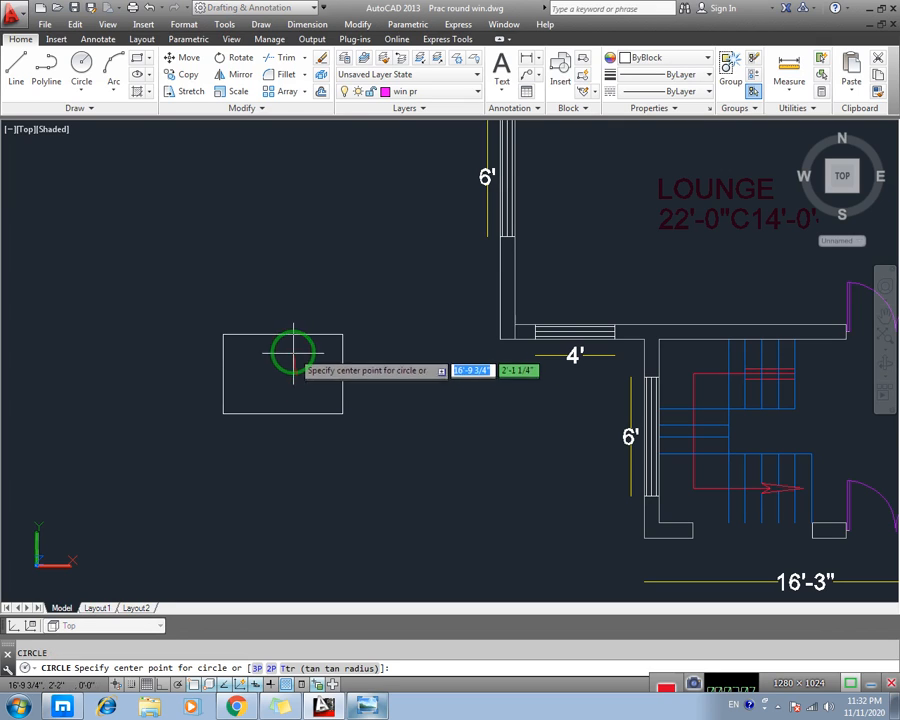
pyautogui.click(282, 334)
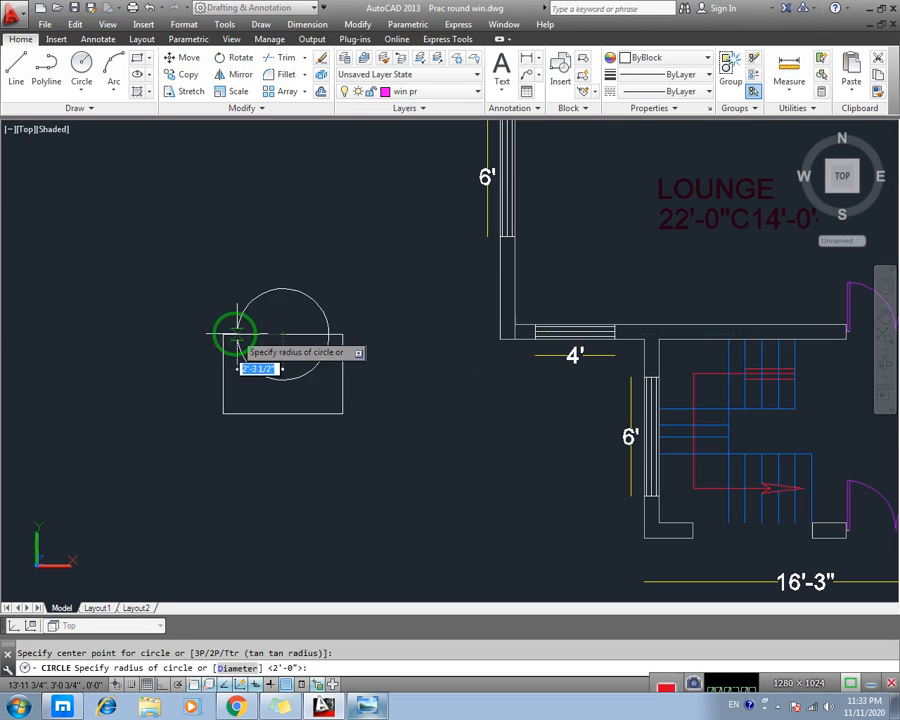
pyautogui.click(222, 334)
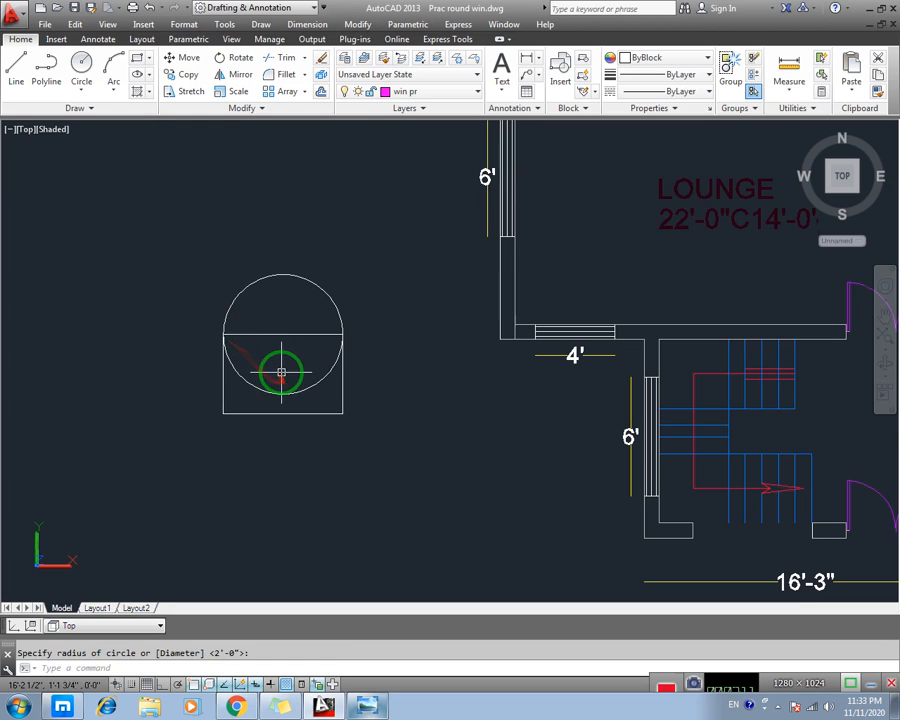
# - Trim away the circle's lower half and the rectangle's upper edge to leave a round-arched window outline
pyautogui.moveTo(302, 377); pyautogui.dragTo(307, 413, button='middle')
pyautogui.scroll(3, 308, 413)
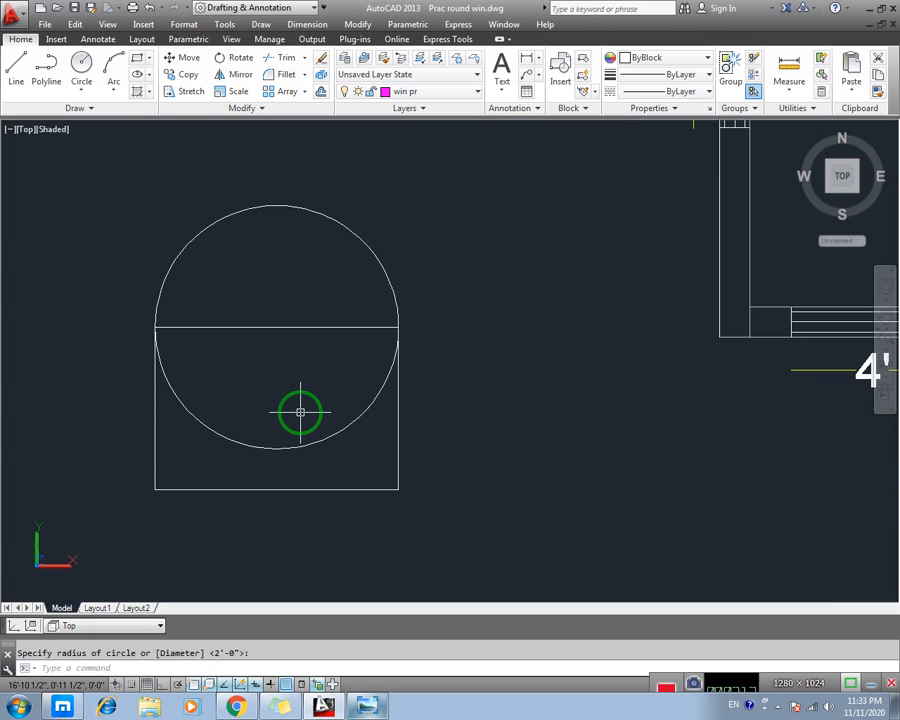
pyautogui.press('Return')
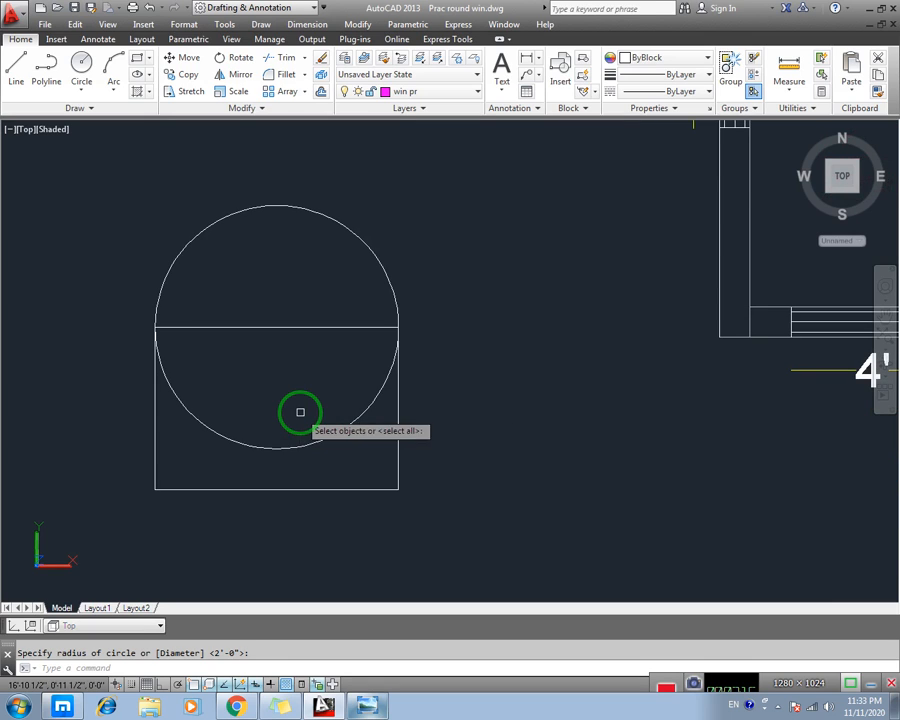
pyautogui.click(298, 445)
pyautogui.press('Return')
pyautogui.click(298, 445)
pyautogui.click(291, 325)
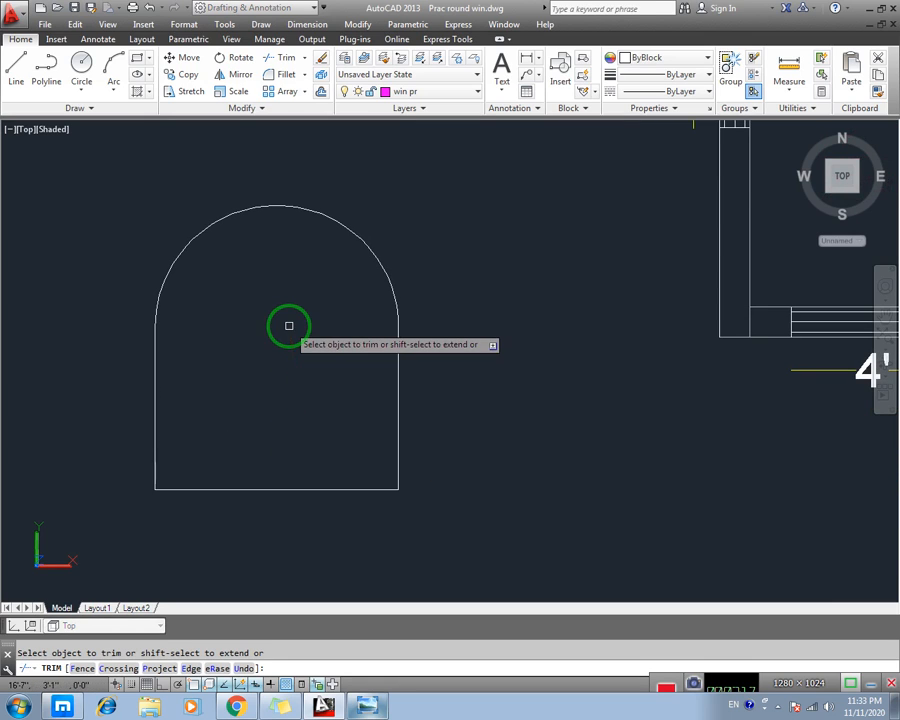
pyautogui.press('Escape')
pyautogui.scroll(-4, 318, 400)
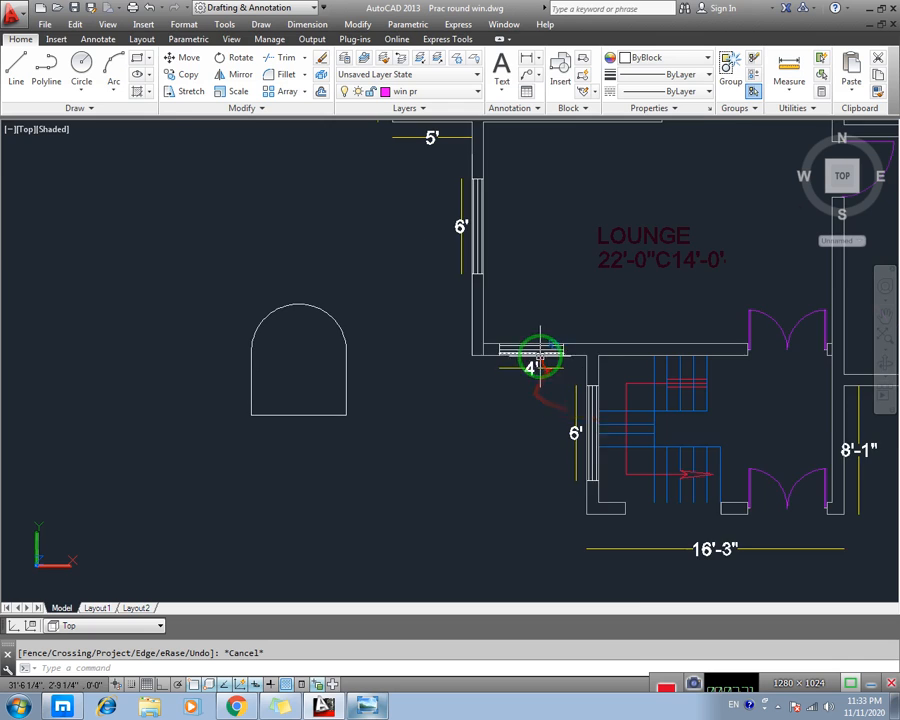
pyautogui.scroll(3, 532, 356)
pyautogui.scroll(-3, 474, 346)
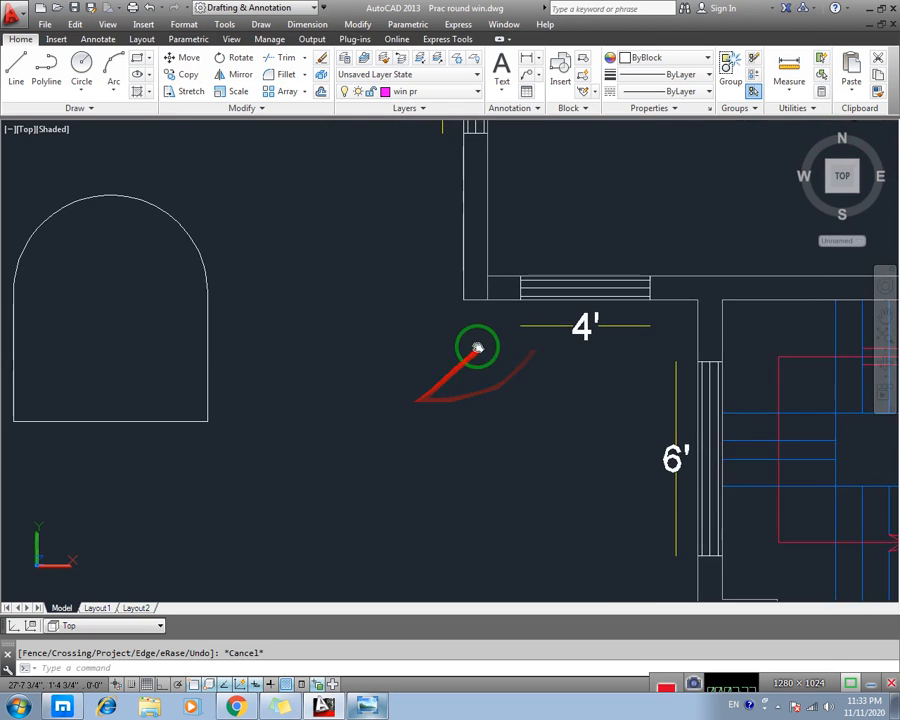
pyautogui.moveTo(211, 428); pyautogui.dragTo(189, 400, button='middle')
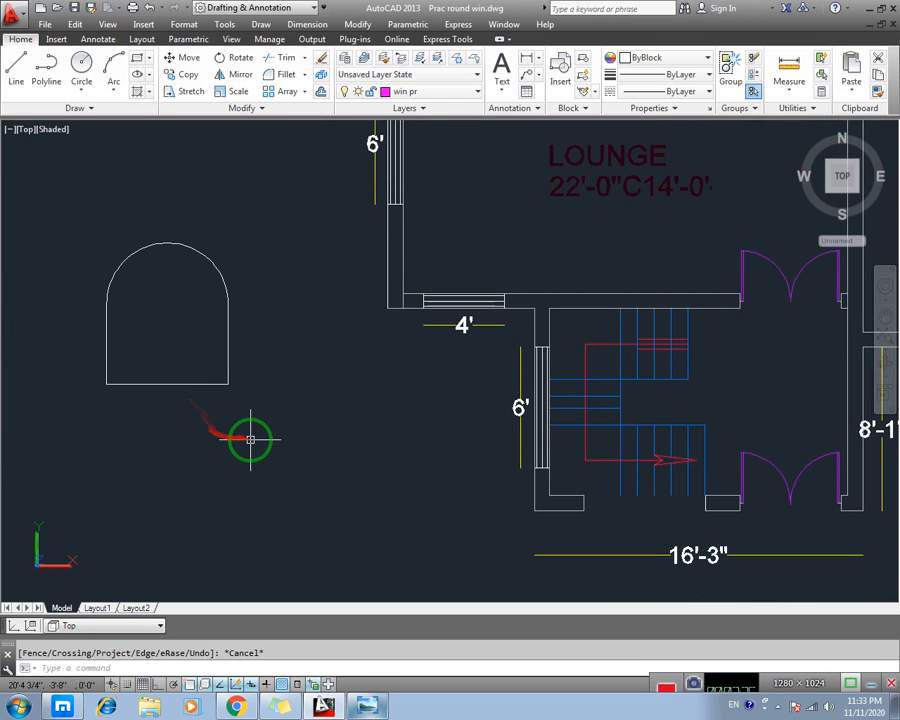
# - Draw a 4' by 4' rectangle in the empty area west of the first arched outline
pyautogui.write('REC')
pyautogui.press('Return')
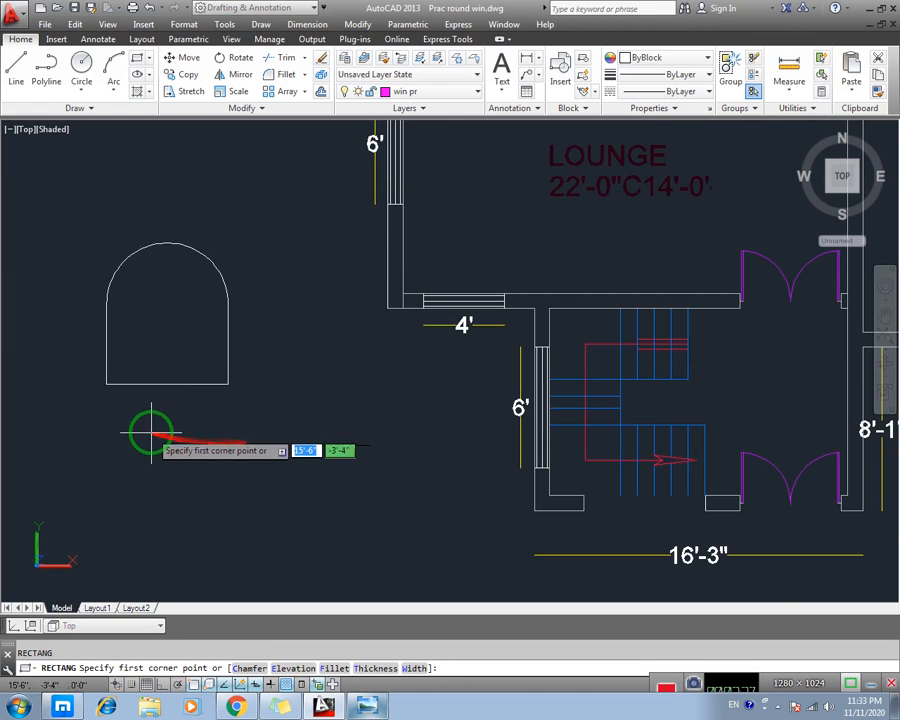
pyautogui.moveTo(141, 428); pyautogui.dragTo(355, 450, button='middle')
pyautogui.click(137, 288)
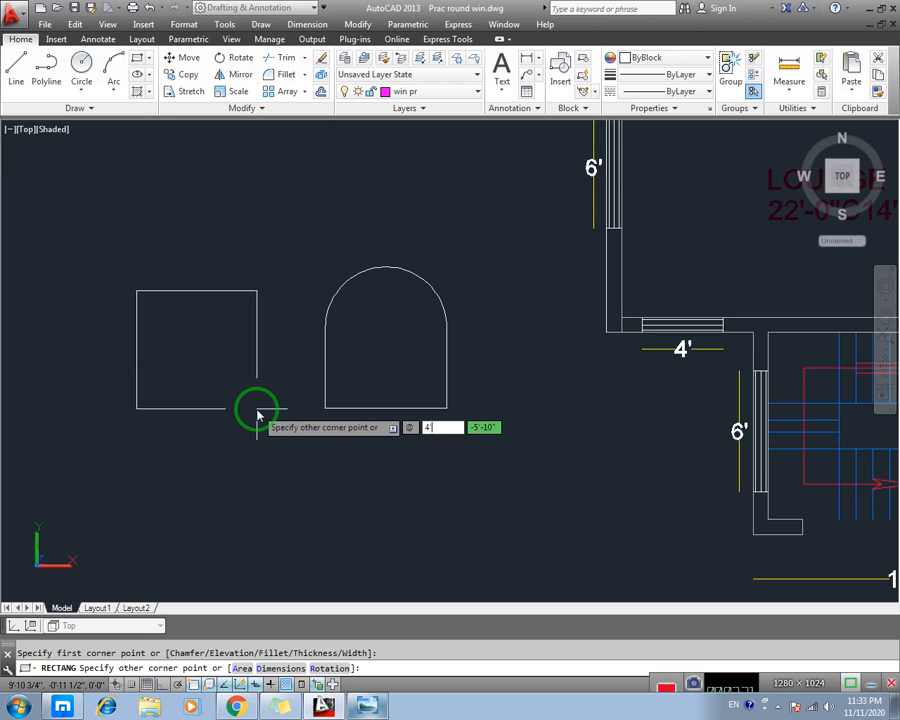
pyautogui.press('Tab')
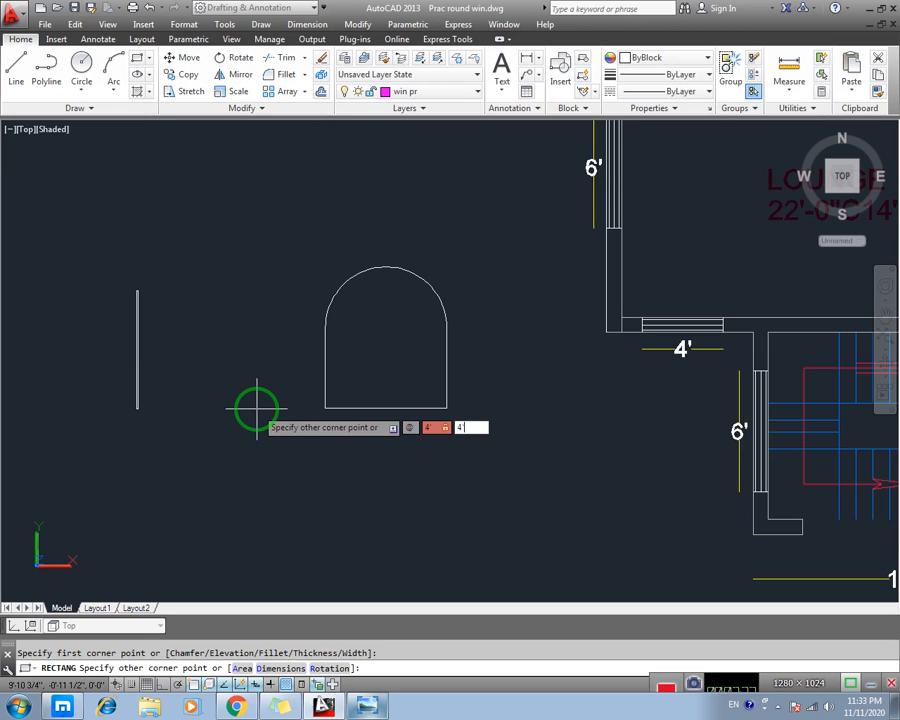
pyautogui.write("4'")
pyautogui.press('Return')
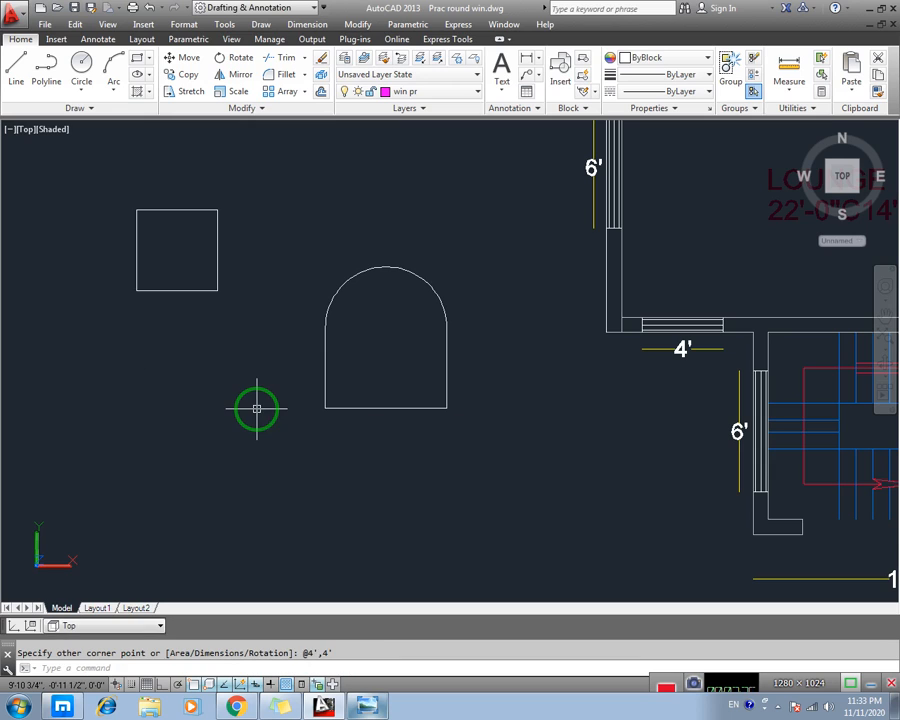
# - Draw a 2' radius circle centred on the midpoint of the 4' square's upper edge, reaching its upper corner
pyautogui.moveTo(216, 254)
pyautogui.mouseDown(button='middle')
pyautogui.moveTo(267, 302)
pyautogui.moveTo(226, 362)
pyautogui.mouseUp(button='middle')
pyautogui.scroll(2, 229, 286)
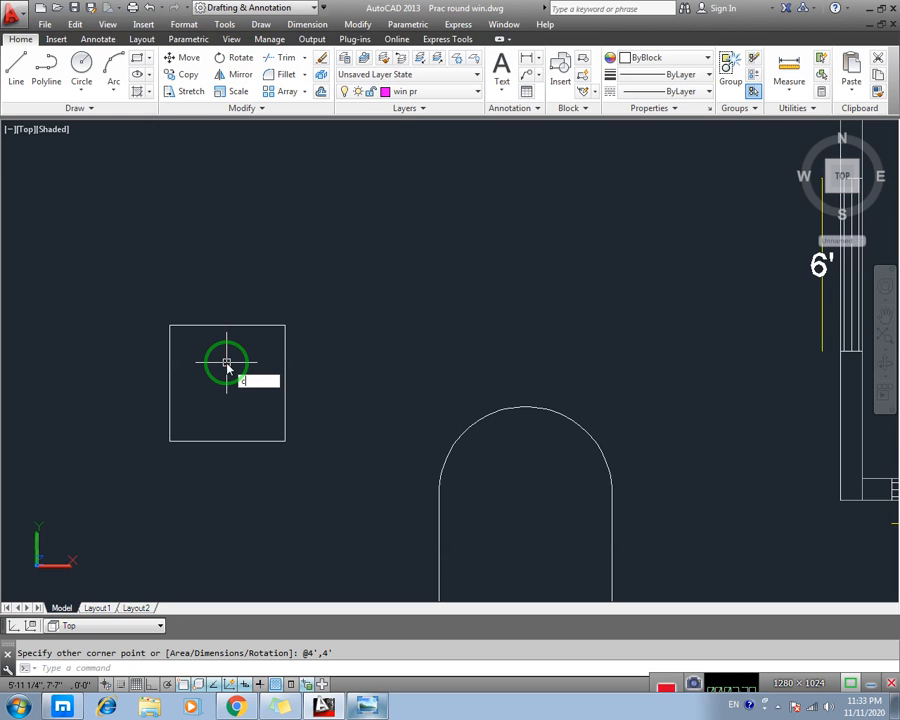
pyautogui.write('c')
pyautogui.press('Return')
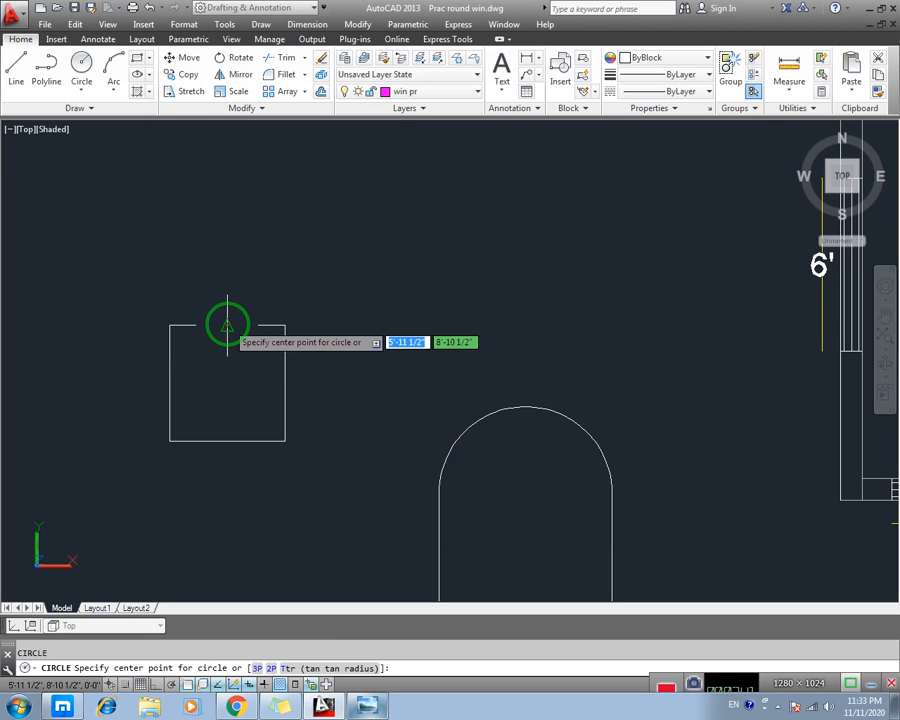
pyautogui.click(227, 325)
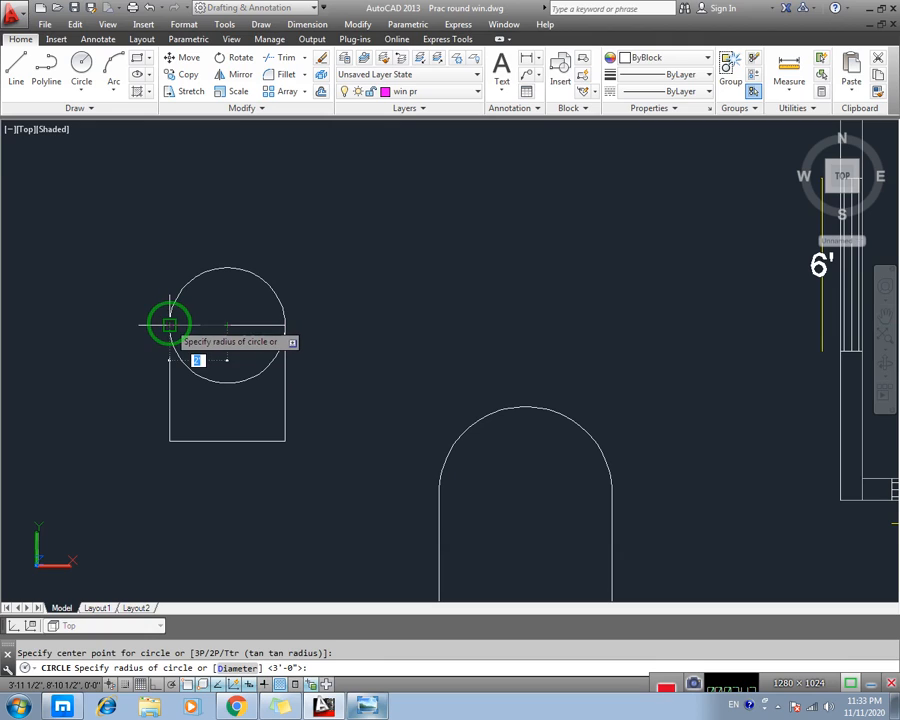
pyautogui.click(170, 325)
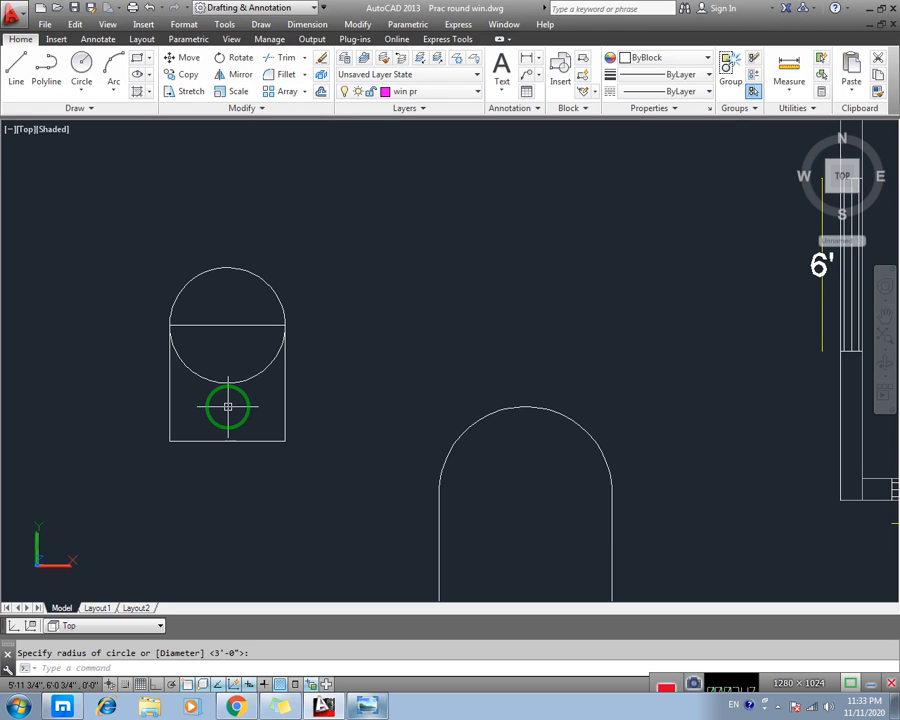
# - Trim away the smaller circle's lower half and the square's upper edge to leave a second round-arched outline
pyautogui.press('Return')
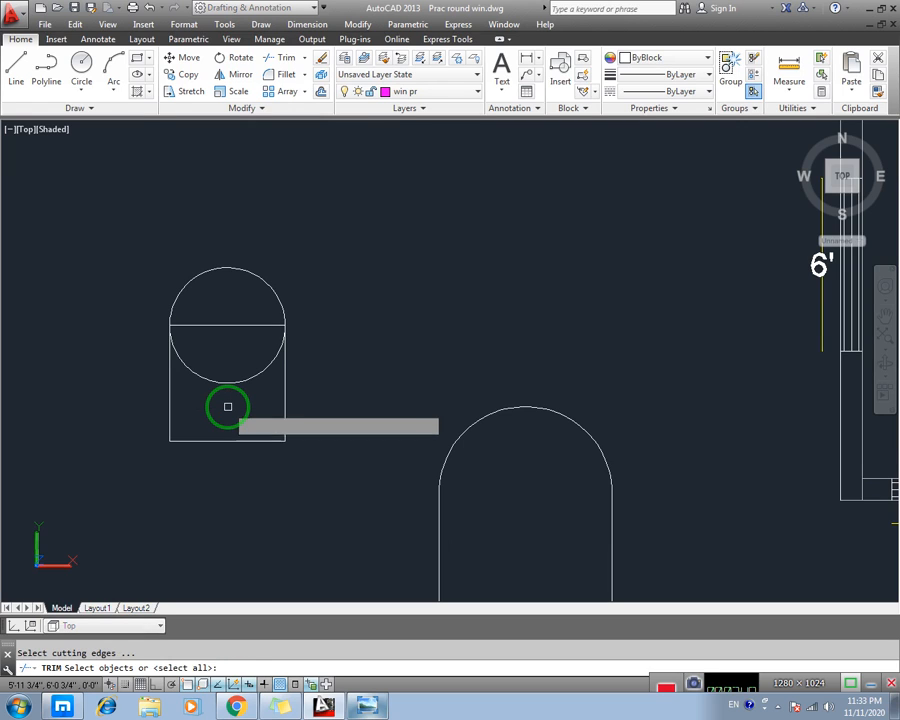
pyautogui.press('Return')
pyautogui.click(232, 383)
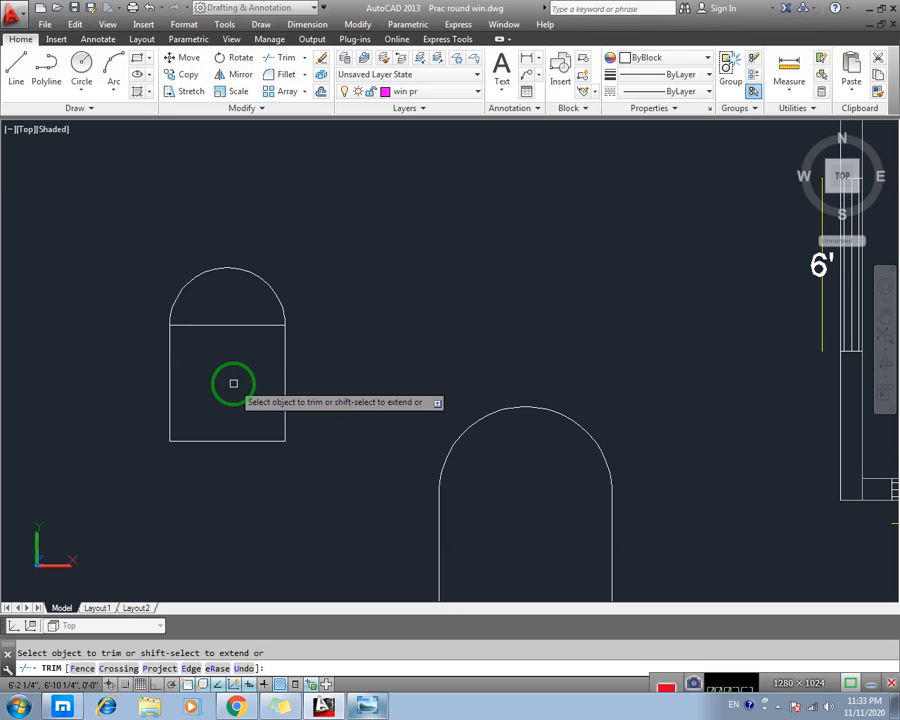
pyautogui.click(239, 322)
pyautogui.press('Escape')
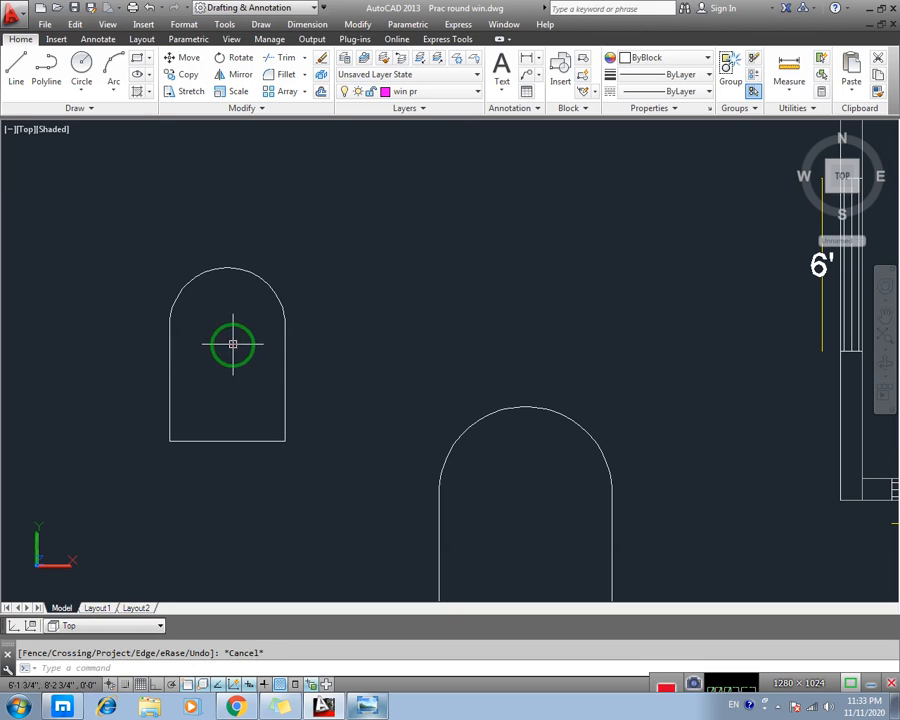
# - Join the smaller outline's arc and straight sides into a single polyline and check it by selecting it
pyautogui.moveTo(251, 393); pyautogui.dragTo(233, 343, button='middle')
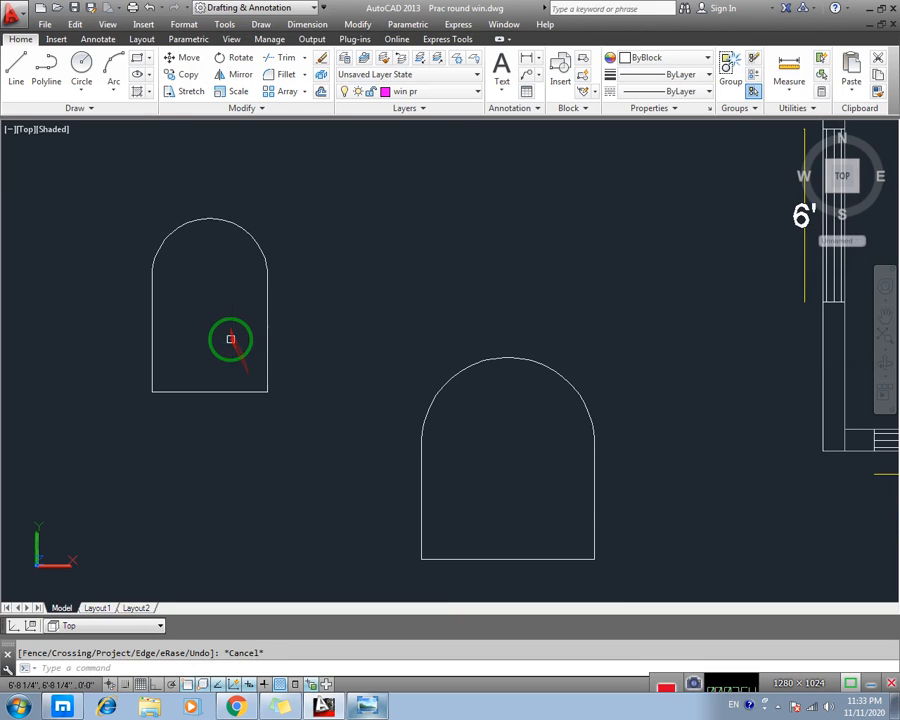
pyautogui.click(247, 236)
pyautogui.press('Escape')
pyautogui.click(268, 346)
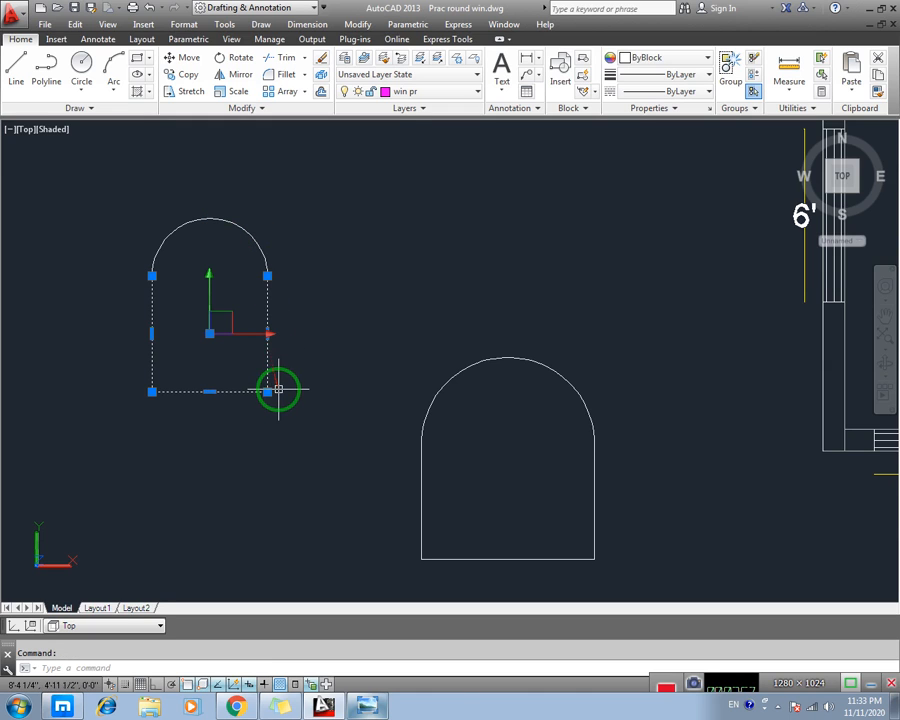
pyautogui.press('Escape')
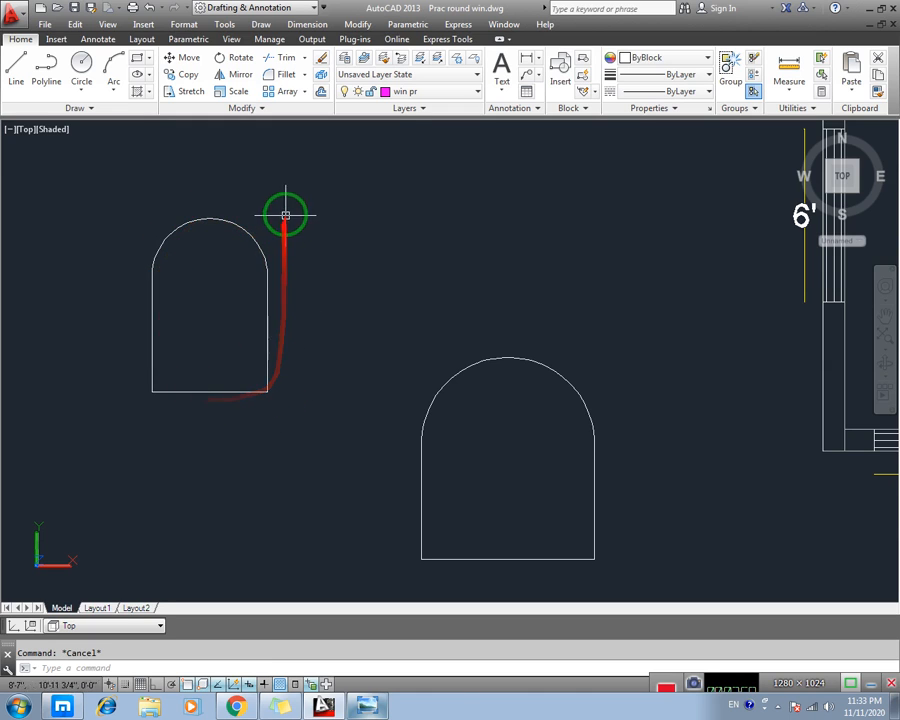
pyautogui.click(285, 208)
pyautogui.click(126, 425)
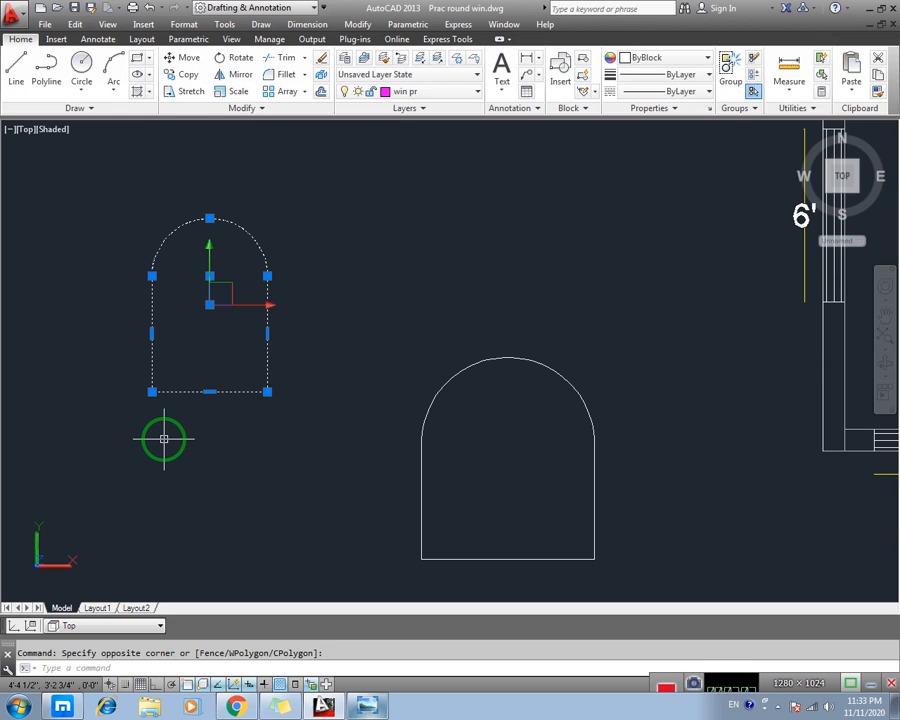
pyautogui.write('j')
pyautogui.press('Return')
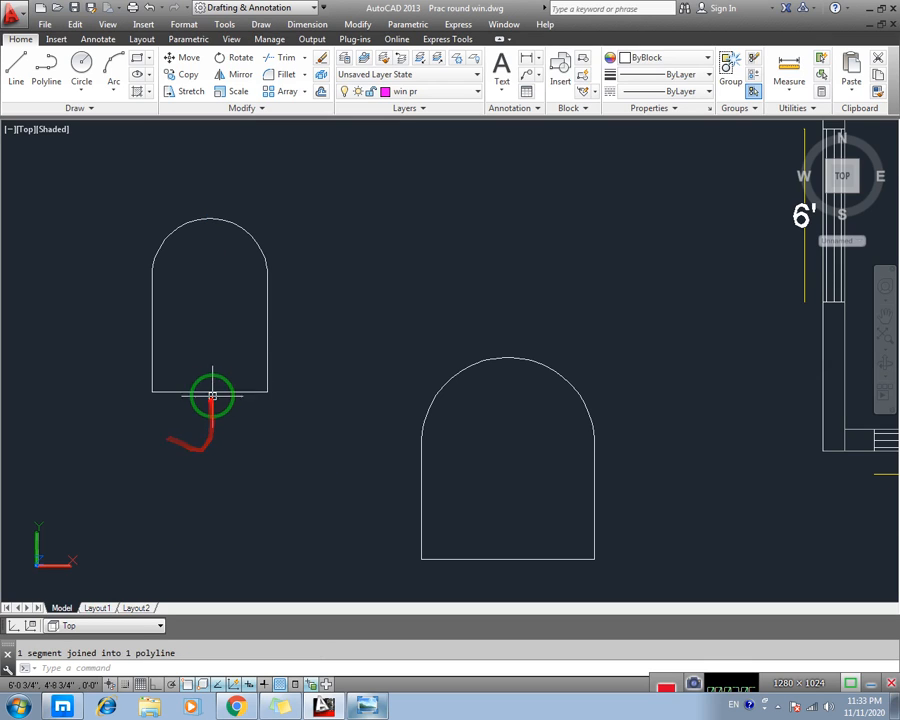
pyautogui.click(210, 391)
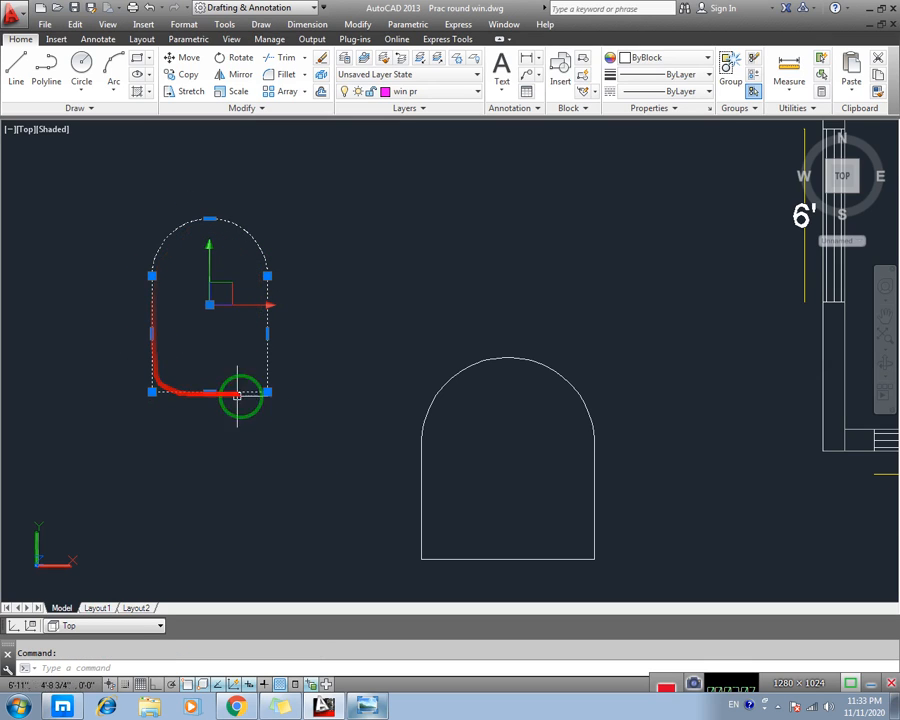
pyautogui.press('Escape')
# - Join the larger 6' outline's arc and straight sides into one polyline
pyautogui.moveTo(360, 420); pyautogui.dragTo(201, 297, button='middle')
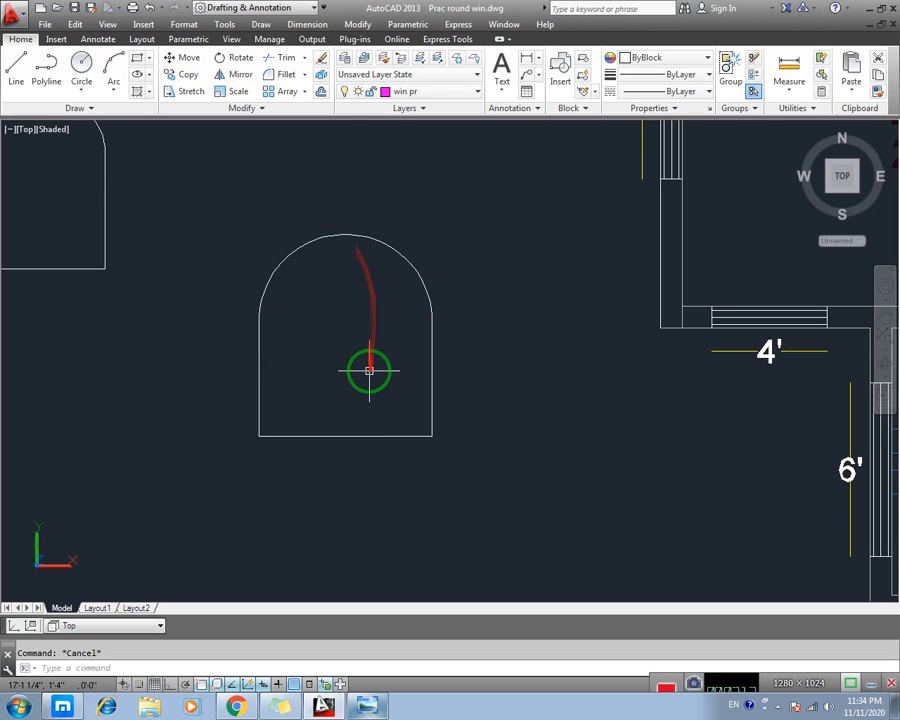
pyautogui.click(457, 233)
pyautogui.click(230, 476)
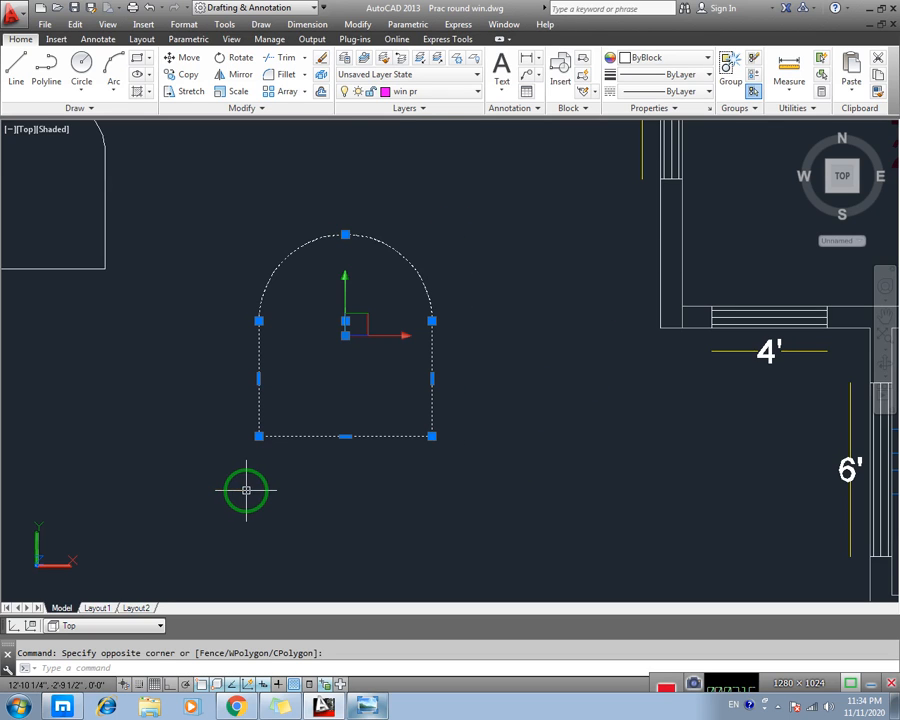
pyautogui.press('Return')
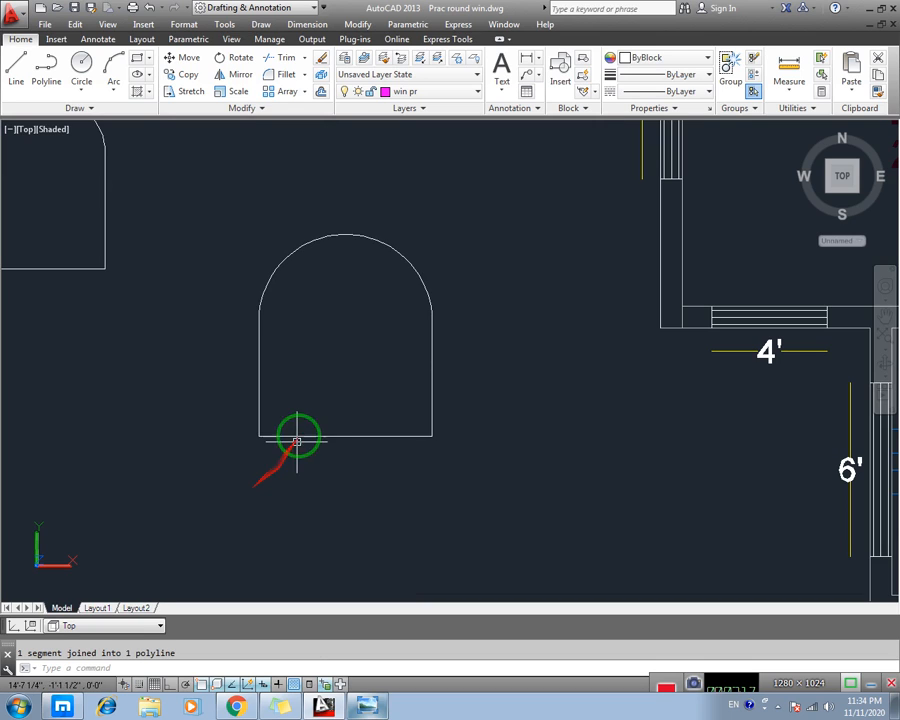
# - Switch the drawing from the plan view to the SW Isometric view
pyautogui.scroll(-2, 222, 401)
pyautogui.moveTo(136, 350)
pyautogui.mouseDown(button='middle')
pyautogui.moveTo(175, 396)
pyautogui.moveTo(213, 395)
pyautogui.mouseUp(button='middle')
pyautogui.scroll(-3, 203, 401)
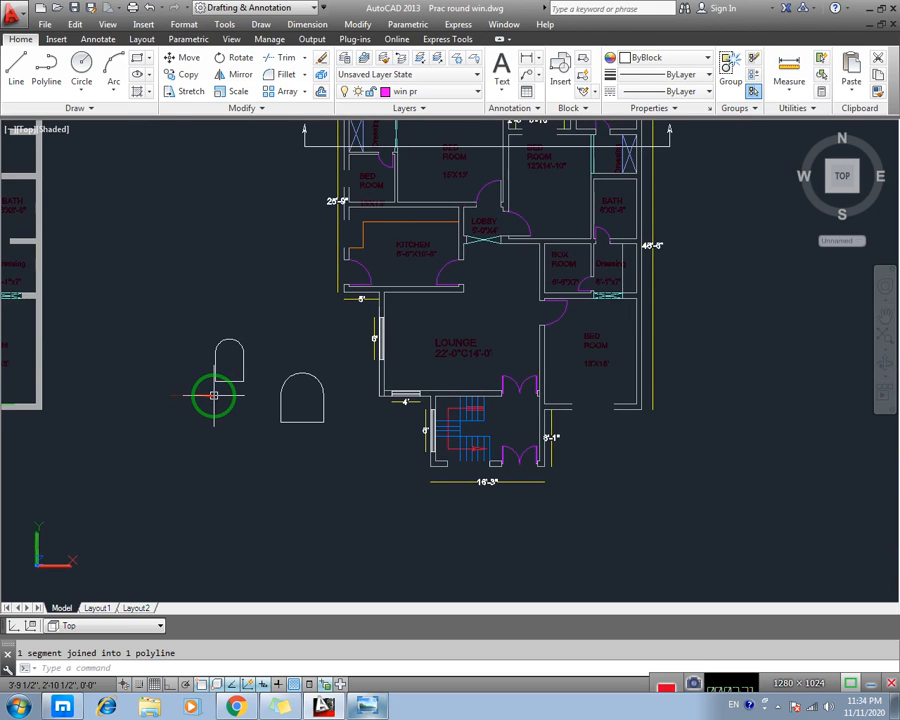
pyautogui.scroll(-3, 70, 181)
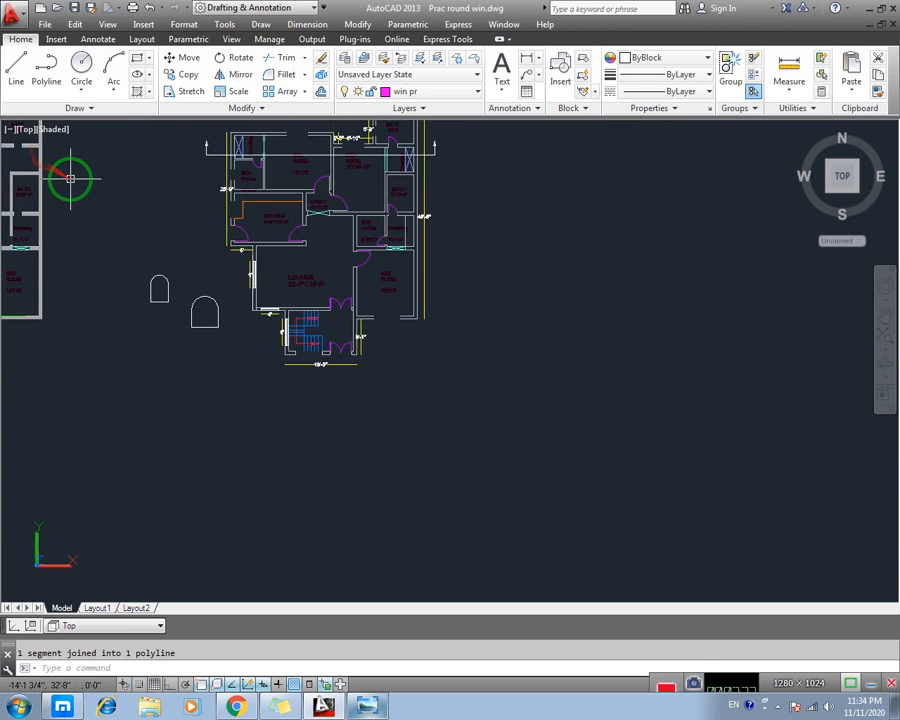
pyautogui.moveTo(70, 181); pyautogui.dragTo(27, 217, button='middle')
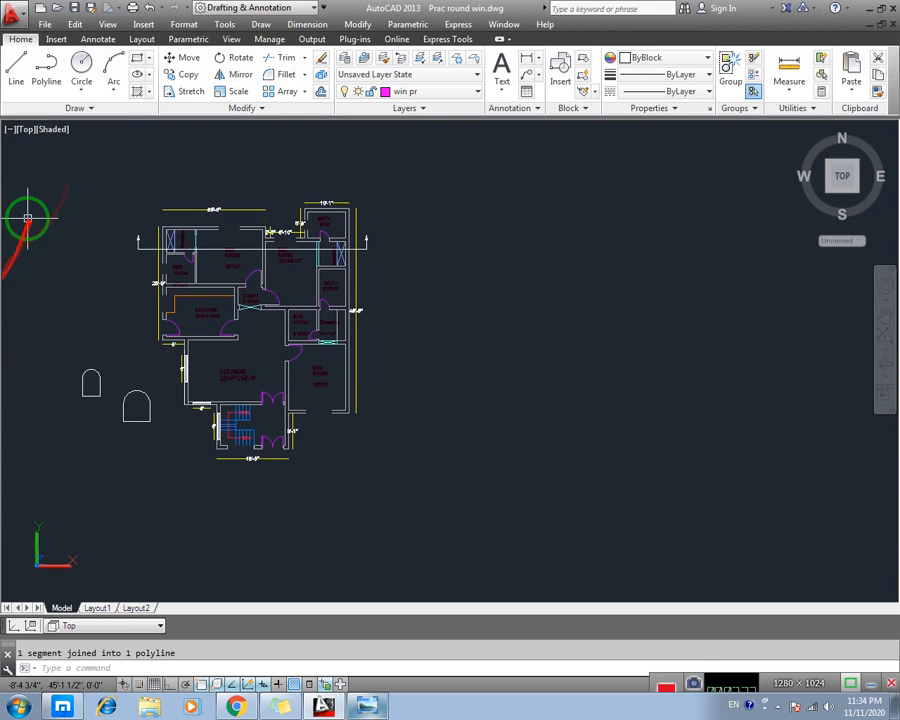
pyautogui.click(28, 131)
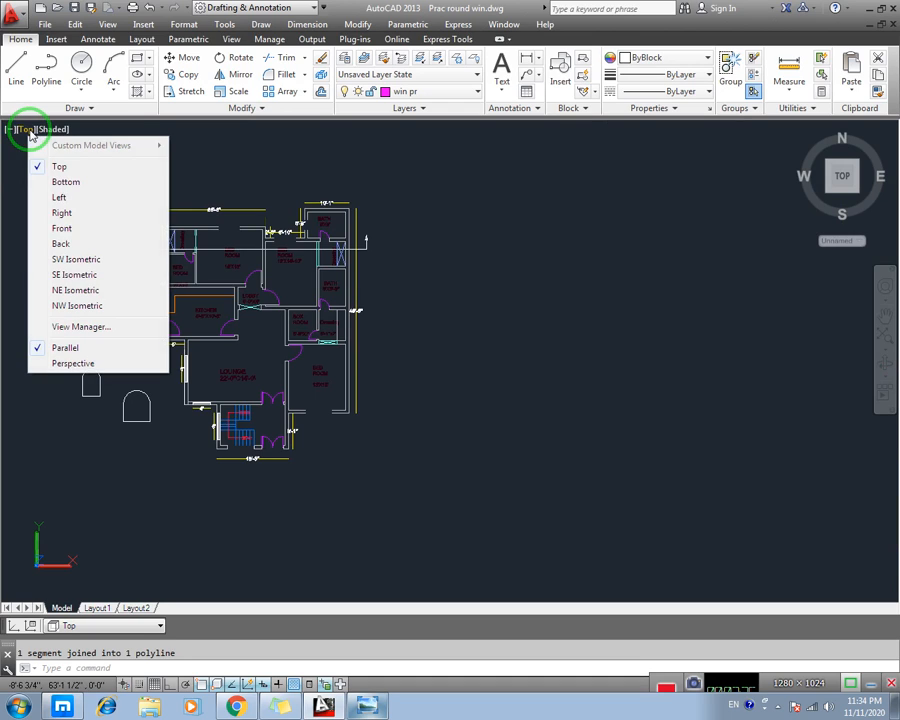
pyautogui.click(75, 260)
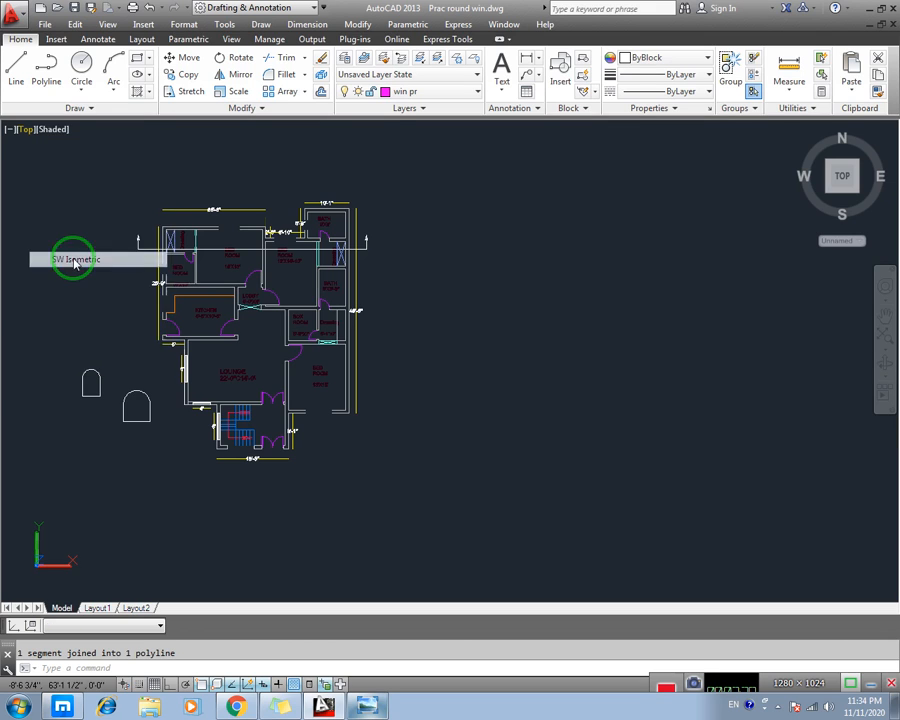
# - Extrude both round-arched outlines to a height of 9 inches
pyautogui.scroll(3, 327, 385)
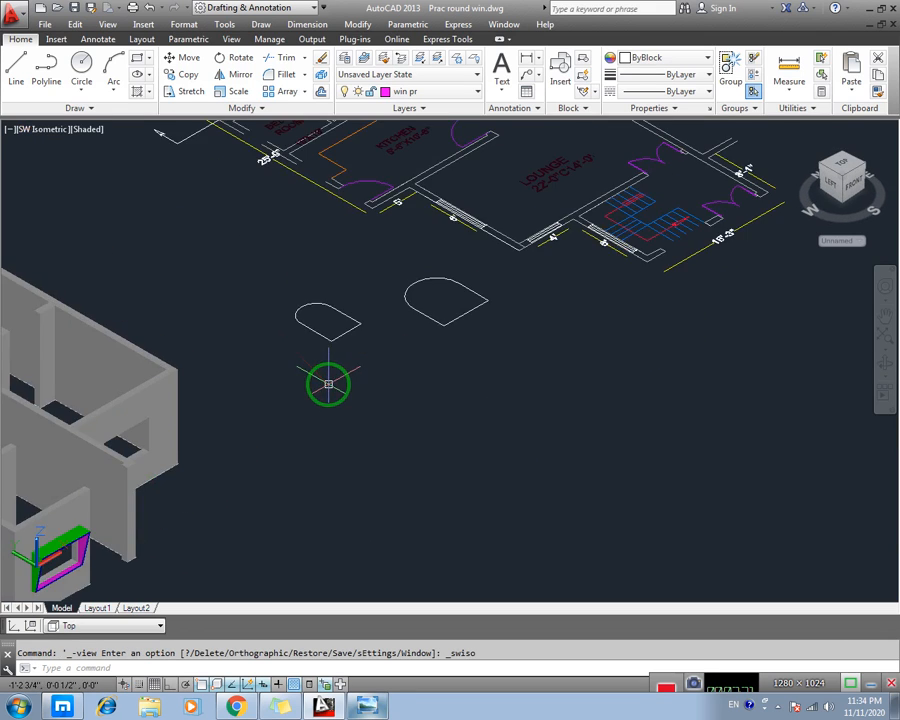
pyautogui.moveTo(326, 351); pyautogui.dragTo(231, 347, button='middle')
pyautogui.keyDown('shift'); pyautogui.moveTo(343, 295); pyautogui.dragTo(300, 357, button='middle'); pyautogui.keyUp('shift')
pyautogui.keyDown('shift'); pyautogui.moveTo(232, 366); pyautogui.dragTo(304, 365, button='middle'); pyautogui.keyUp('shift')
pyautogui.scroll(5, 80, 468)
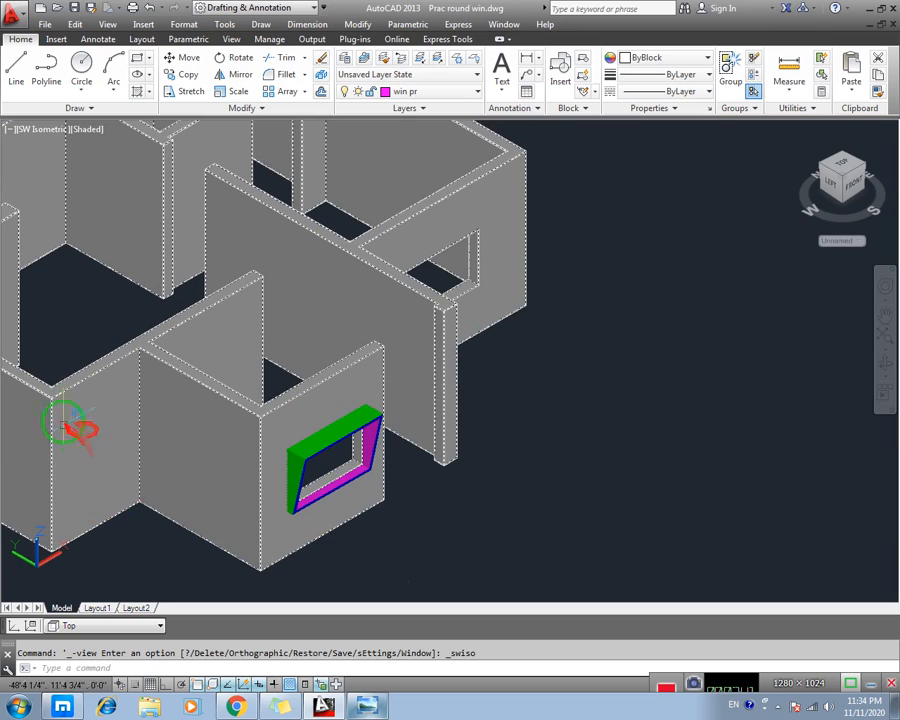
pyautogui.keyDown('shift'); pyautogui.moveTo(88, 414); pyautogui.dragTo(323, 362, button='middle'); pyautogui.keyUp('shift')
pyautogui.click(391, 314)
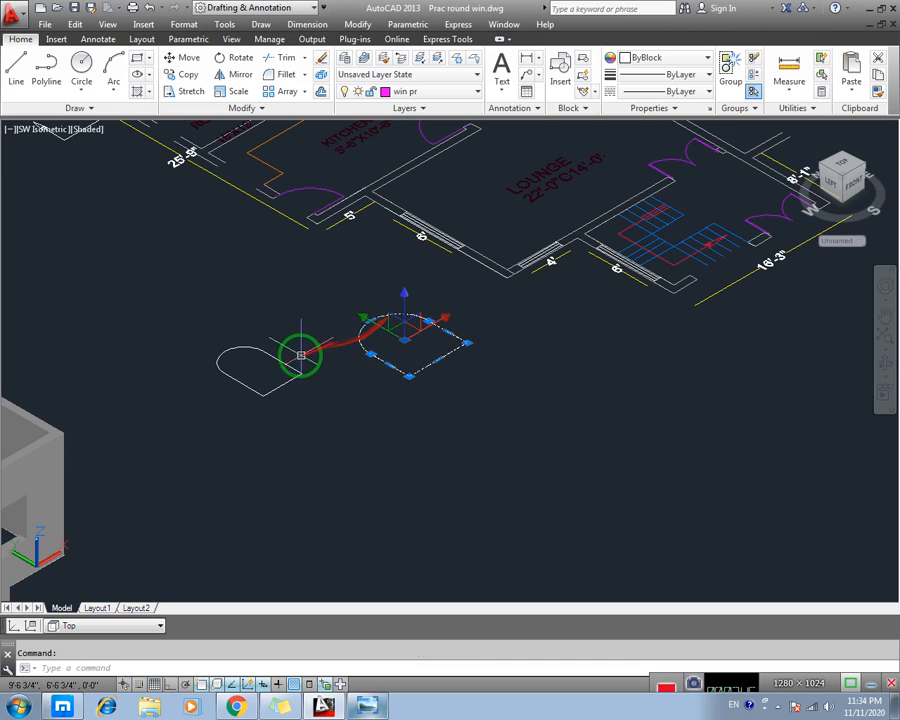
pyautogui.click(286, 362)
pyautogui.moveTo(292, 398)
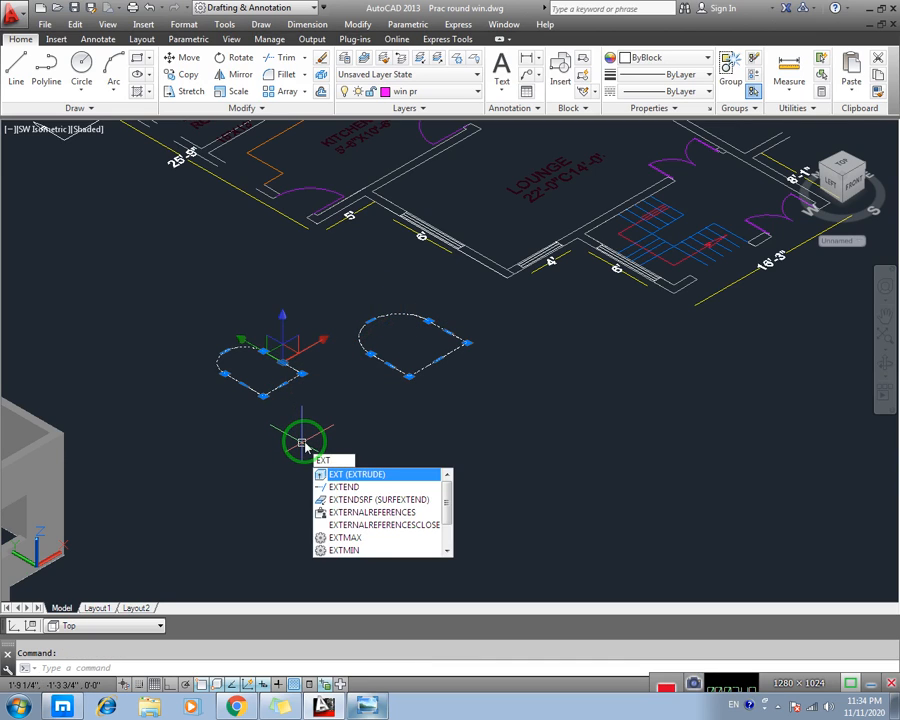
pyautogui.press('Return')
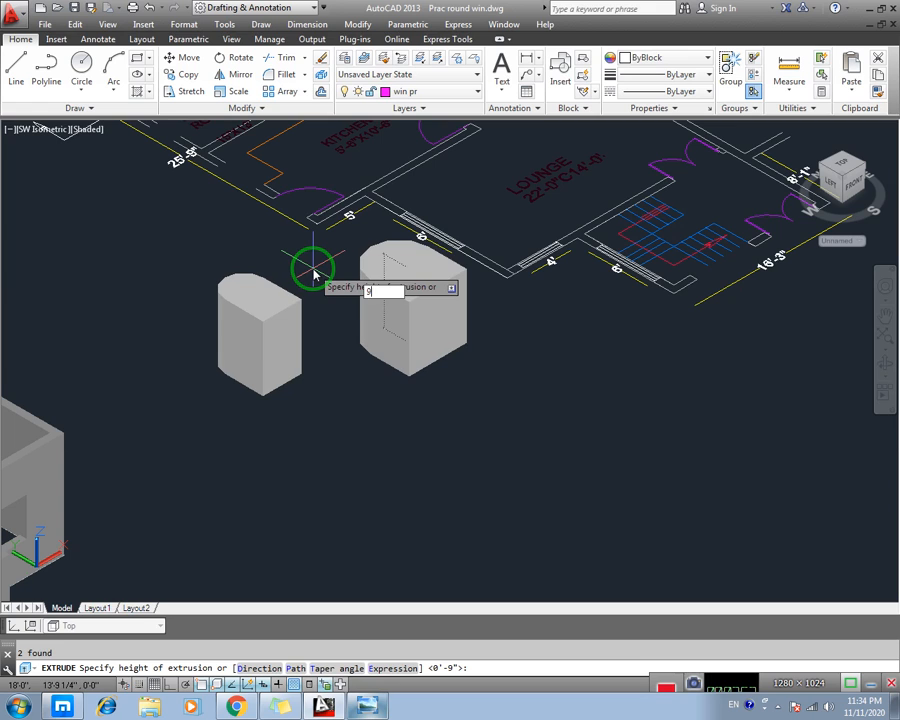
pyautogui.press('Return')
pyautogui.press('Escape')
# - Change the colour of both extruded arched solids to yellow
pyautogui.scroll(2, 292, 360)
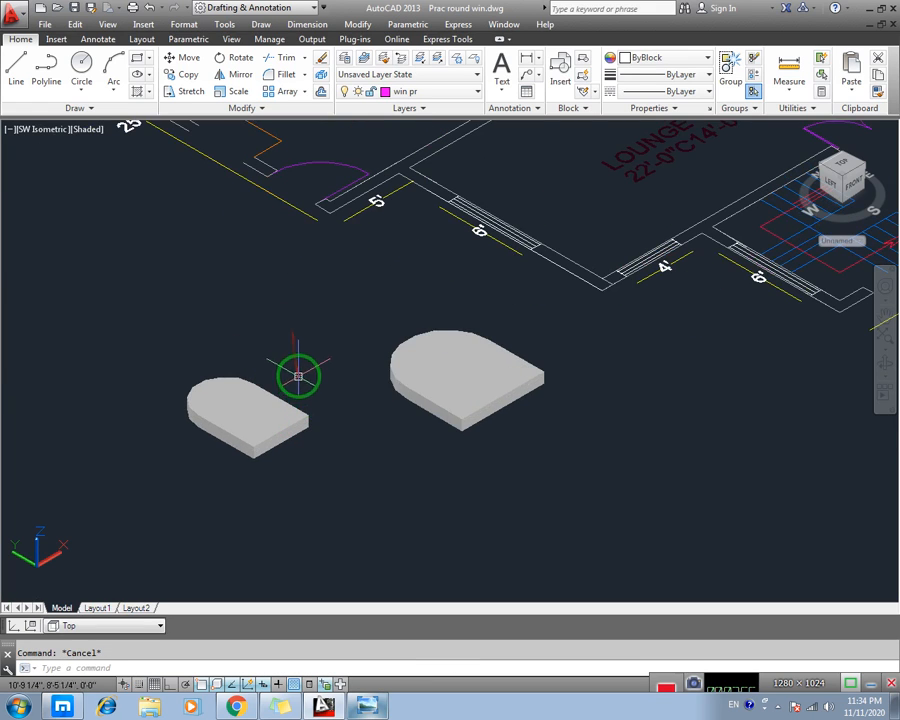
pyautogui.click(493, 324)
pyautogui.click(295, 458)
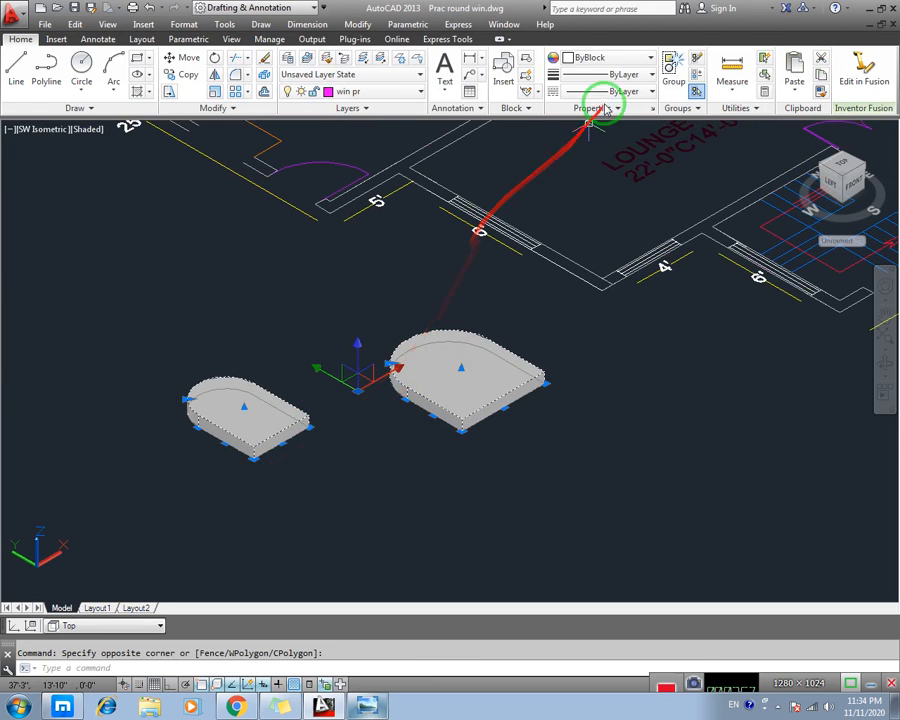
pyautogui.click(605, 58)
pyautogui.click(612, 128)
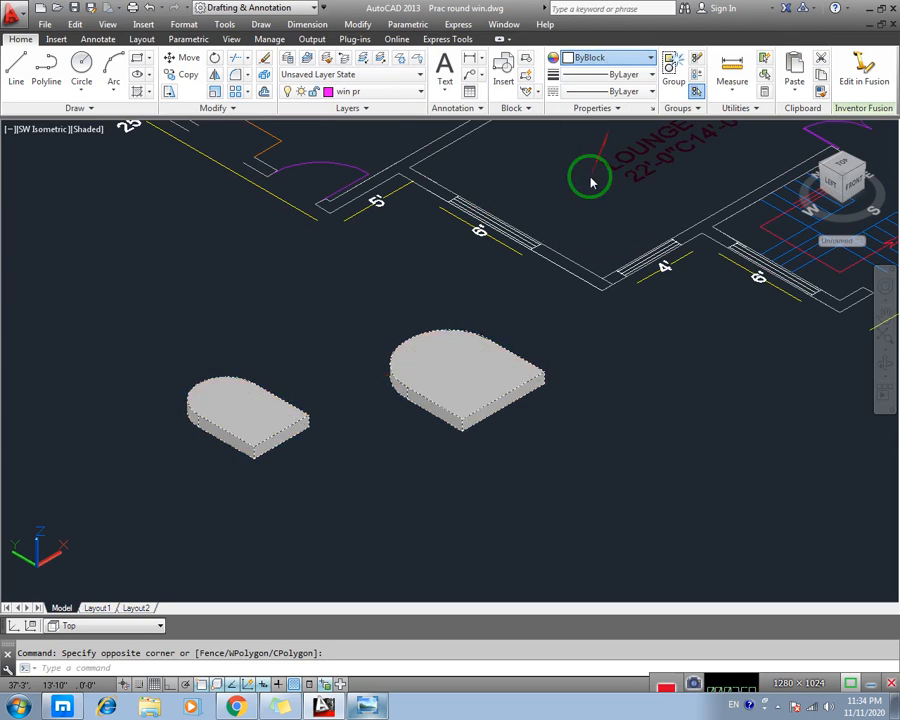
pyautogui.press('Escape')
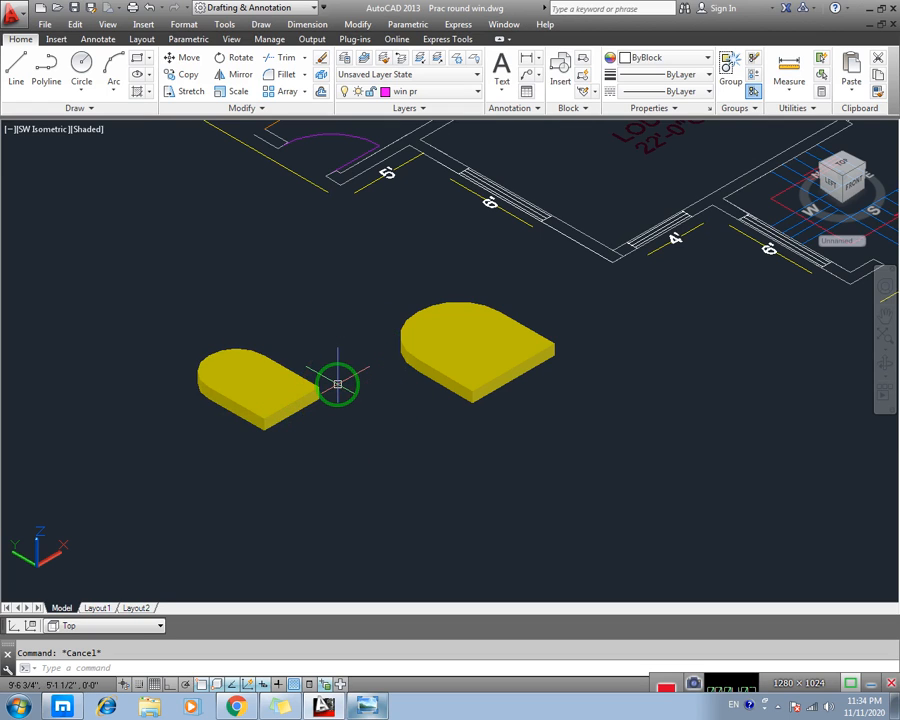
pyautogui.scroll(-3, 338, 383)
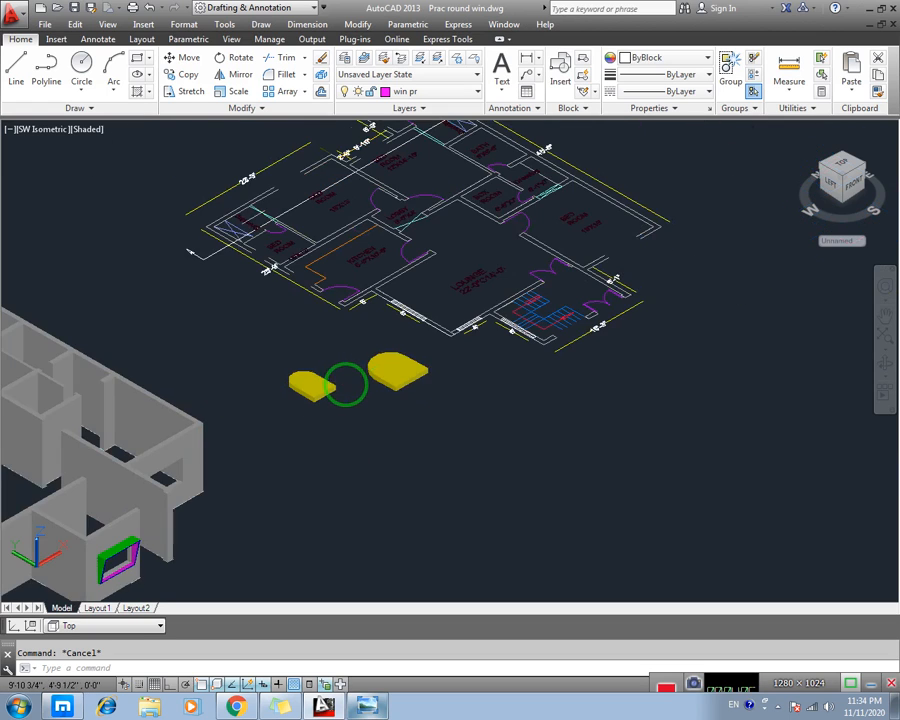
# - Rotate both yellow arched solids a quarter turn about the X axis with 3D Rotate so they stand upright
pyautogui.scroll(2, 348, 377)
pyautogui.click(435, 343)
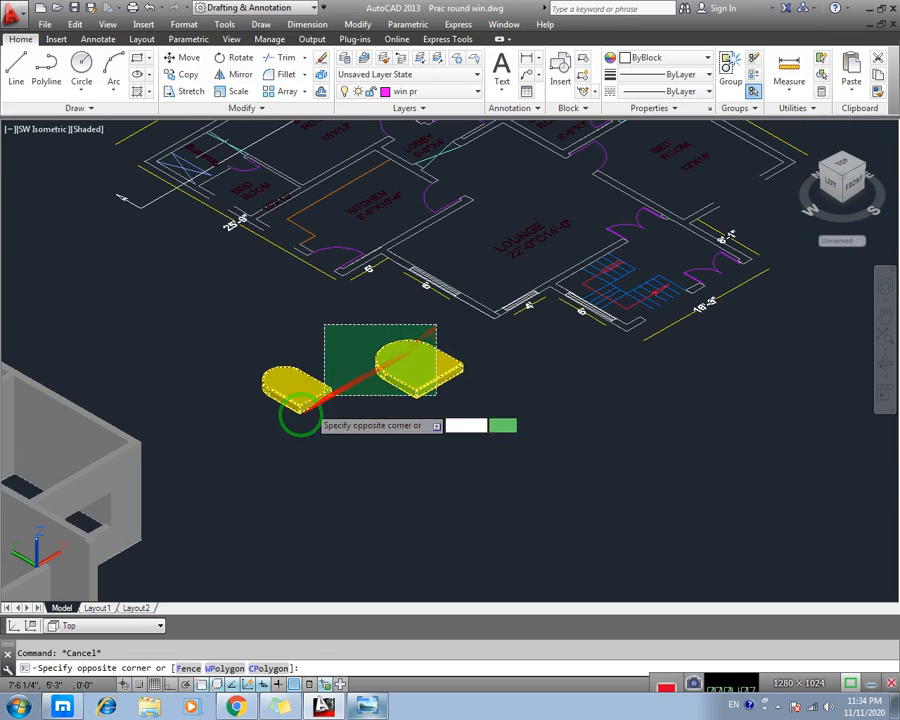
pyautogui.click(320, 428)
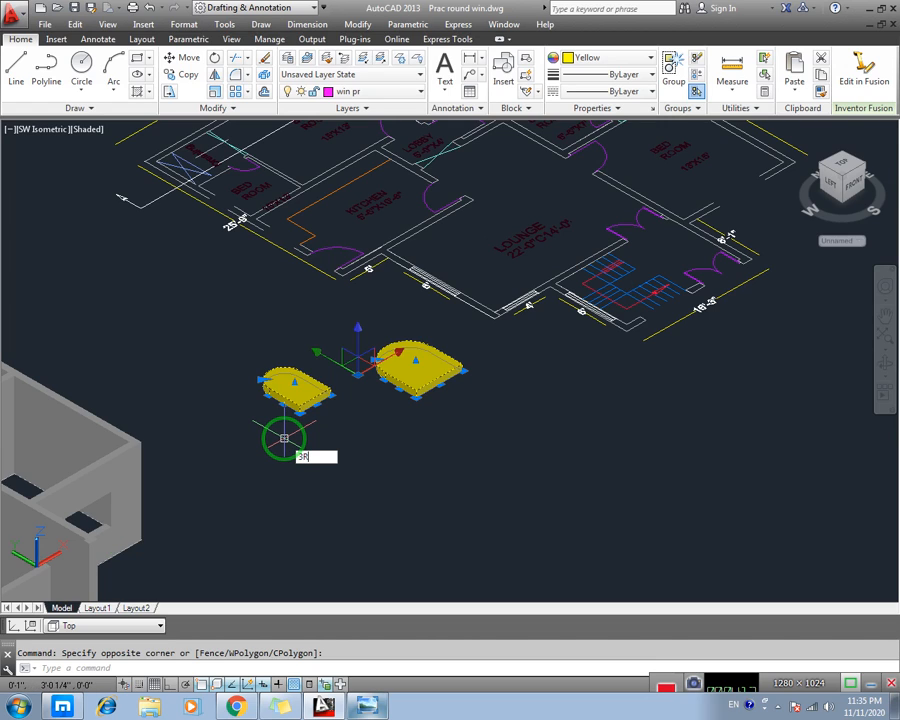
pyautogui.write('3R')
pyautogui.press('Return')
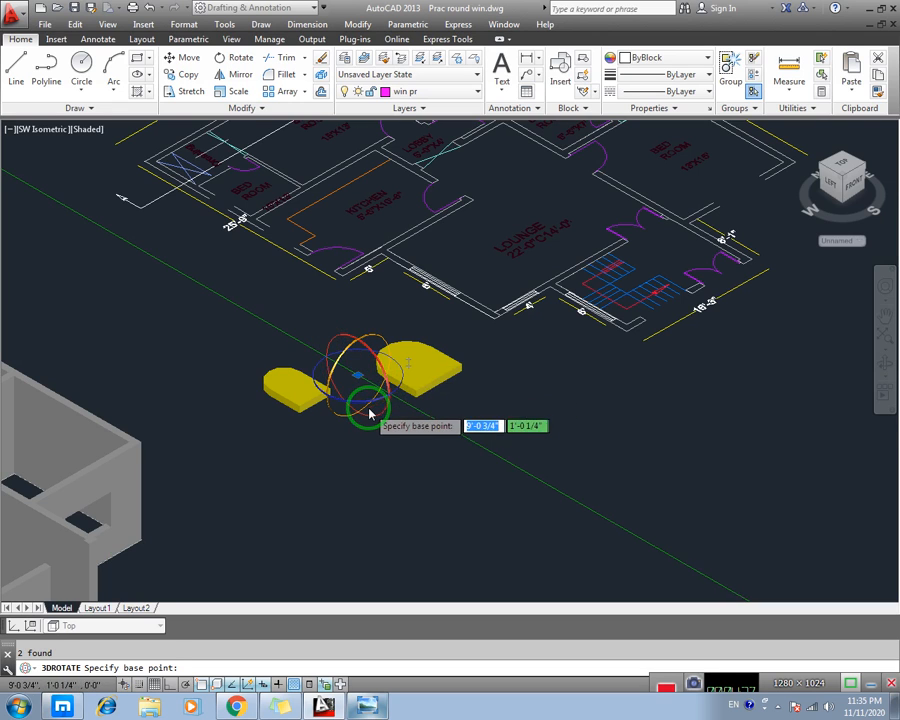
pyautogui.moveTo(311, 434); pyautogui.dragTo(350, 357, button='middle')
pyautogui.moveTo(141, 476); pyautogui.dragTo(274, 372, button='middle')
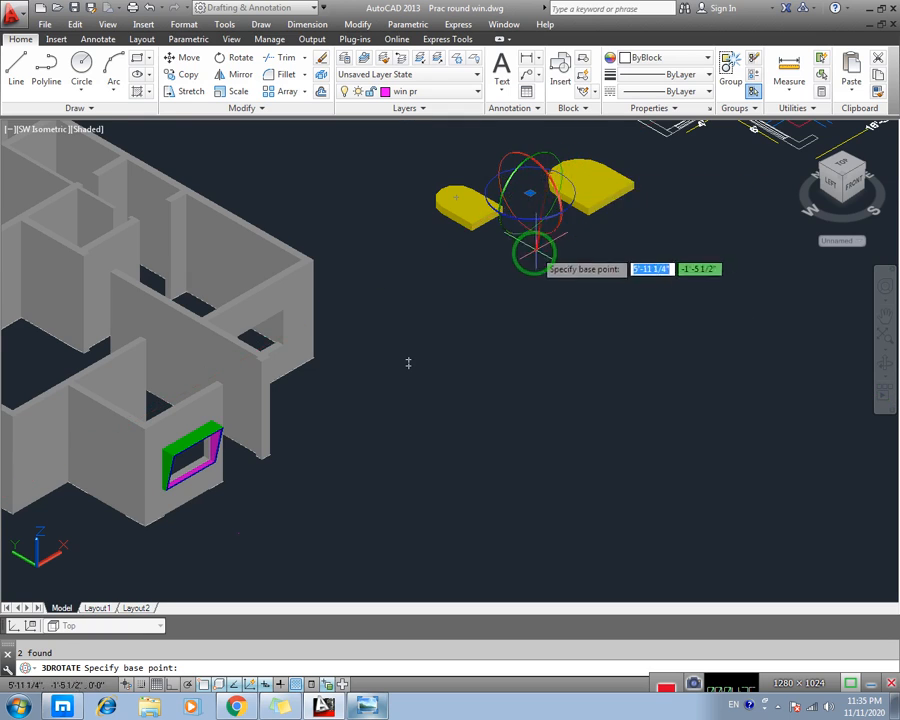
pyautogui.moveTo(535, 250); pyautogui.dragTo(521, 337, button='middle')
pyautogui.click(534, 261)
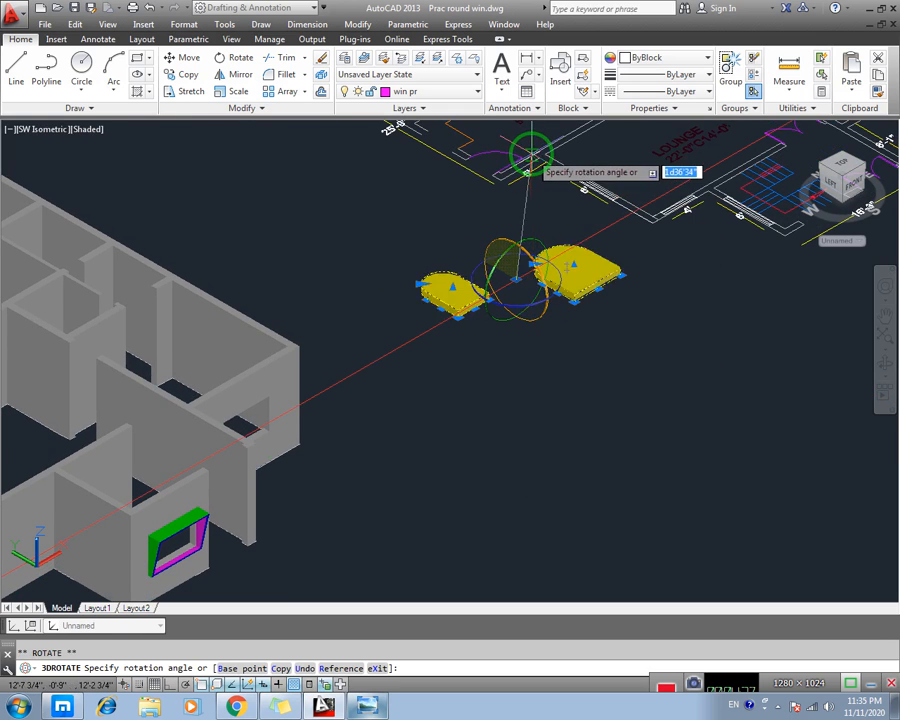
pyautogui.moveTo(503, 218); pyautogui.dragTo(501, 292, button='middle')
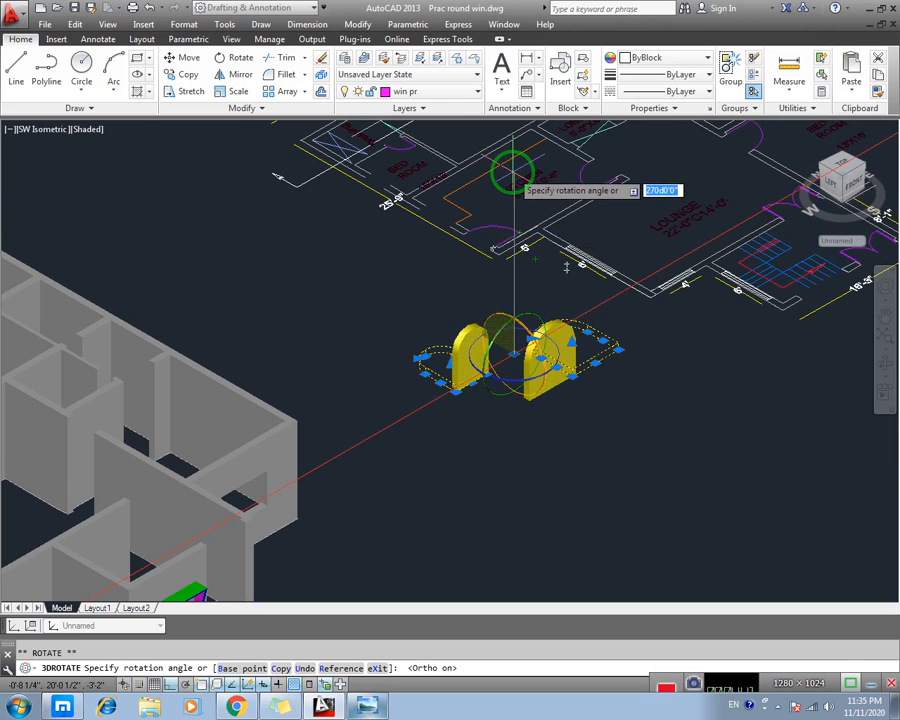
pyautogui.click(514, 232)
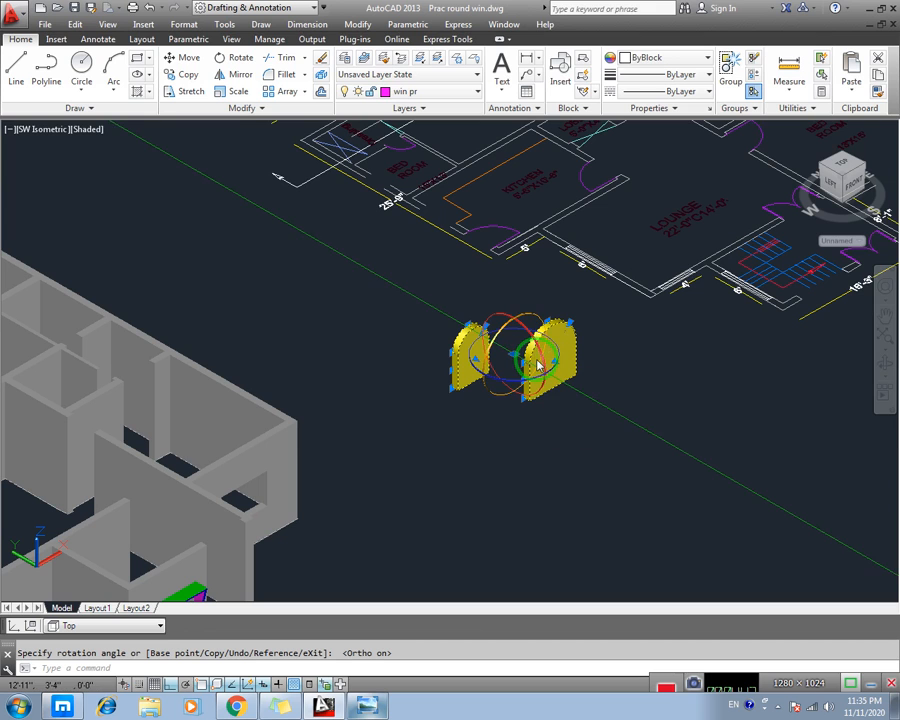
pyautogui.press('Escape')
# - Move the smaller arched solid by its lower front corner onto the outer corner of the plan's 4' window opening
pyautogui.moveTo(538, 363); pyautogui.dragTo(477, 385, button='middle')
pyautogui.scroll(2, 477, 385)
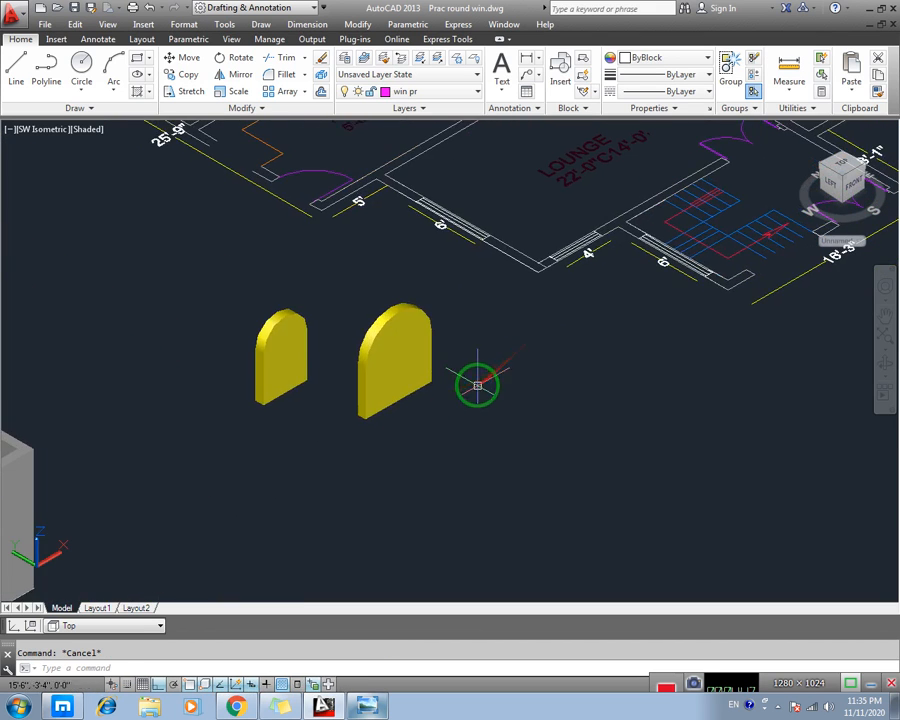
pyautogui.moveTo(599, 332); pyautogui.dragTo(463, 393, button='middle')
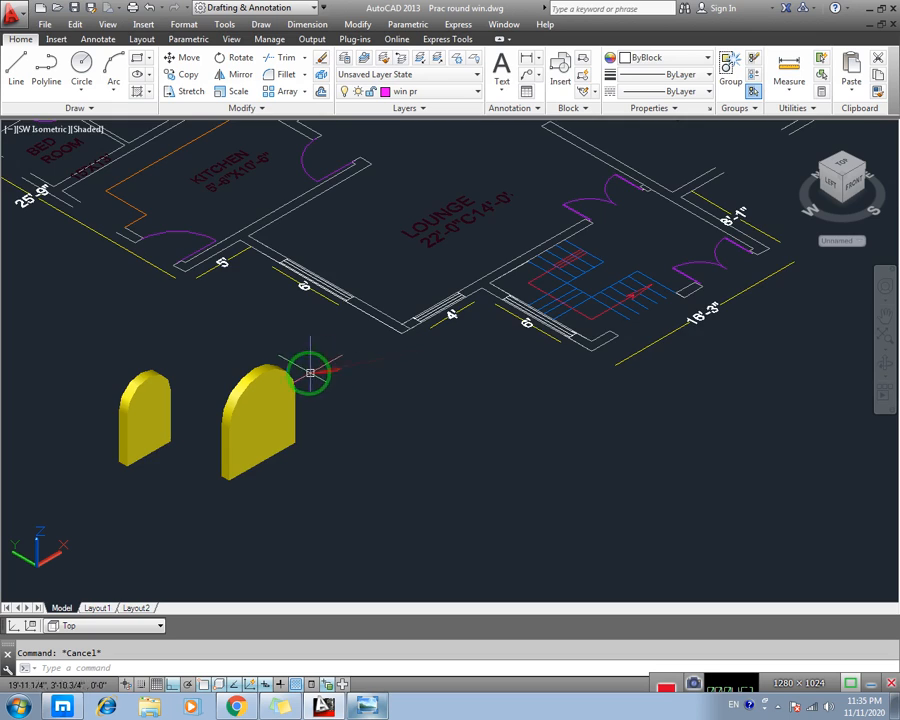
pyautogui.scroll(2, 310, 372)
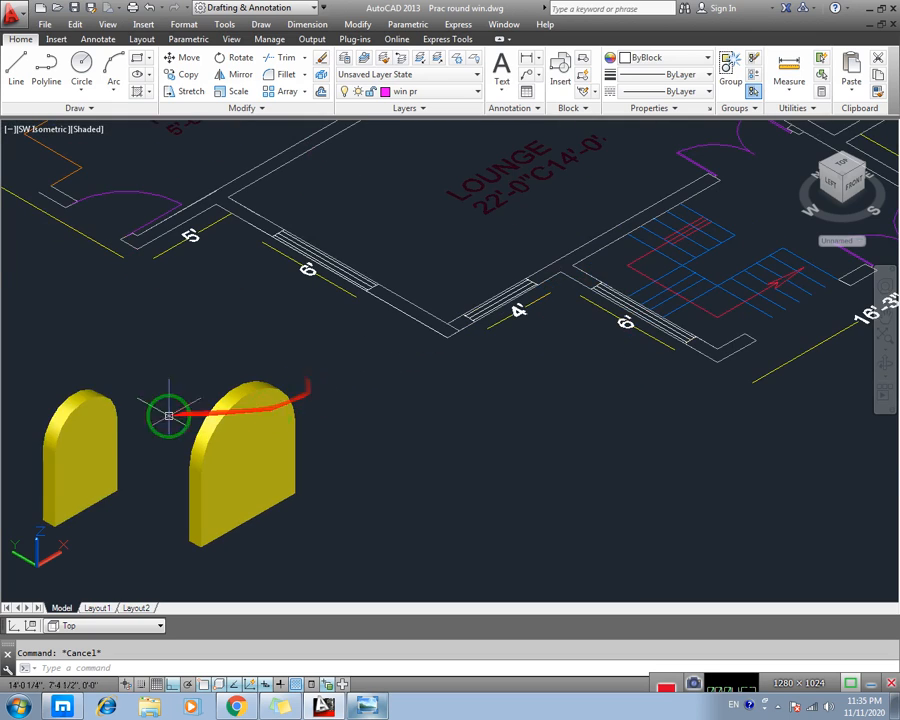
pyautogui.click(85, 403)
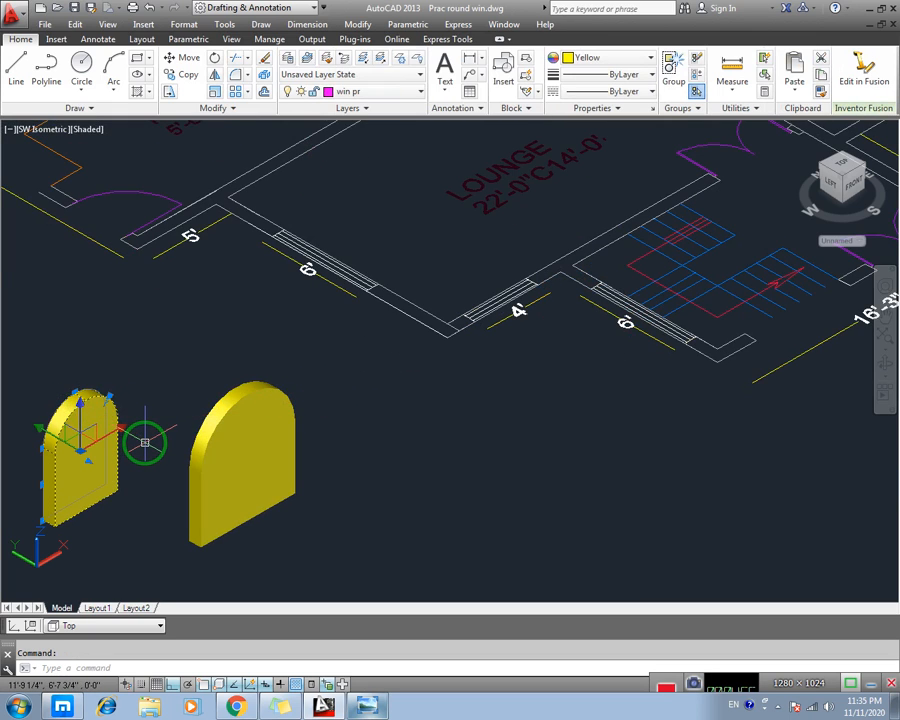
pyautogui.write('M')
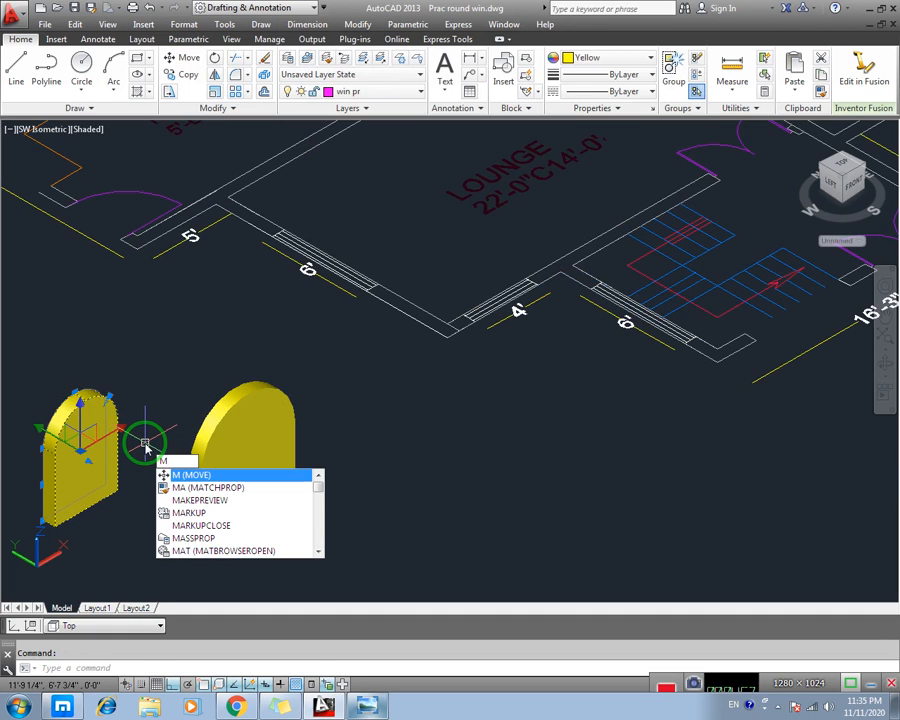
pyautogui.press('Return')
pyautogui.moveTo(114, 540); pyautogui.dragTo(182, 459, button='middle')
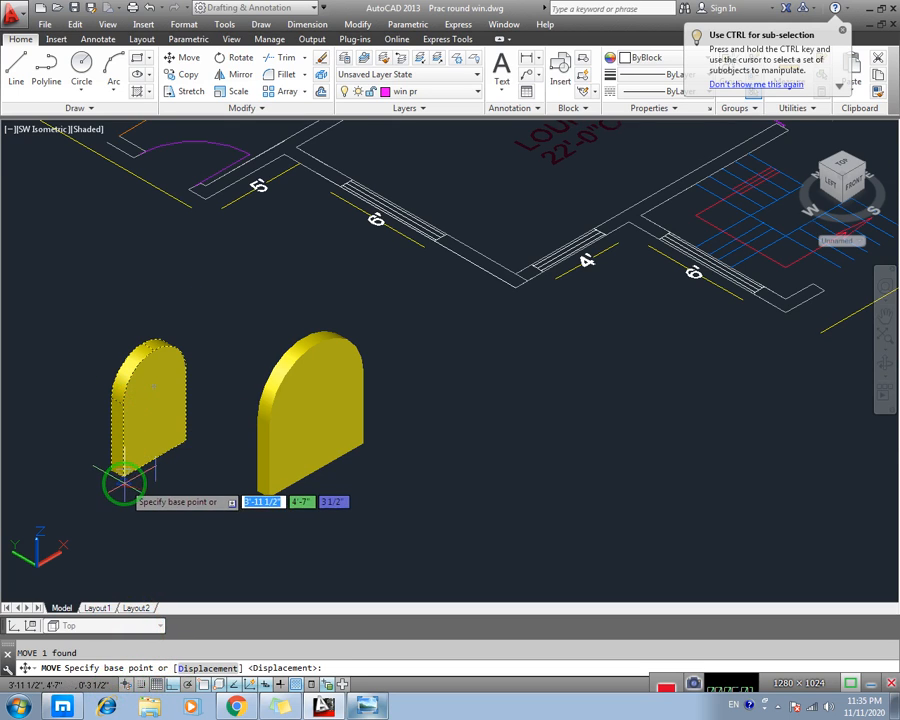
pyautogui.scroll(3, 118, 484)
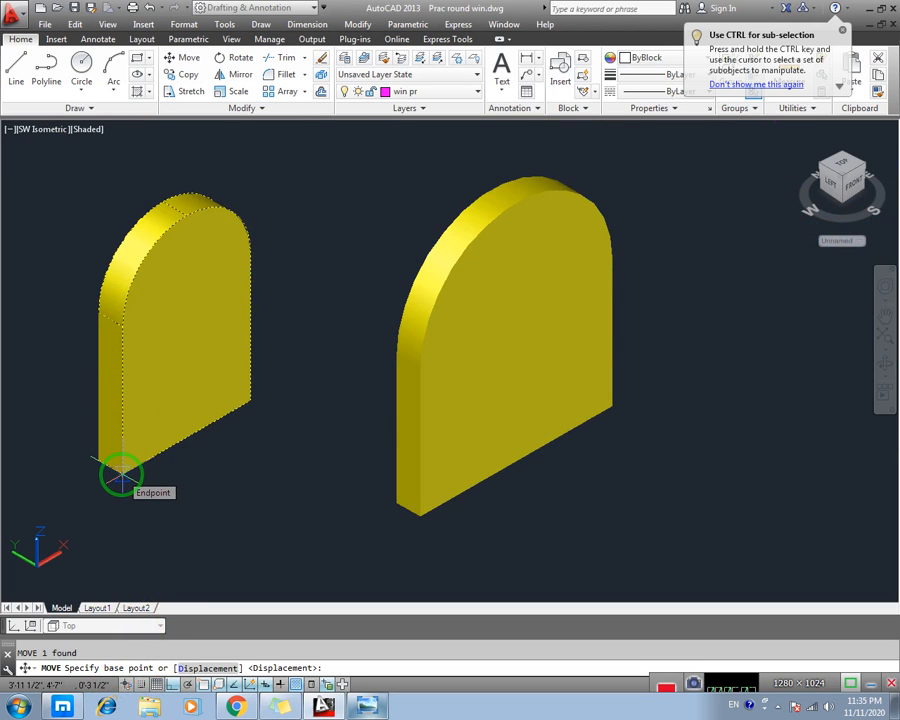
pyautogui.click(120, 470)
pyautogui.scroll(3, 430, 372)
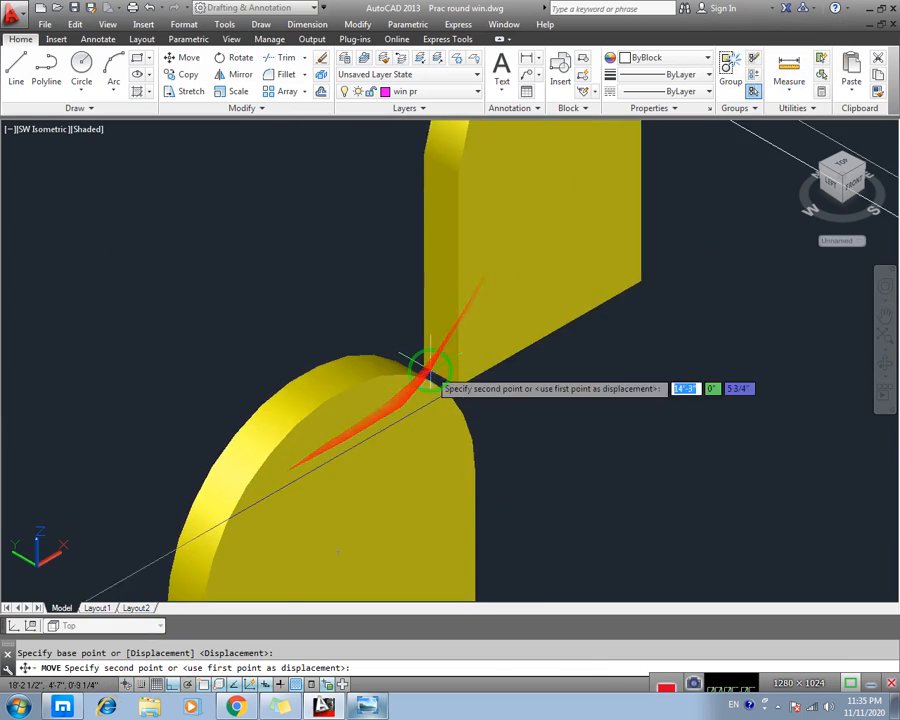
pyautogui.scroll(-5, 430, 372)
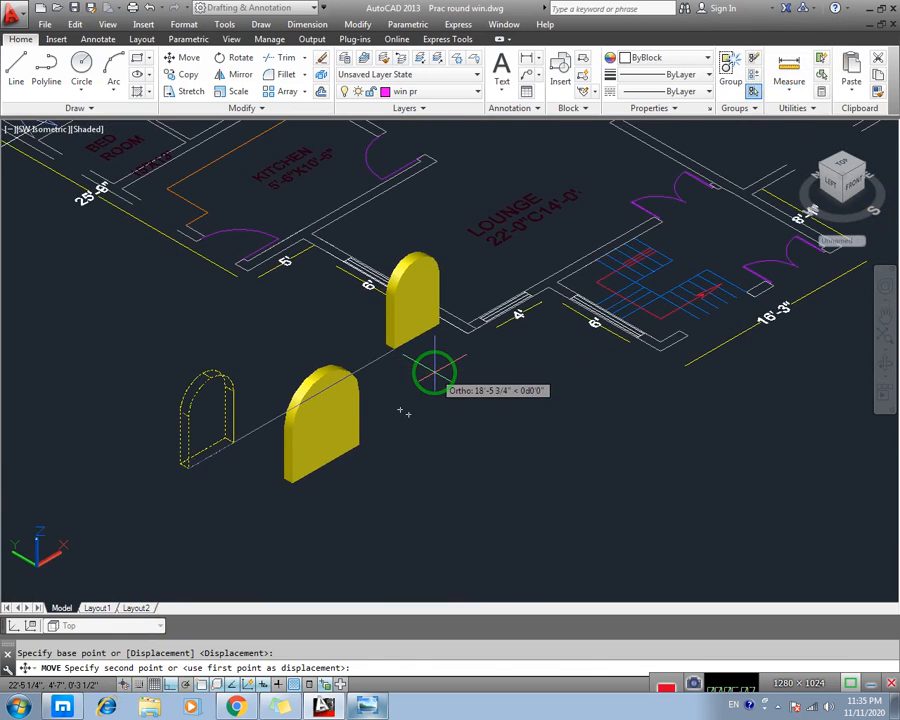
pyautogui.scroll(3, 432, 321)
pyautogui.scroll(2, 328, 470)
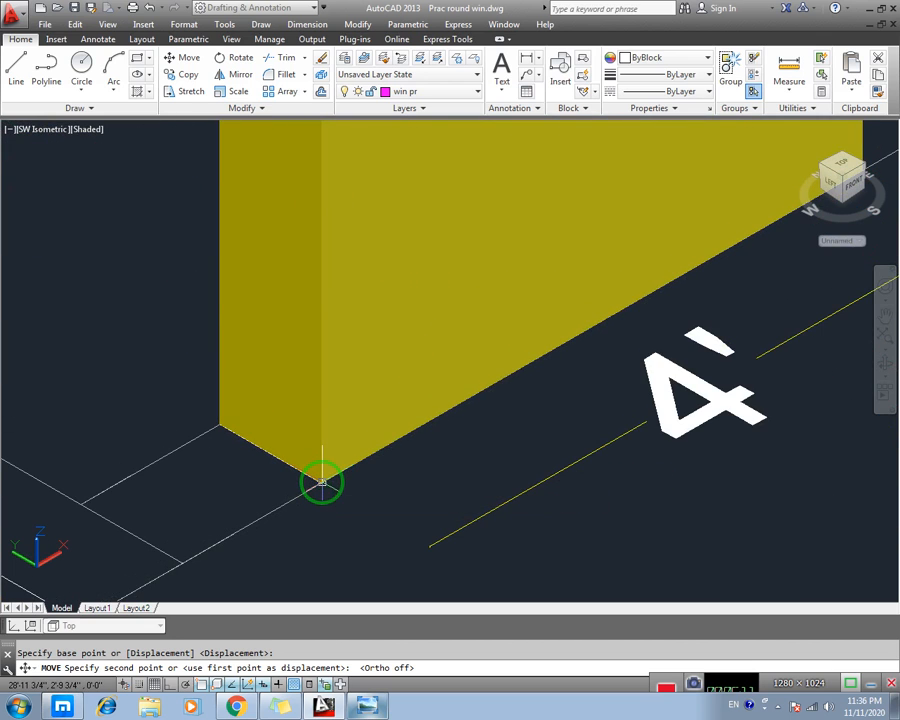
pyautogui.click(321, 482)
# - Rotate the larger arched solid 90 degrees about the vertical Z axis to align it with the 6' opening's wall direction
pyautogui.scroll(-3, 341, 496)
pyautogui.scroll(-3, 367, 397)
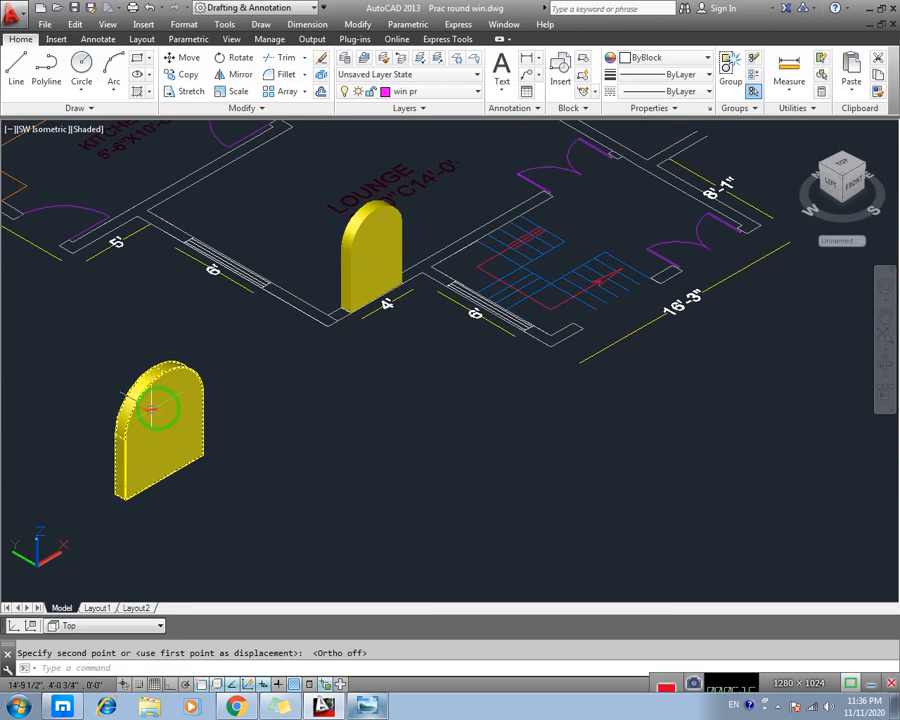
pyautogui.scroll(3, 490, 310)
pyautogui.scroll(-1, 382, 382)
pyautogui.scroll(2, 160, 430)
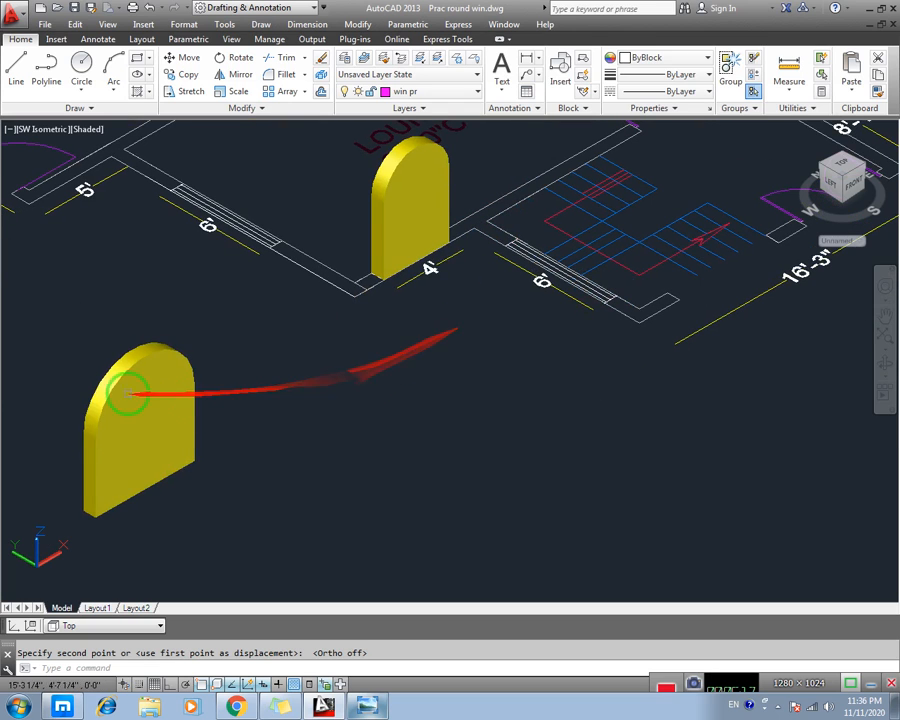
pyautogui.scroll(2, 530, 280)
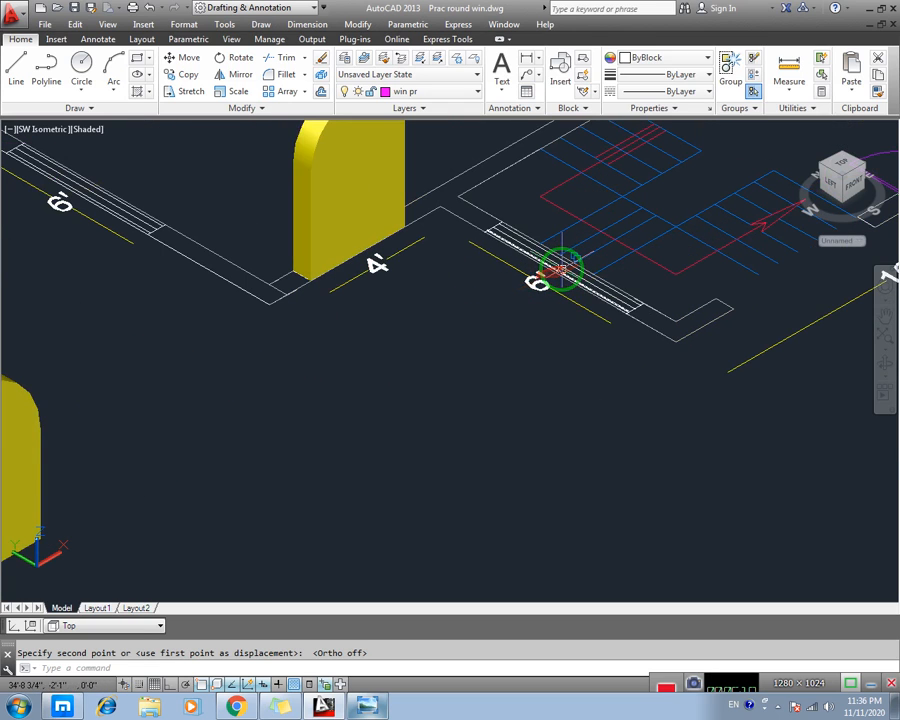
pyautogui.moveTo(237, 363); pyautogui.dragTo(413, 286, button='middle')
pyautogui.scroll(-2, 197, 390)
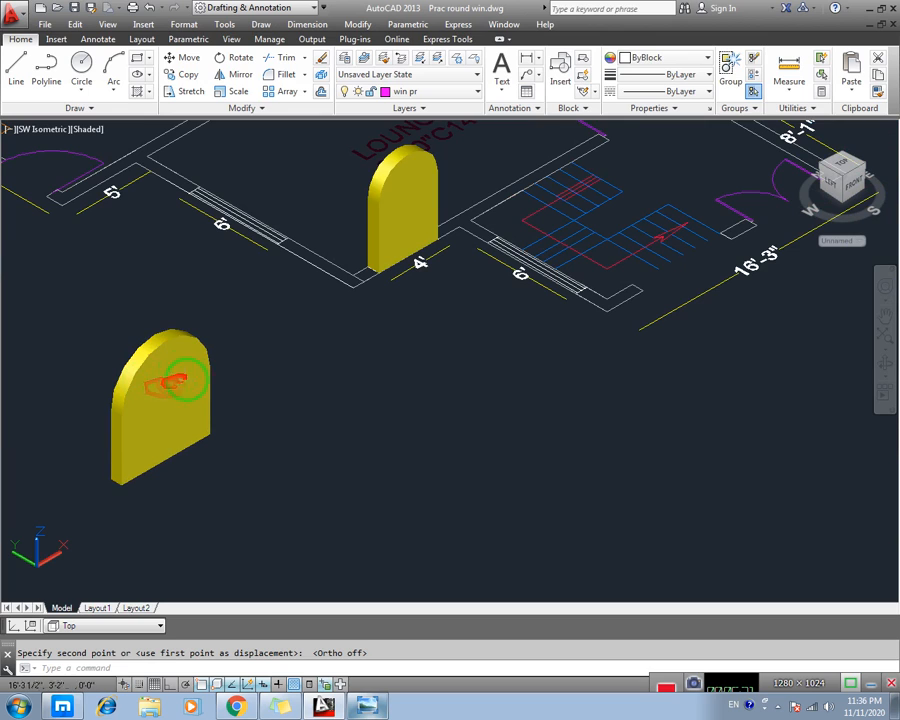
pyautogui.moveTo(263, 352); pyautogui.dragTo(327, 314, button='middle')
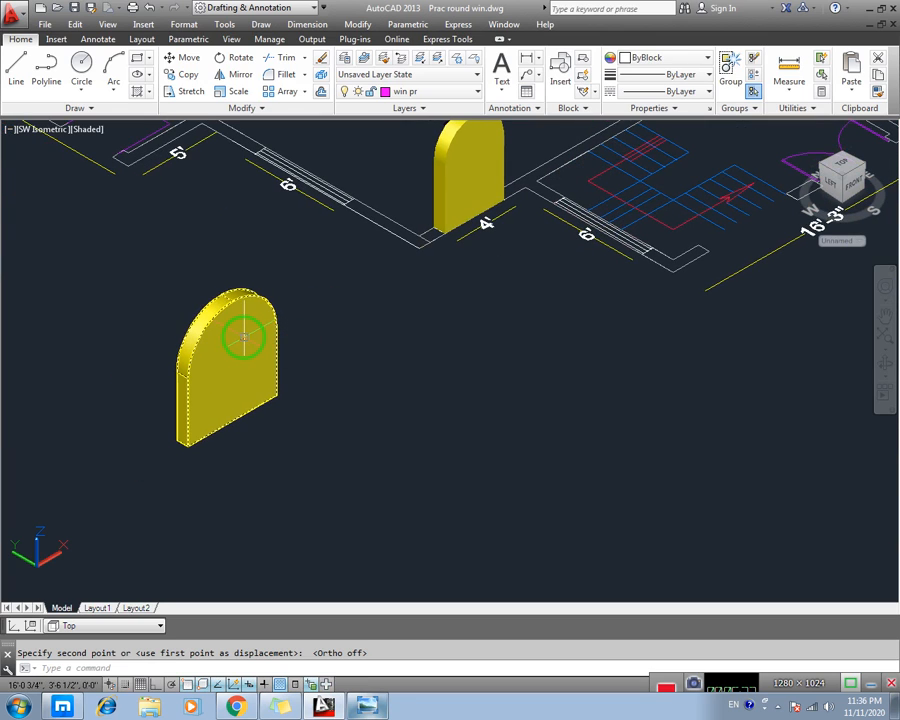
pyautogui.click(230, 325)
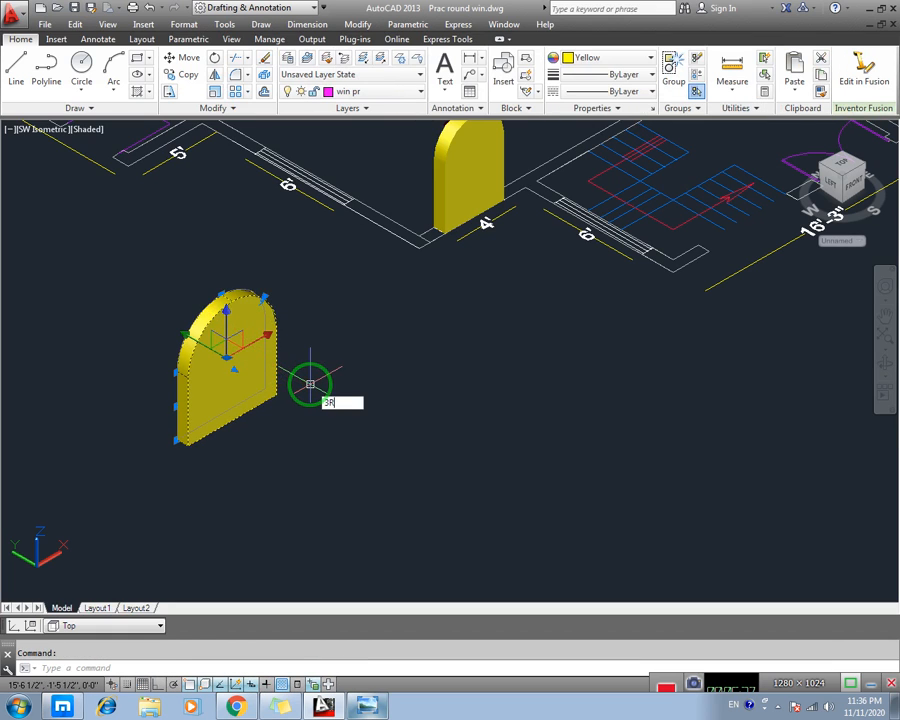
pyautogui.press('Return')
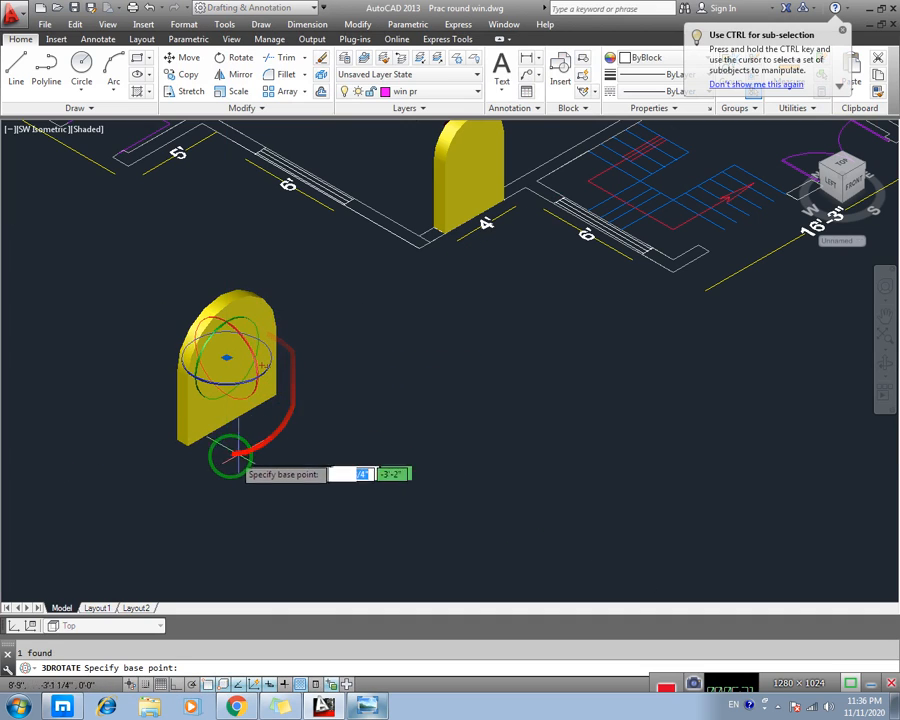
pyautogui.click(271, 359)
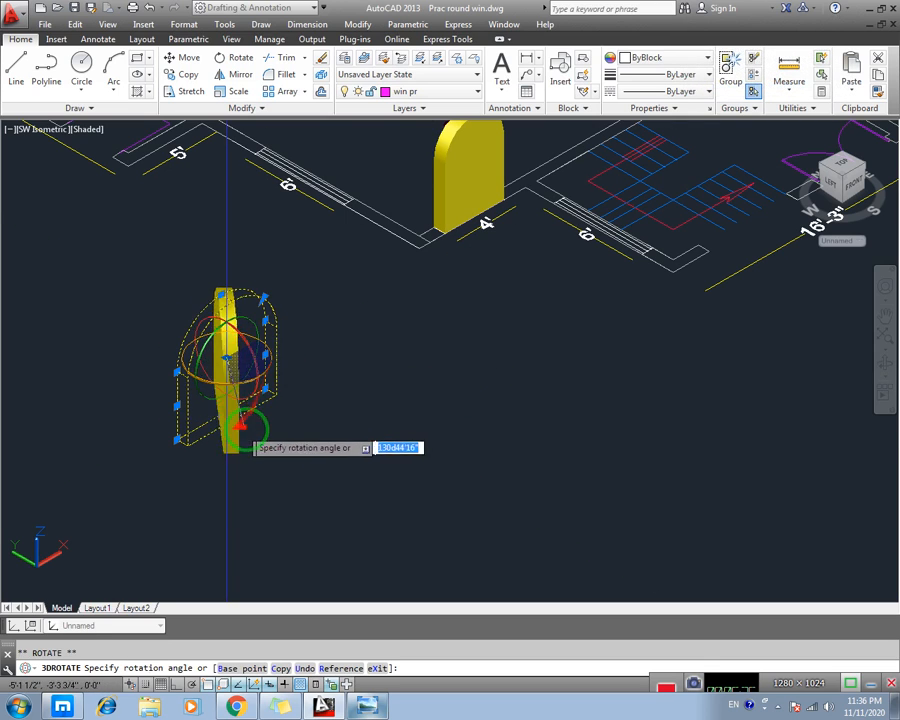
pyautogui.press('F8')
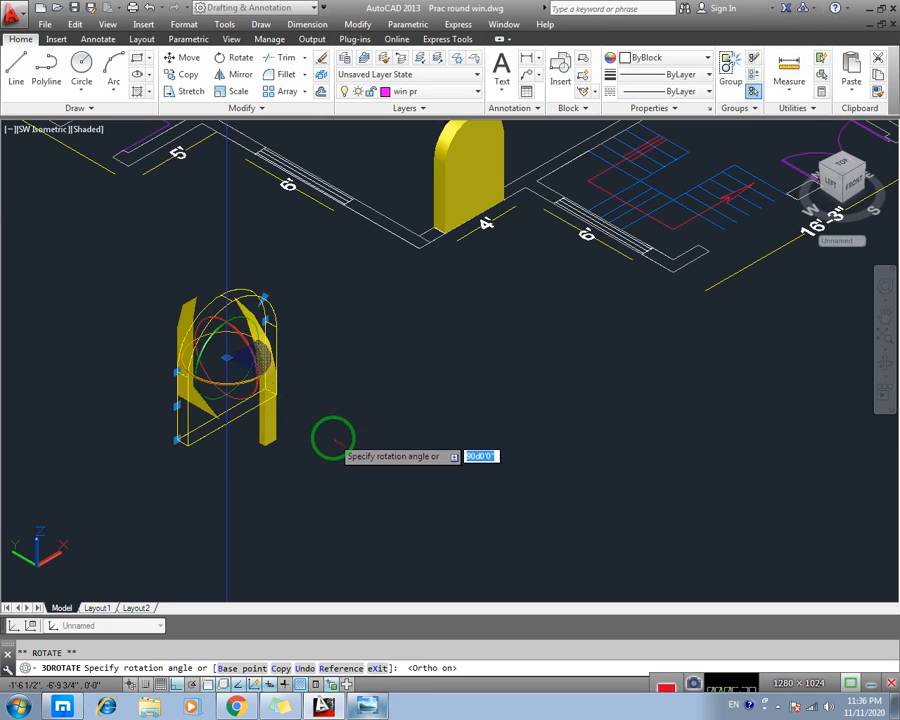
pyautogui.click(413, 480)
pyautogui.press('Escape')
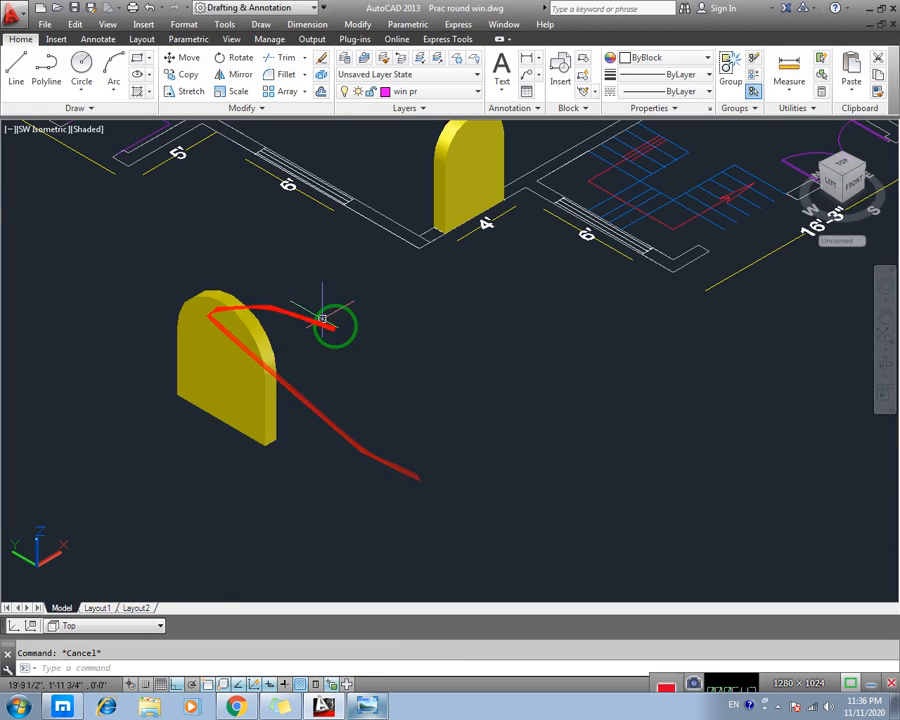
# - Move the larger arched solid by its lower front corner onto the outer corner of the 6' window opening beside the stairs
pyautogui.click(197, 407)
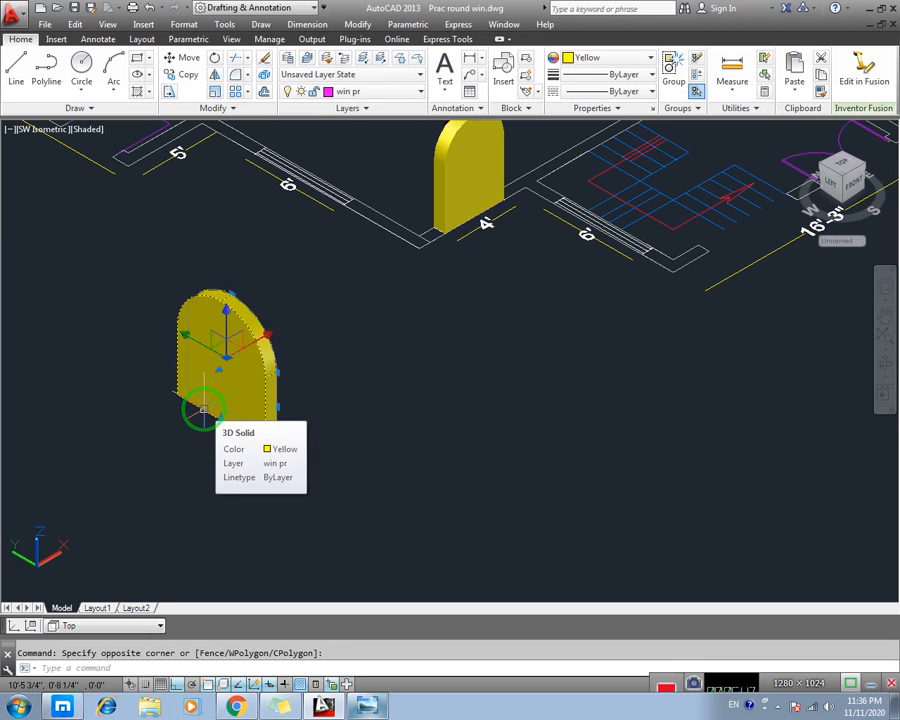
pyautogui.write('M')
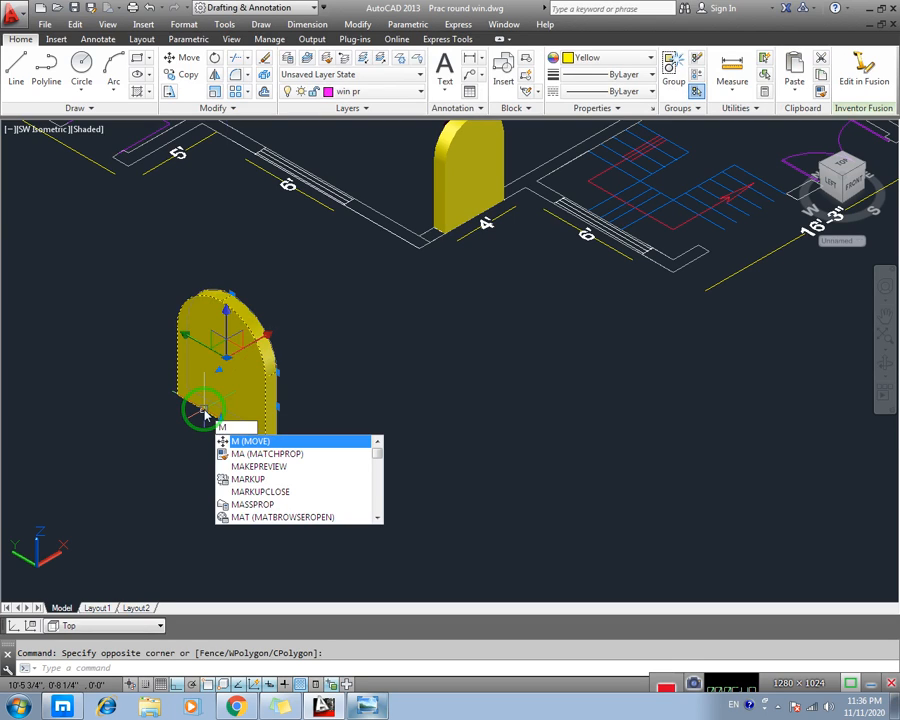
pyautogui.press('Return')
pyautogui.scroll(8, 260, 455)
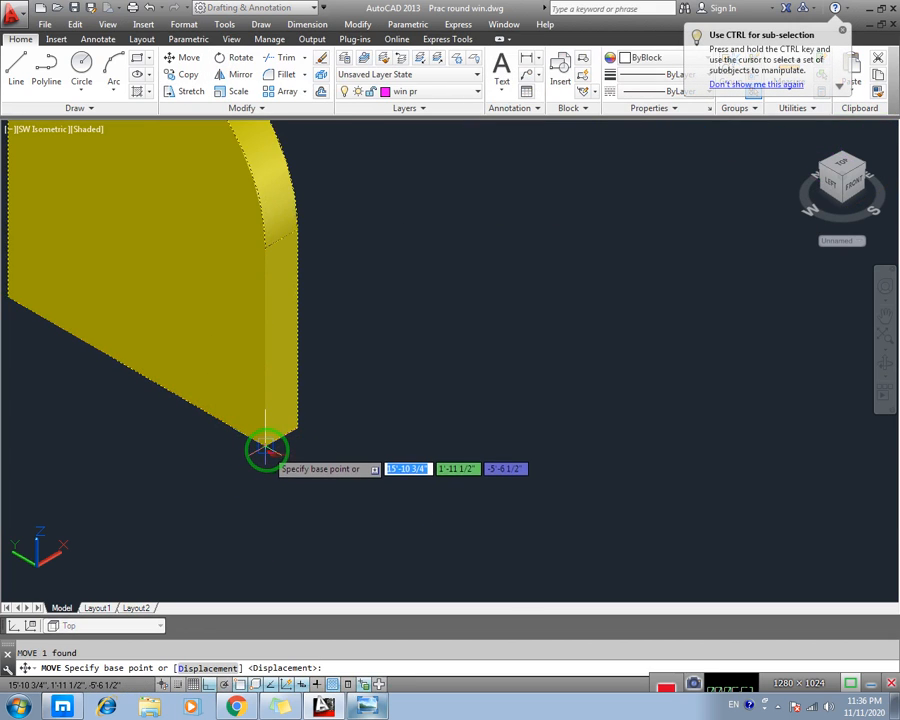
pyautogui.click(265, 450)
pyautogui.scroll(-6, 524, 316)
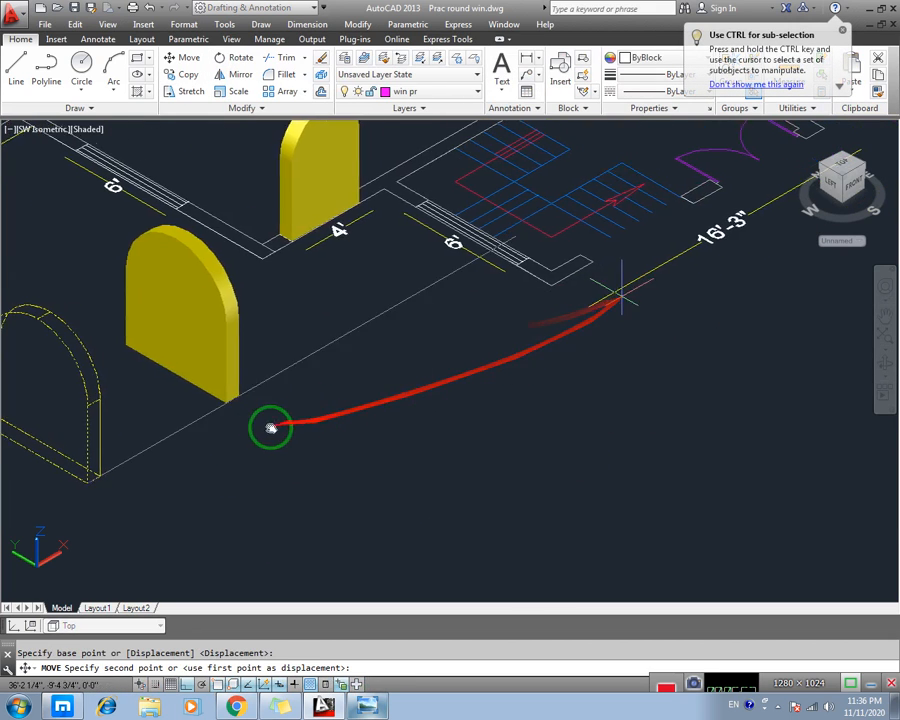
pyautogui.scroll(8, 520, 322)
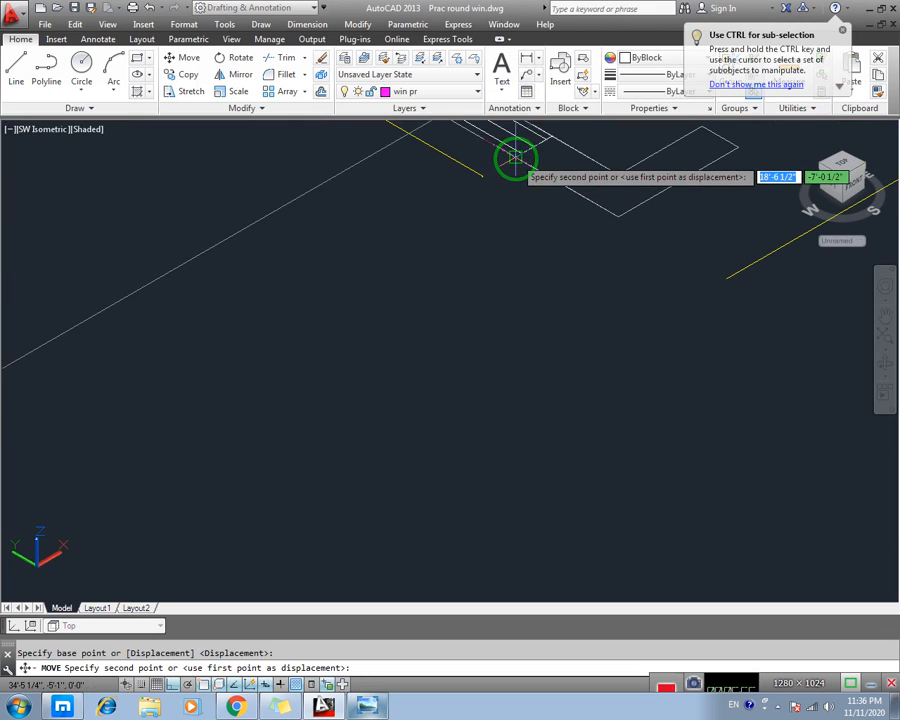
pyautogui.scroll(-7, 464, 274)
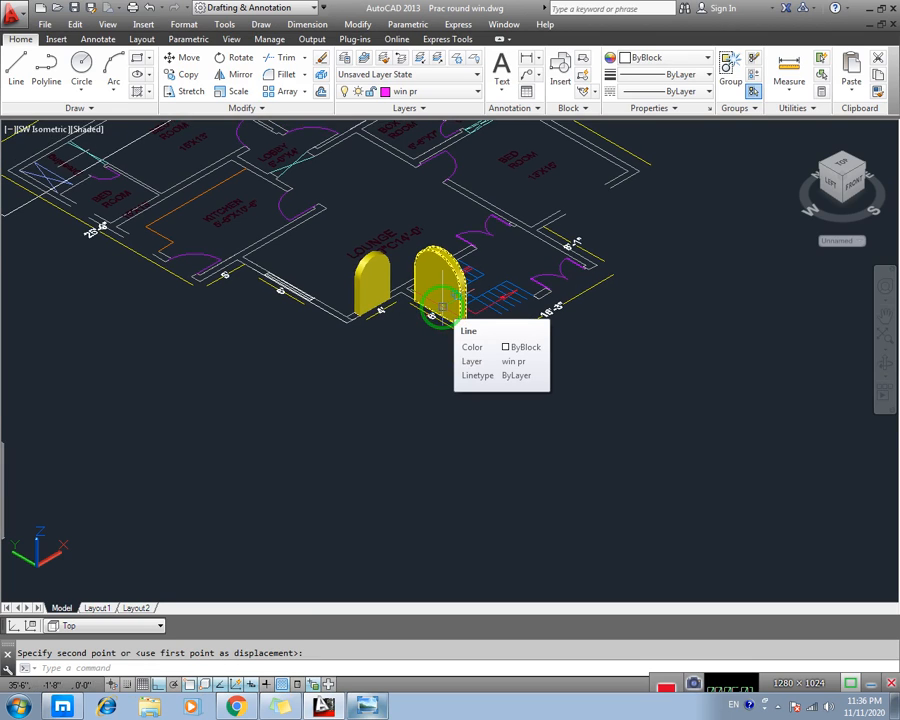
pyautogui.moveTo(422, 315)
pyautogui.mouseDown(button='middle')
pyautogui.moveTo(422, 418)
pyautogui.moveTo(412, 408)
pyautogui.moveTo(430, 425)
pyautogui.mouseUp(button='middle')
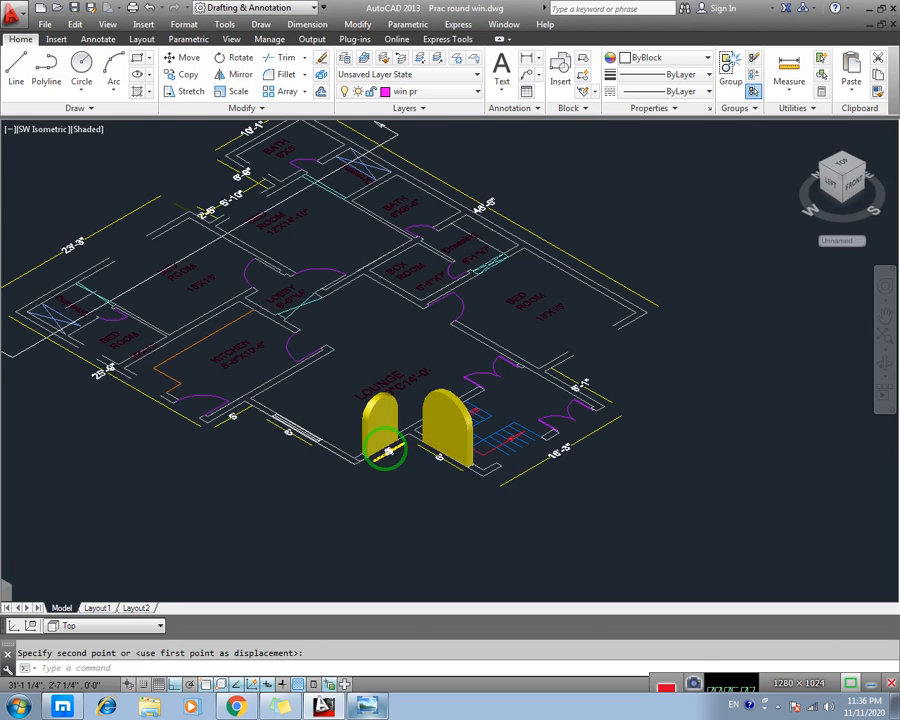
pyautogui.scroll(3, 390, 447)
pyautogui.scroll(2, 355, 415)
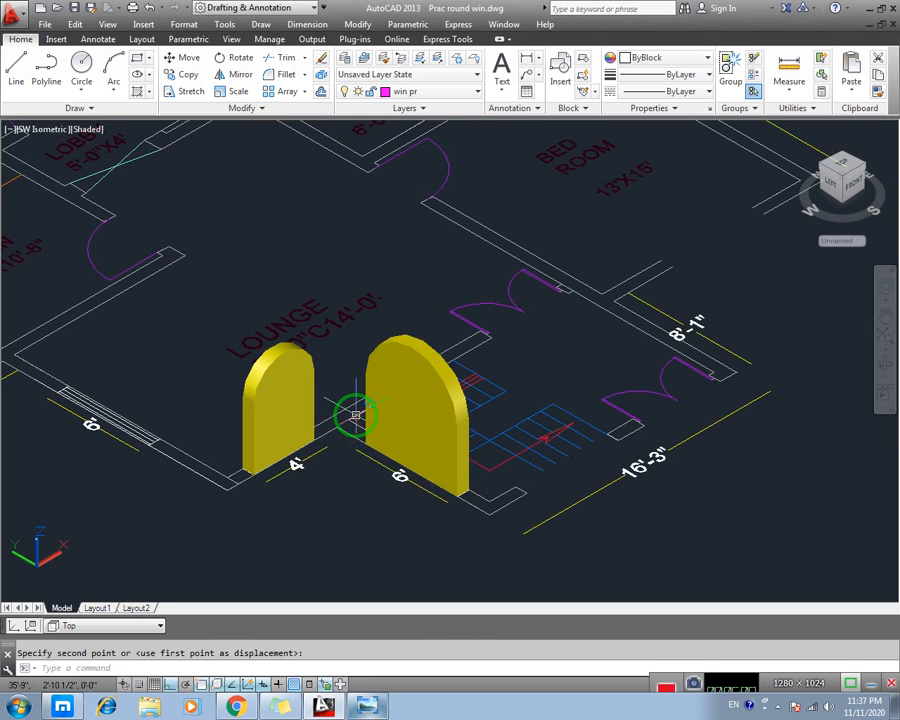
# - Raise both yellow arched solids 3' straight up along the Z axis from the floor plan
pyautogui.click(415, 413)
pyautogui.click(274, 380)
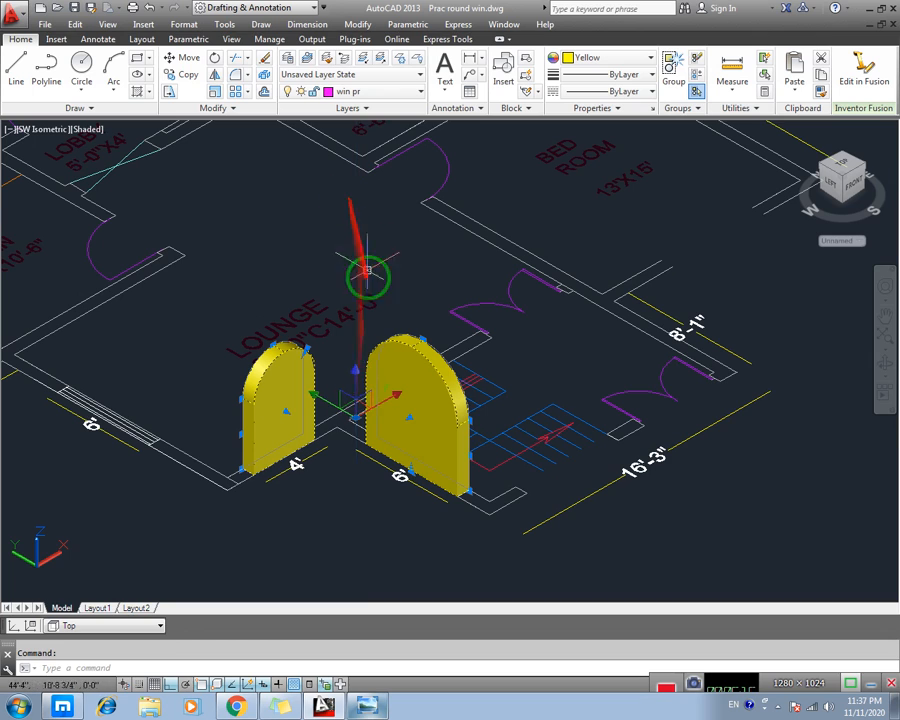
pyautogui.click(356, 378)
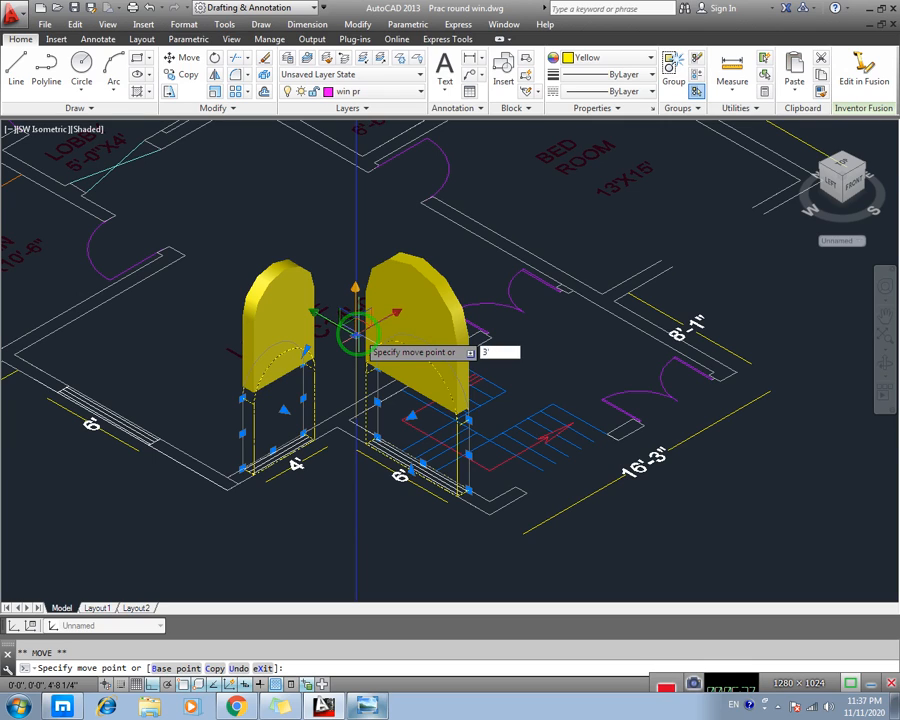
pyautogui.write("3'")
pyautogui.press('Return')
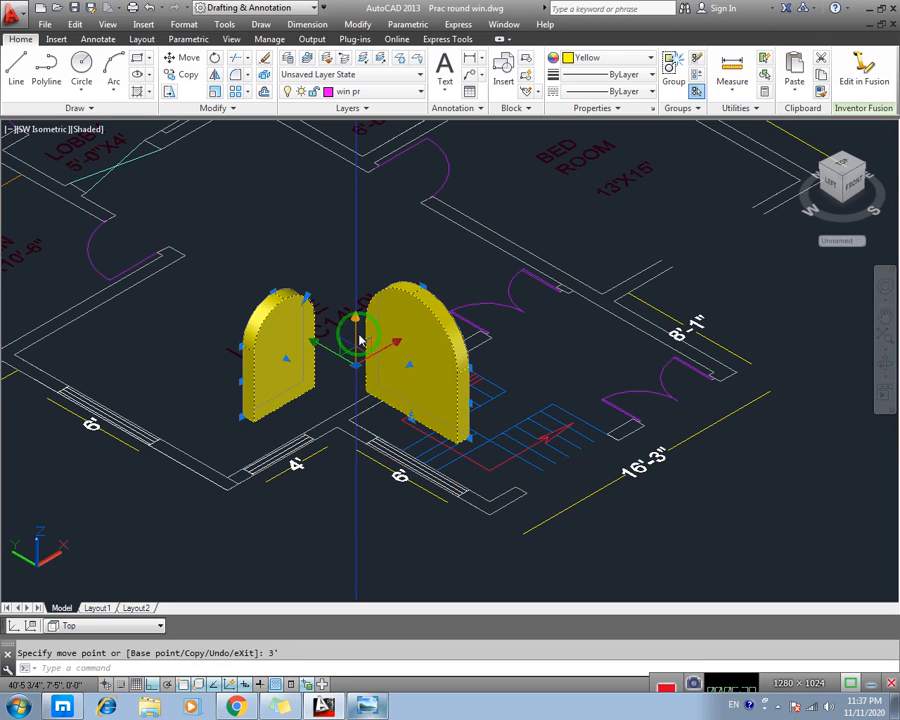
pyautogui.press('Escape')
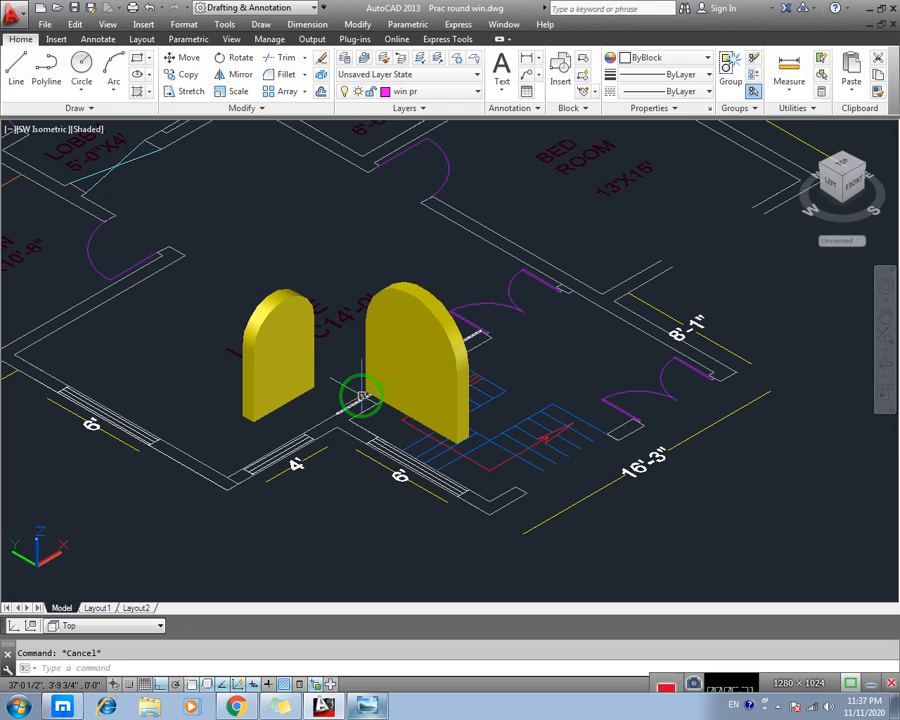
# - Copy both arched solids from the plan's outer wall corner beside the 6' window to the matching bottom corner of the 3D wall model
pyautogui.scroll(-5, 362, 396)
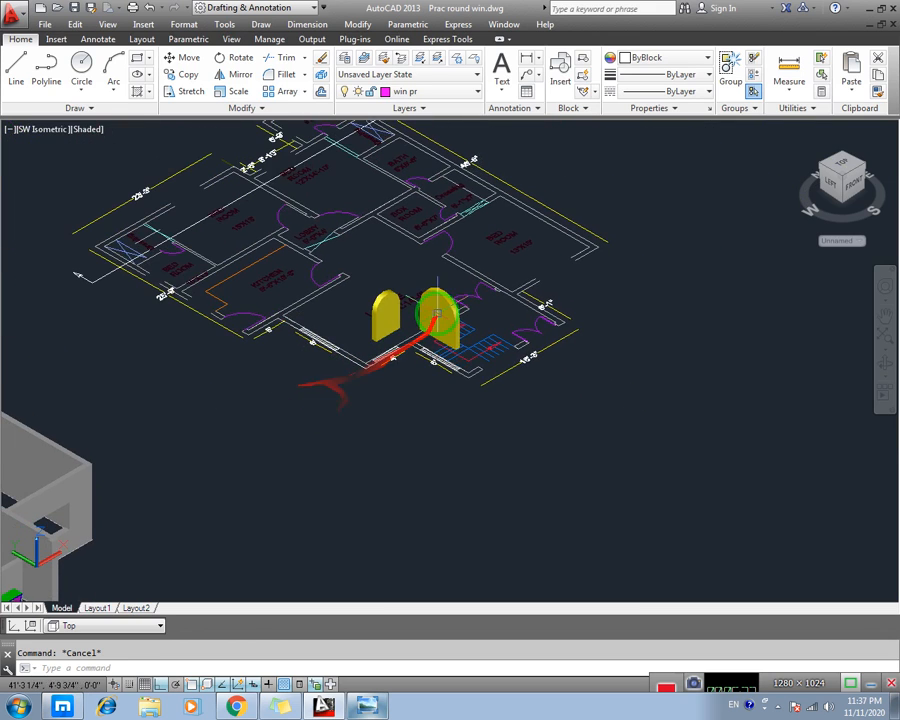
pyautogui.click(437, 313)
pyautogui.click(390, 318)
pyautogui.click(437, 362)
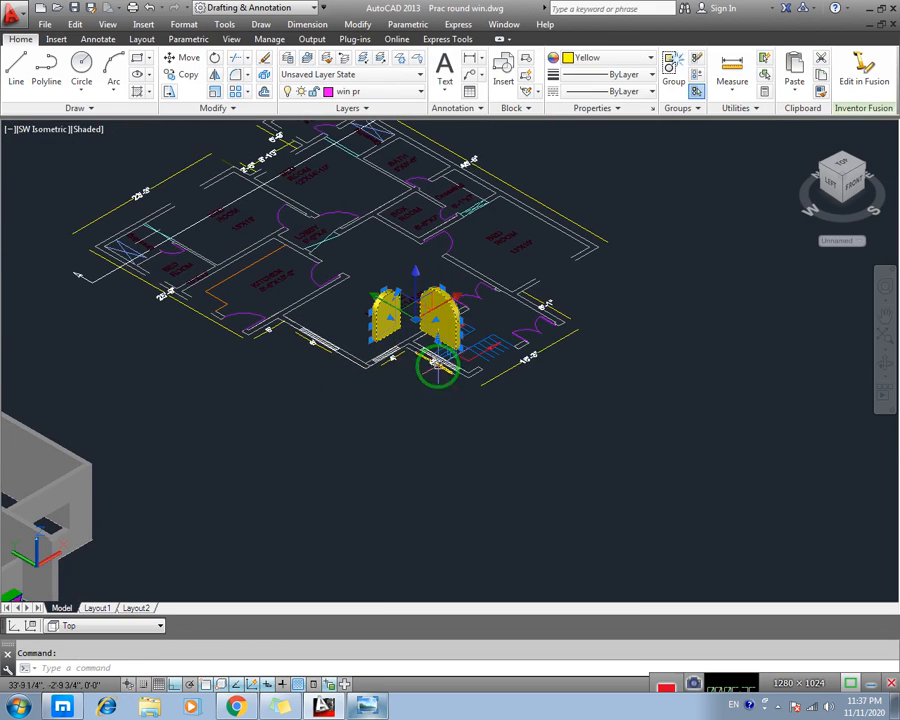
pyautogui.scroll(3, 485, 330)
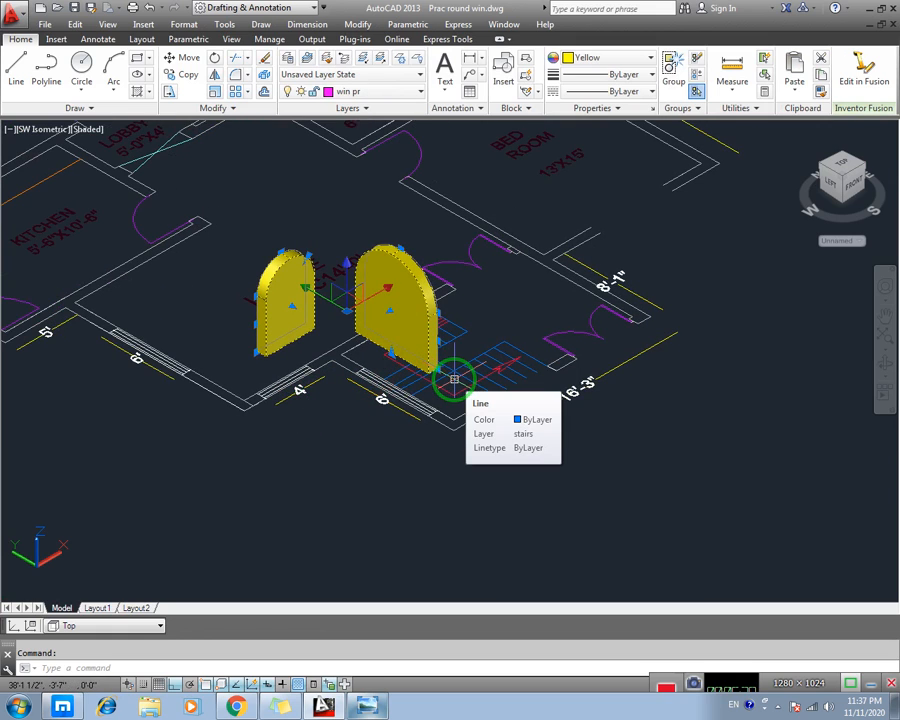
pyautogui.write('co')
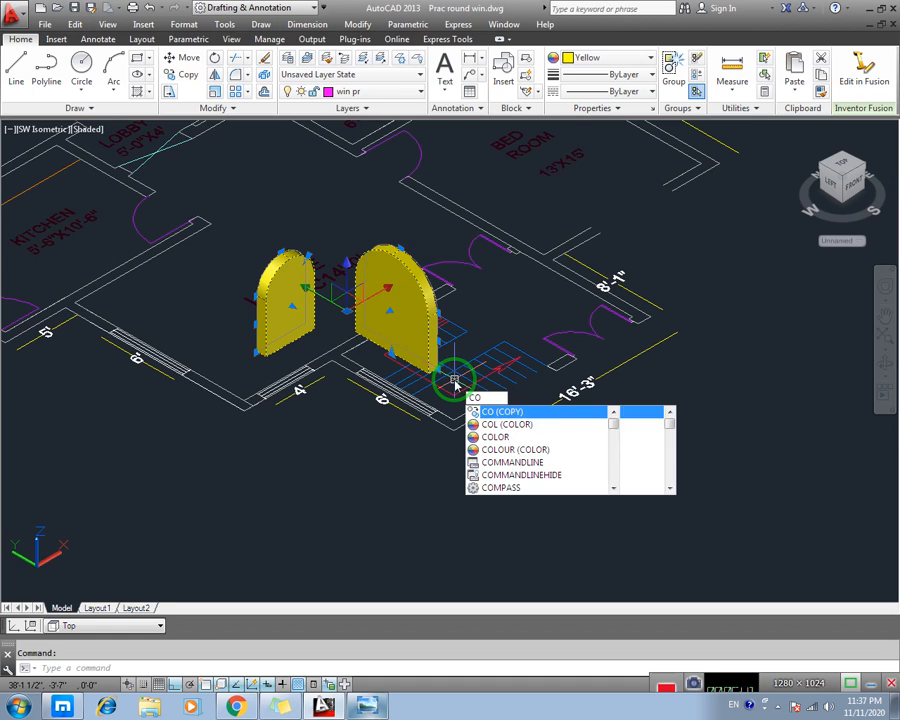
pyautogui.press('Return')
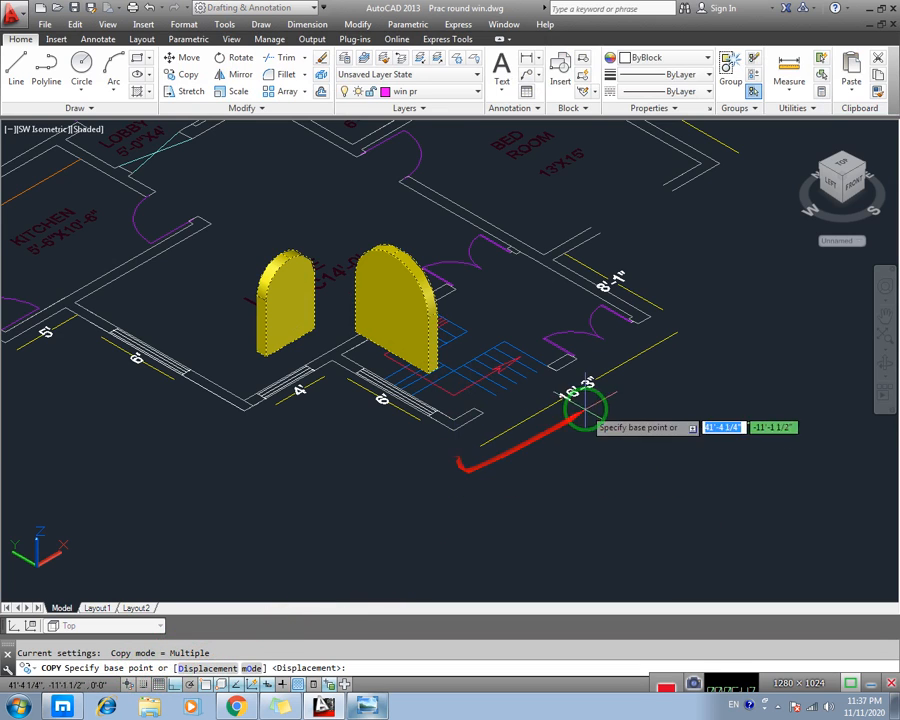
pyautogui.scroll(-5, 590, 405)
pyautogui.scroll(5, 522, 425)
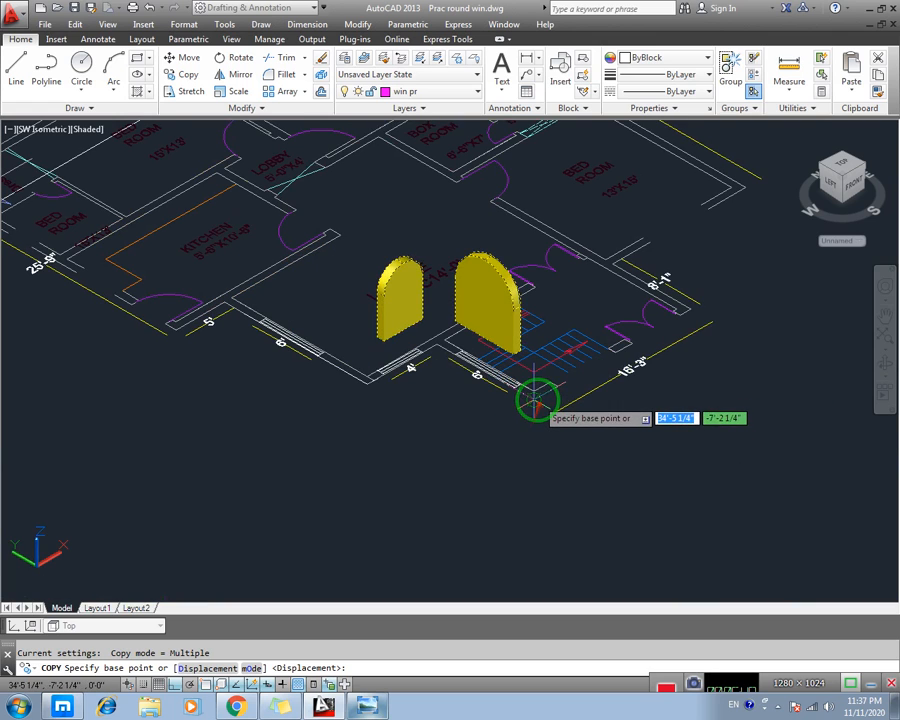
pyautogui.scroll(4, 536, 440)
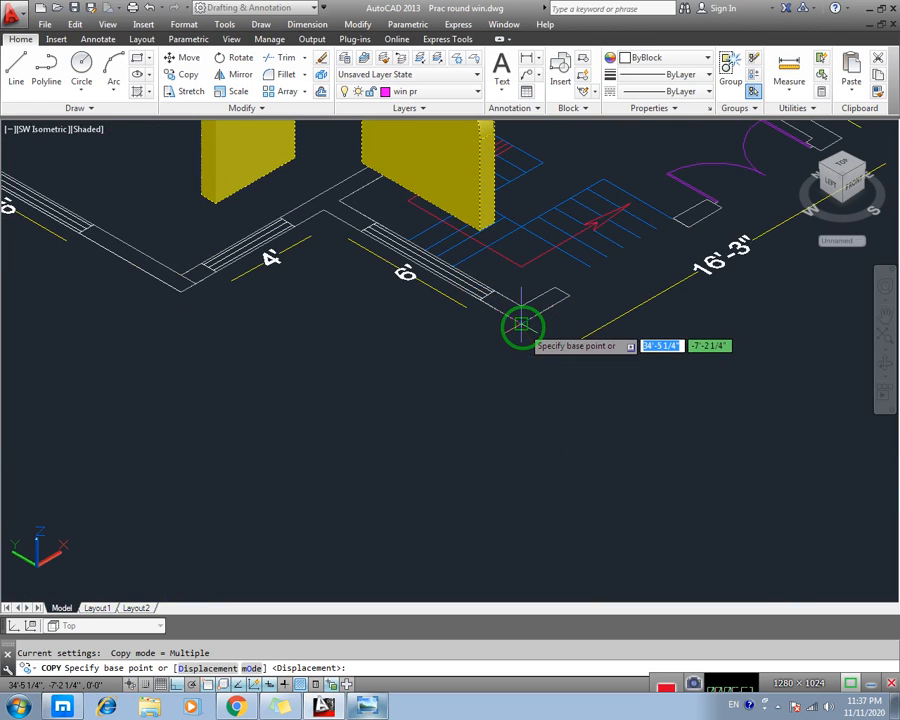
pyautogui.scroll(-2, 362, 489)
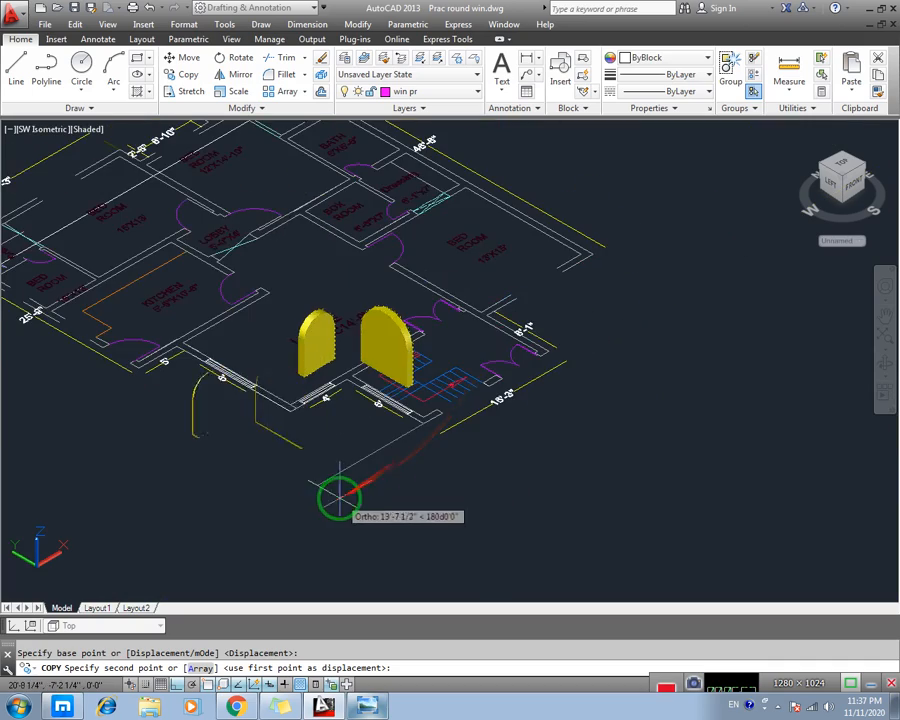
pyautogui.moveTo(307, 497); pyautogui.dragTo(564, 312, button='middle')
pyautogui.moveTo(312, 440); pyautogui.dragTo(492, 309, button='middle')
pyautogui.moveTo(285, 432); pyautogui.dragTo(446, 314, button='middle')
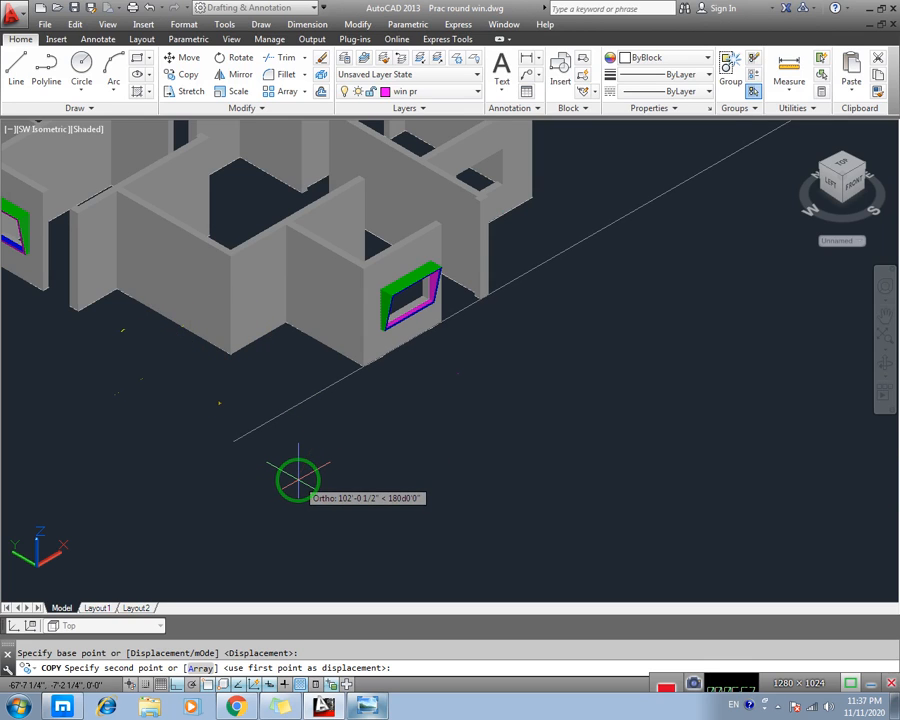
pyautogui.press('F8')
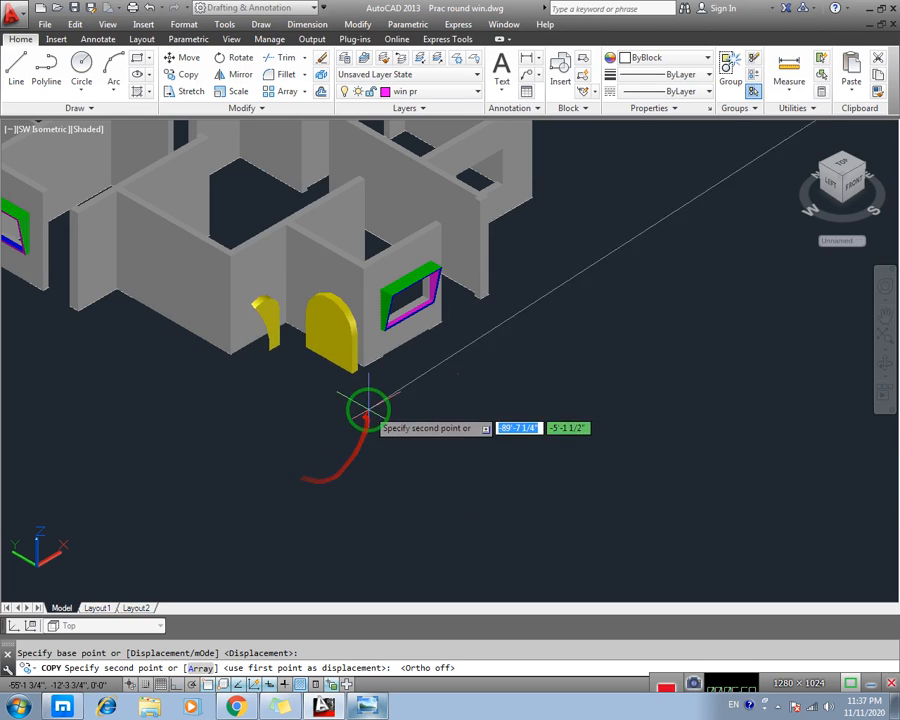
pyautogui.scroll(5, 340, 404)
pyautogui.scroll(-4, 394, 398)
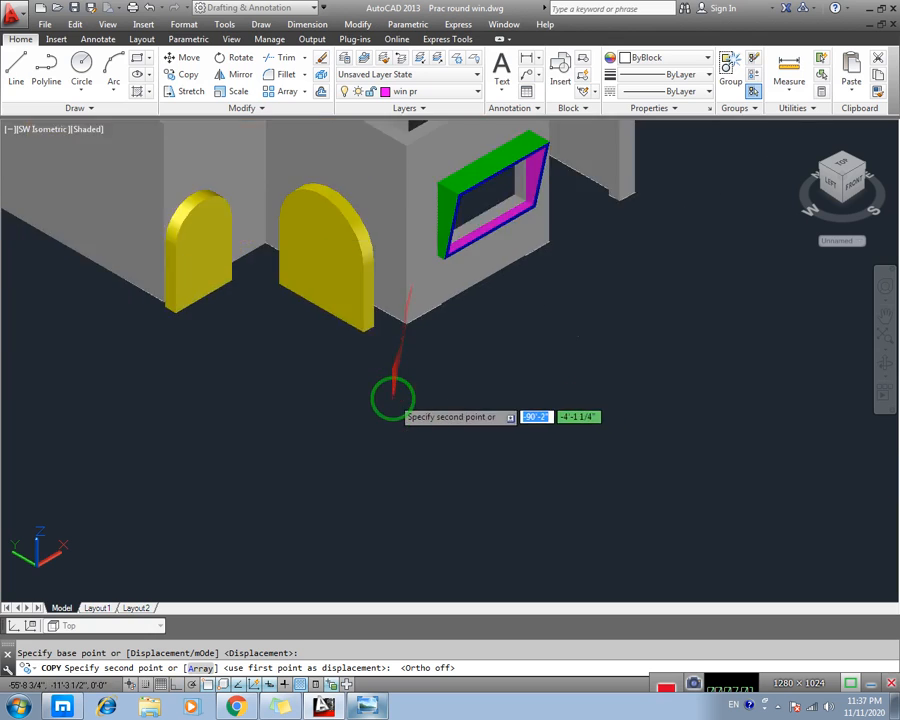
pyautogui.moveTo(448, 382); pyautogui.dragTo(394, 460, button='middle')
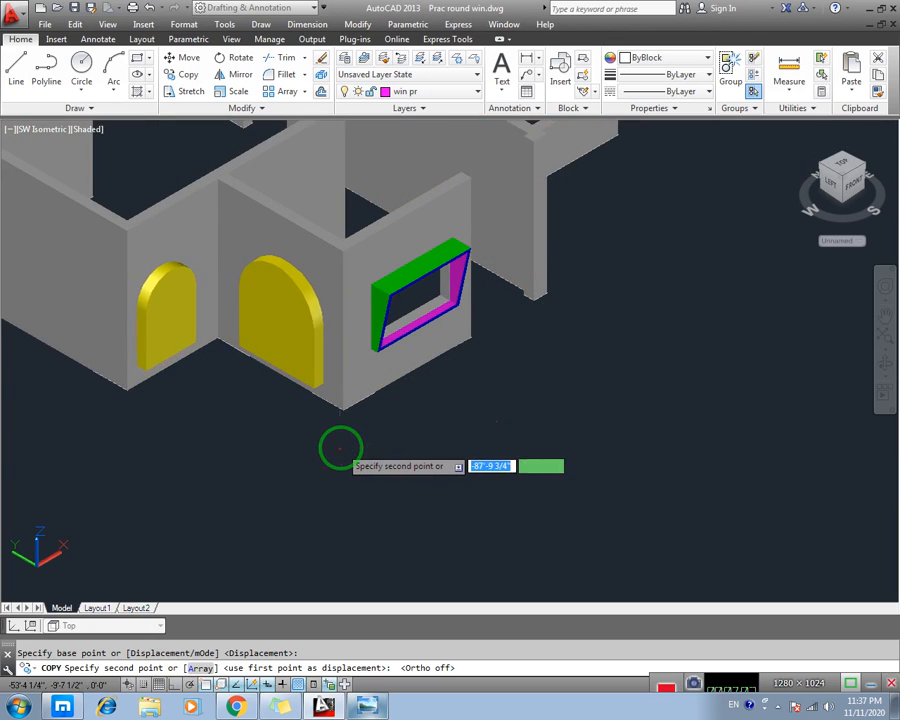
pyautogui.scroll(3, 339, 436)
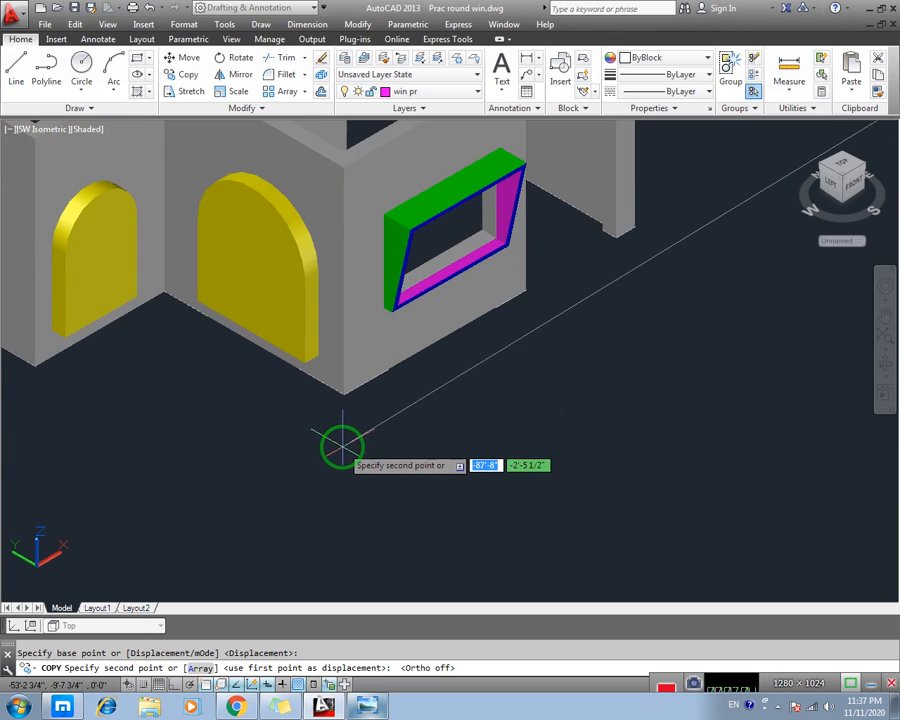
pyautogui.click(344, 397)
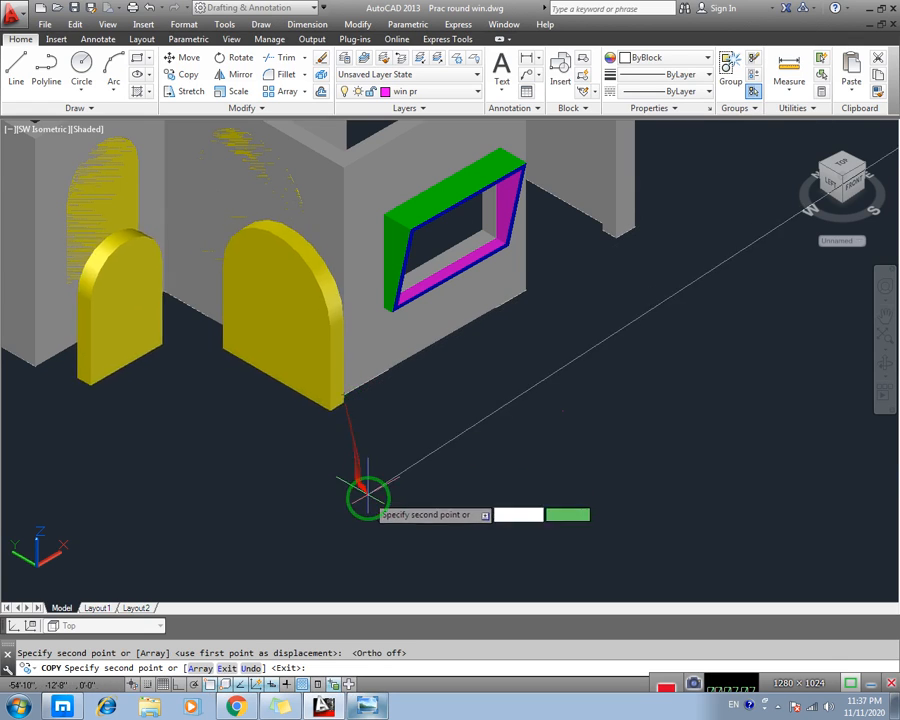
pyautogui.press('Escape')
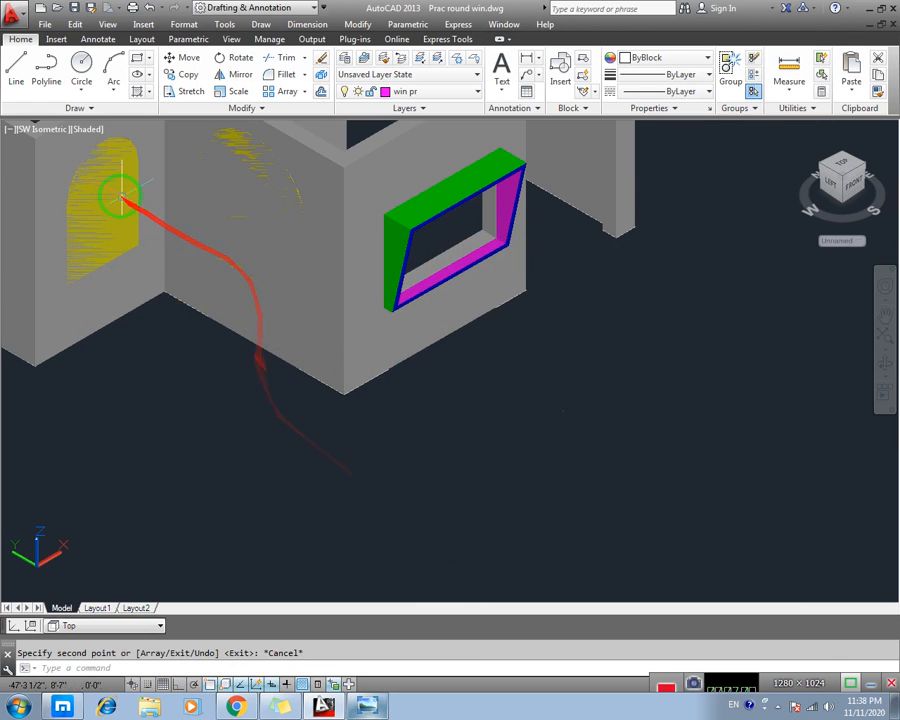
# - Change the viewport's visual style to Wireframe around the copied arched solids in the 3D walls
pyautogui.scroll(-2, 160, 240)
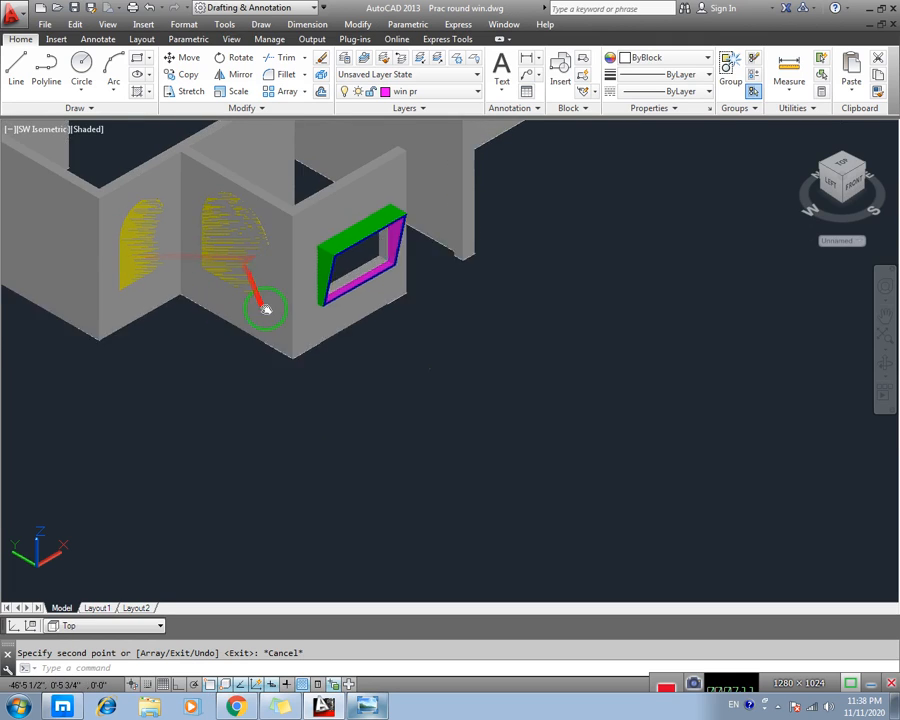
pyautogui.moveTo(266, 310); pyautogui.dragTo(314, 384, button='middle')
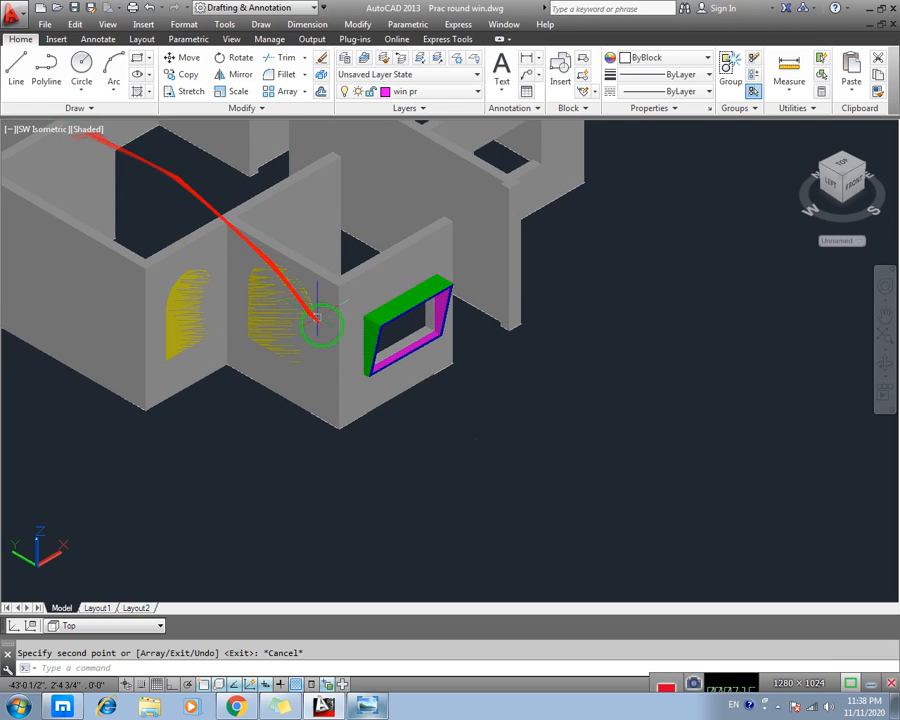
pyautogui.moveTo(278, 340); pyautogui.dragTo(319, 362, button='middle')
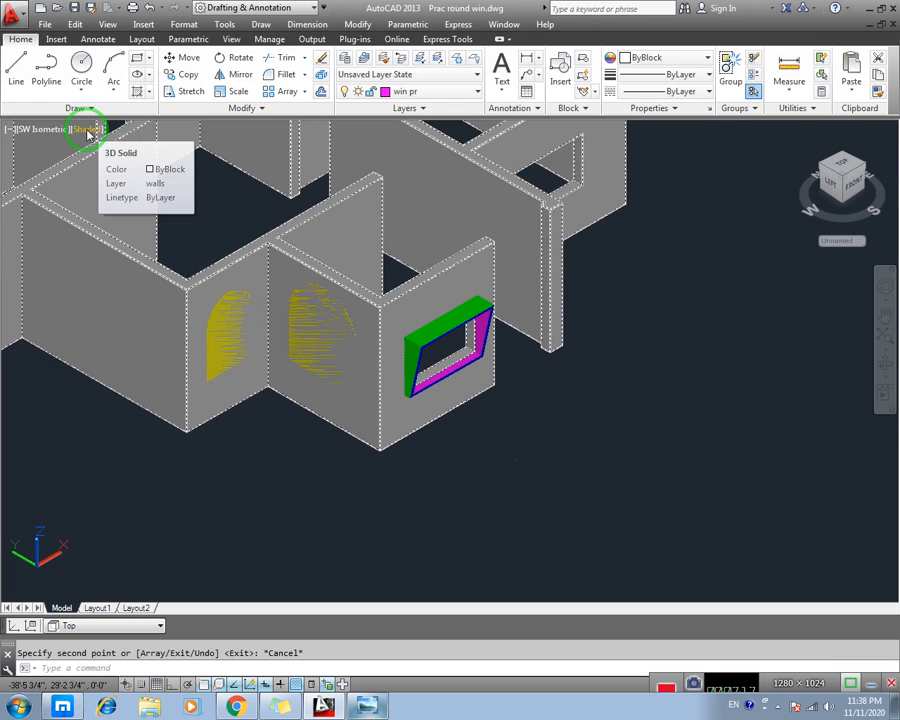
pyautogui.click(88, 130)
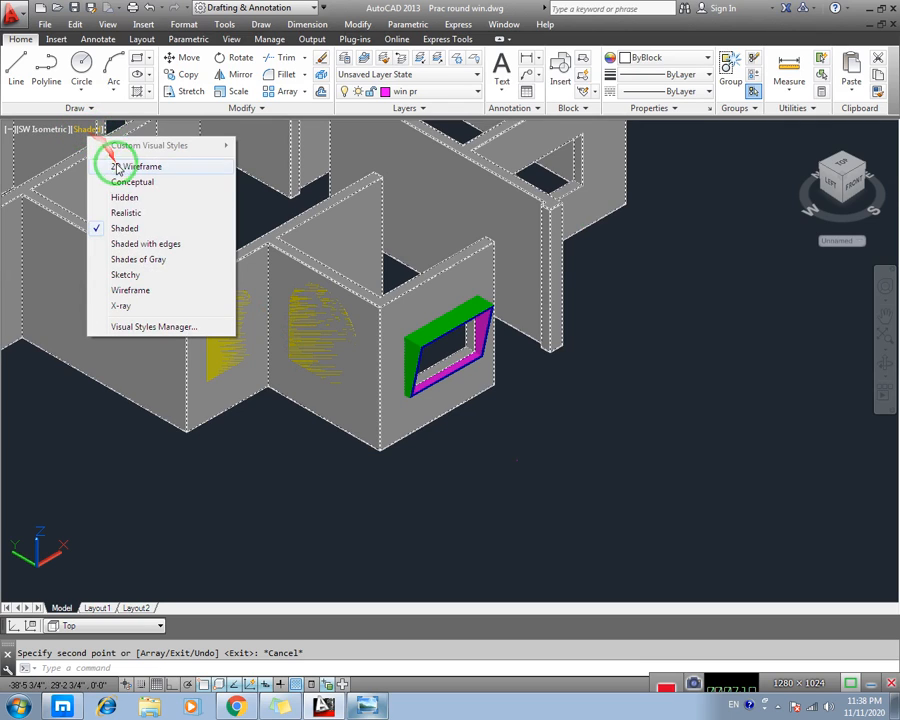
pyautogui.click(183, 292)
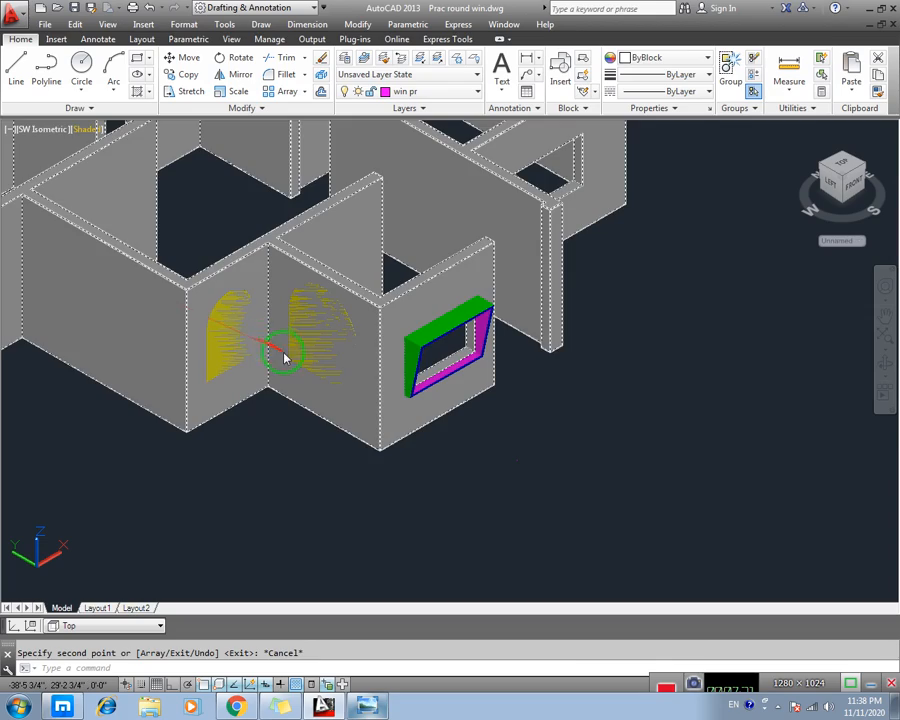
# - Subtract the larger and smaller arched solids from the wall solid to cut the two round-arched window openings
pyautogui.scroll(5, 366, 414)
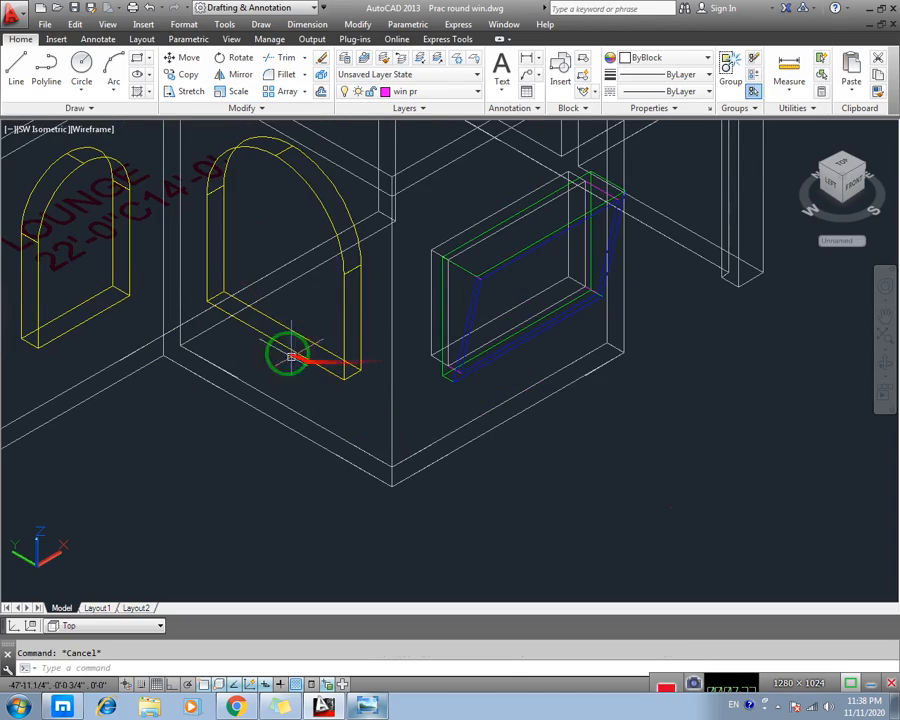
pyautogui.scroll(-5, 289, 356)
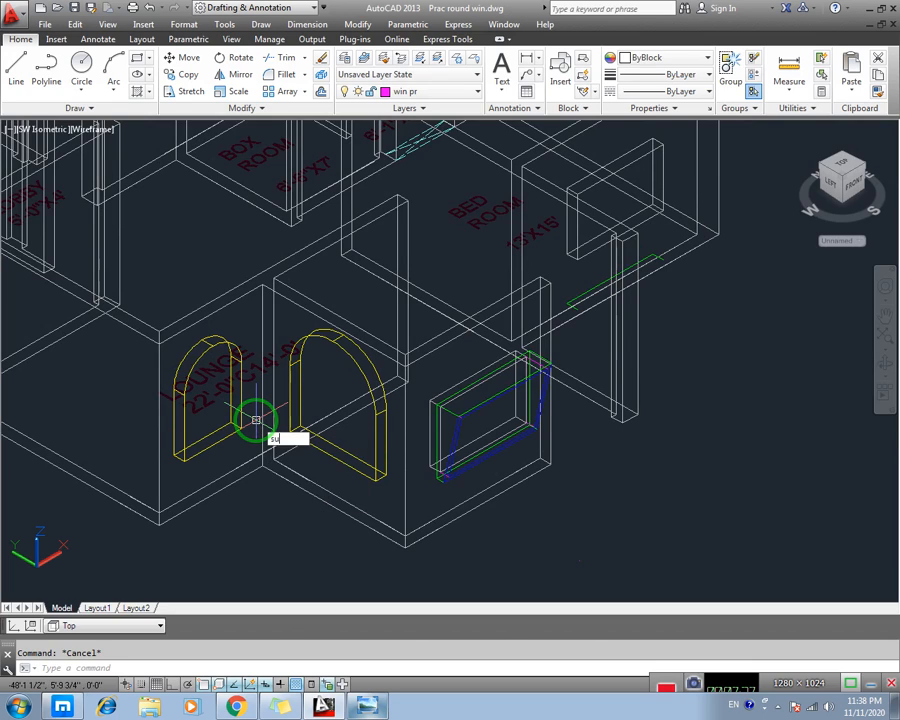
pyautogui.press('Return')
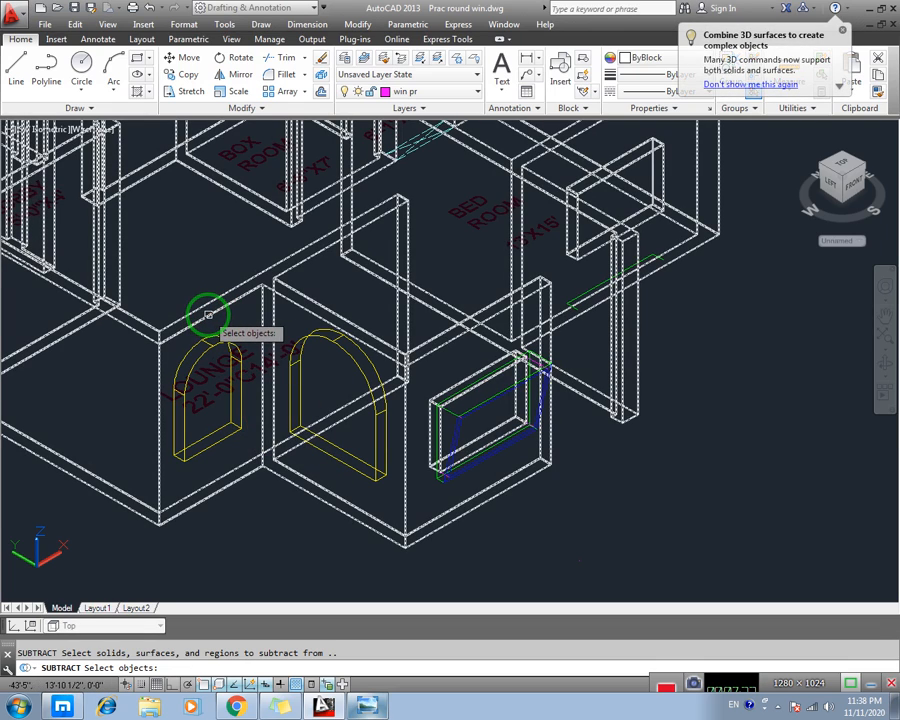
pyautogui.click(208, 315)
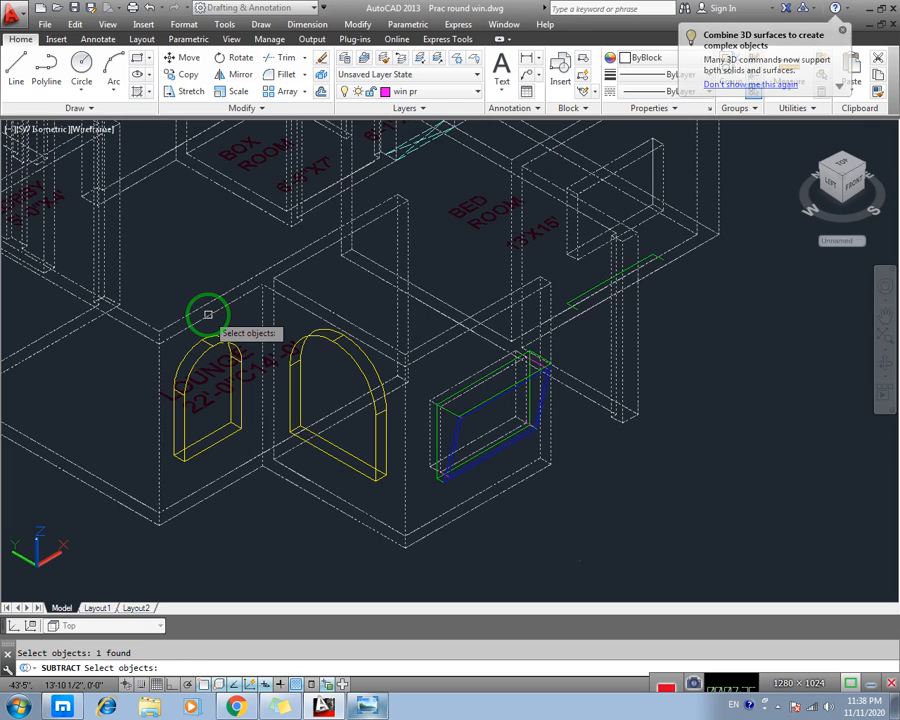
pyautogui.press('Return')
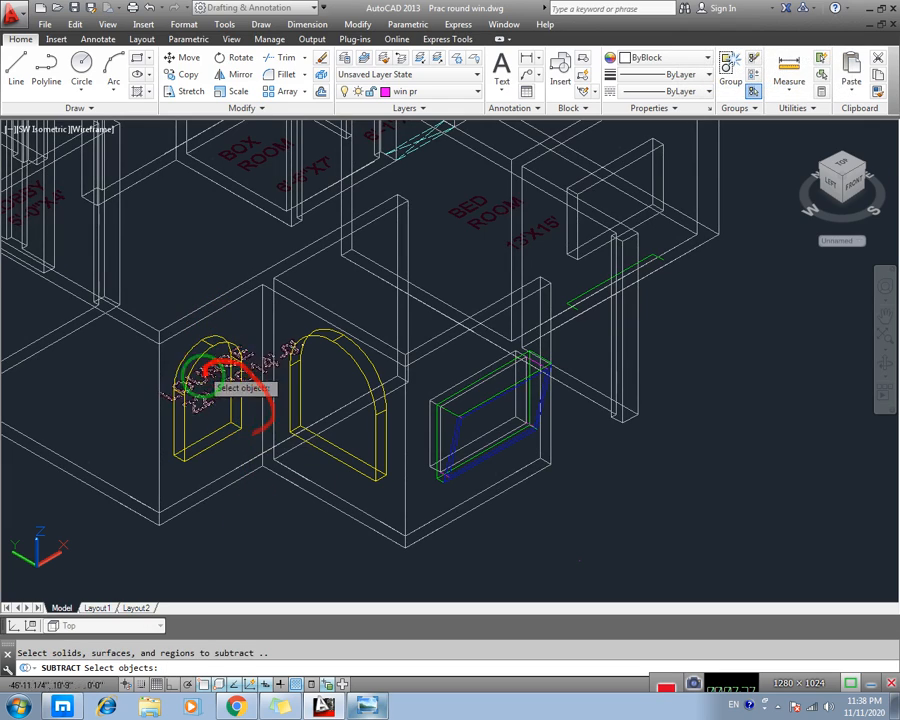
pyautogui.click(320, 348)
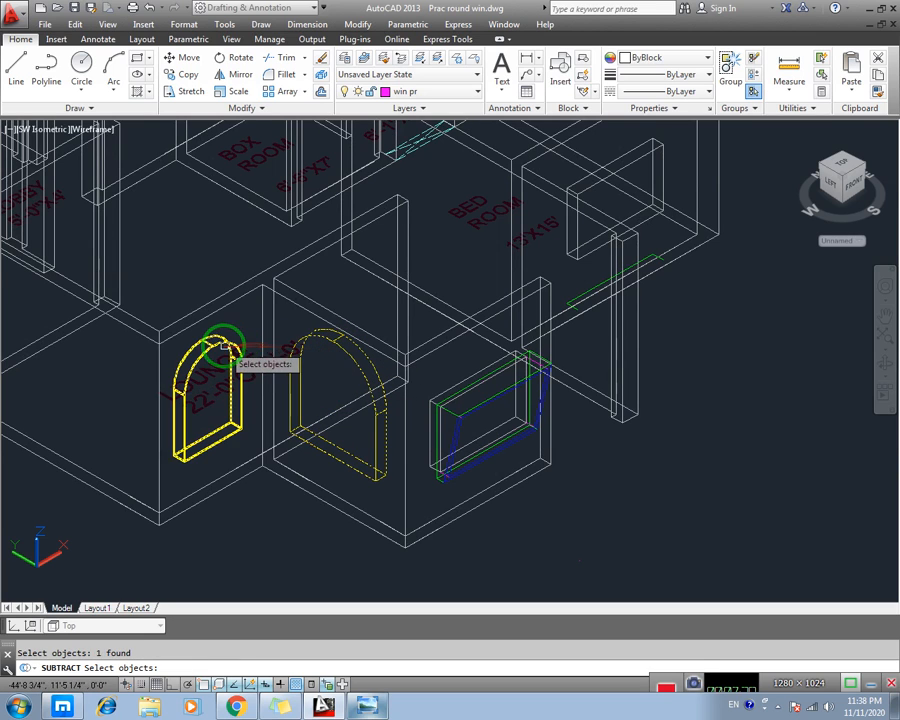
pyautogui.click(220, 343)
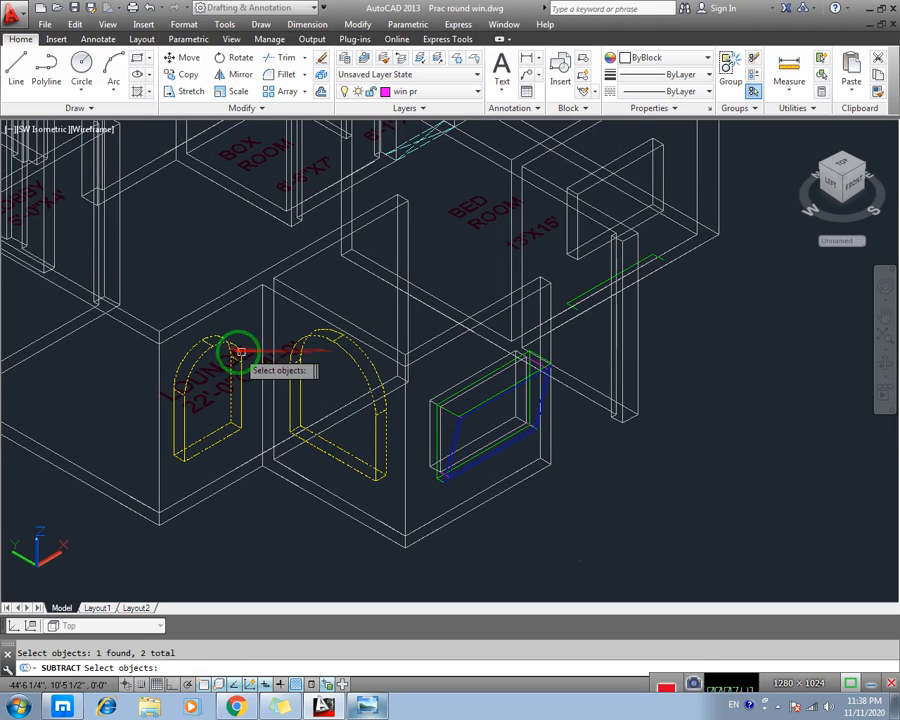
pyautogui.press('Escape')
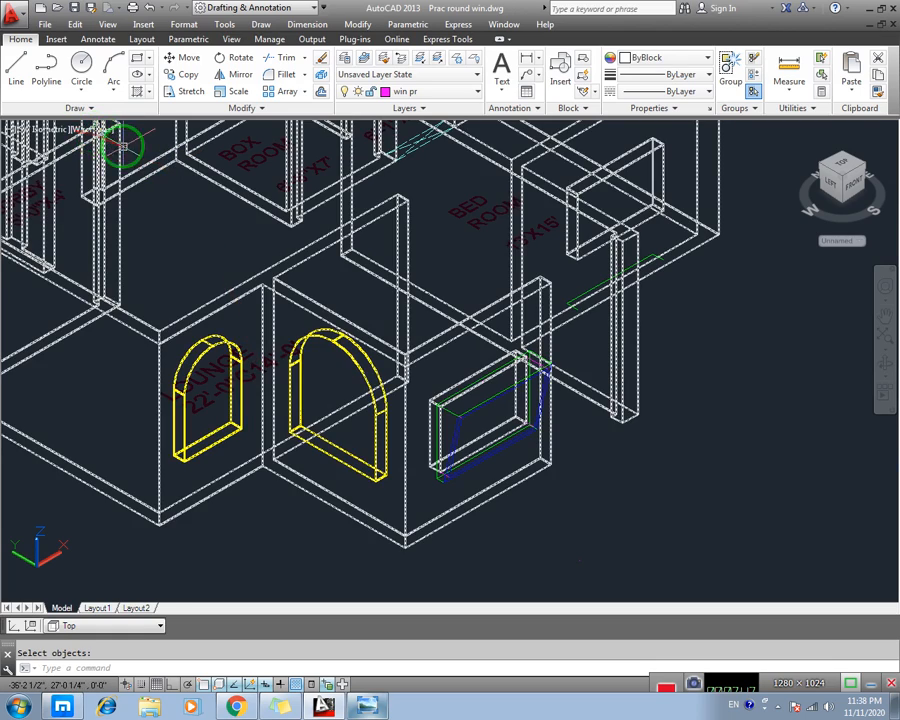
# - Change the viewport's visual style back to Shaded, keeping the arched openings in view
pyautogui.moveTo(123, 146); pyautogui.dragTo(138, 251, button='middle')
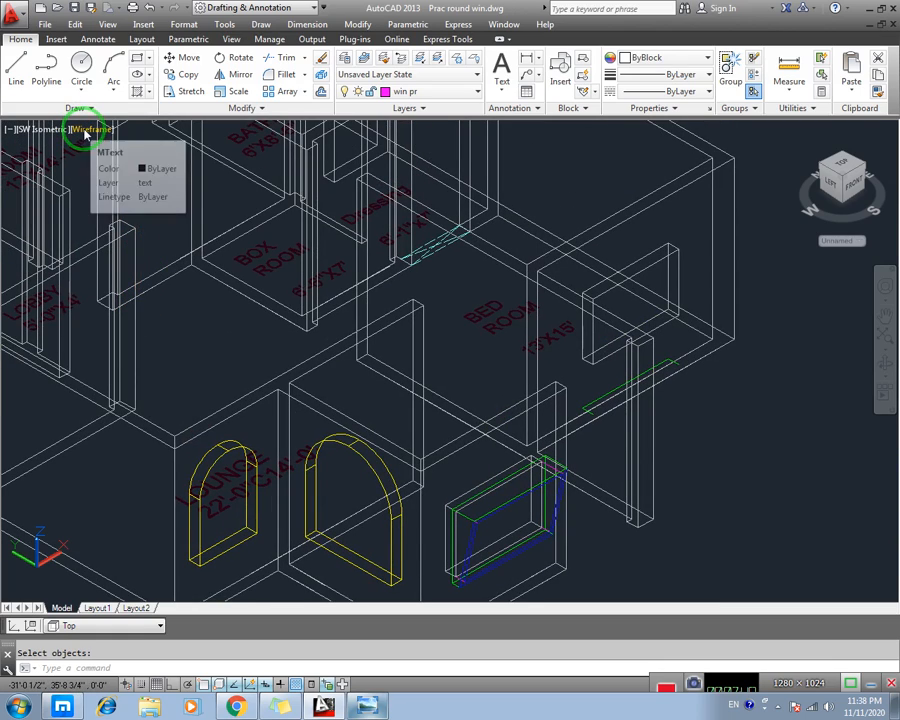
pyautogui.click(86, 130)
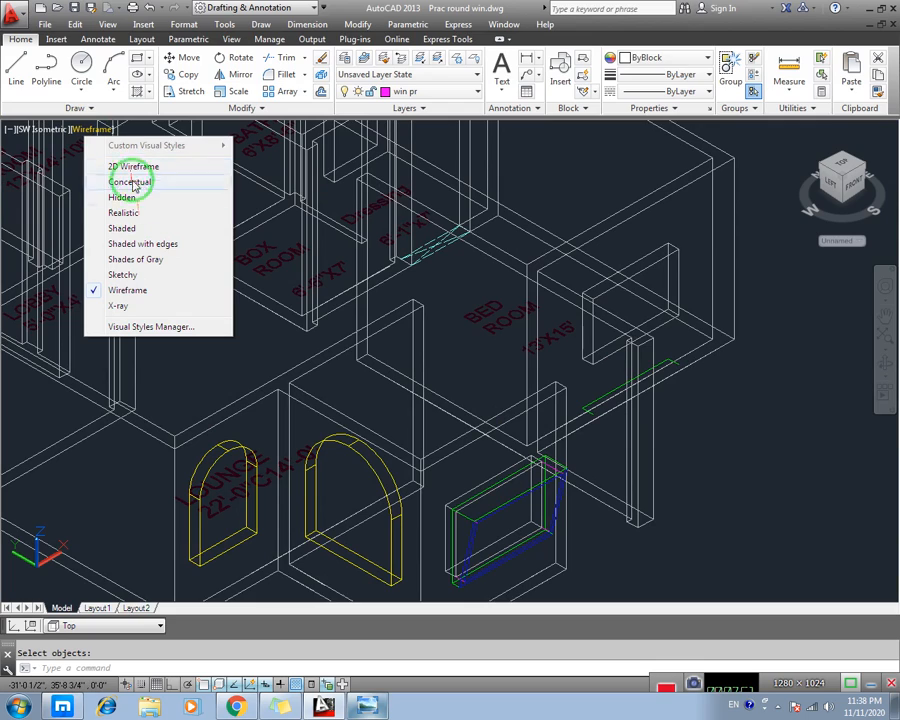
pyautogui.click(133, 230)
pyautogui.moveTo(285, 422); pyautogui.dragTo(287, 311, button='middle')
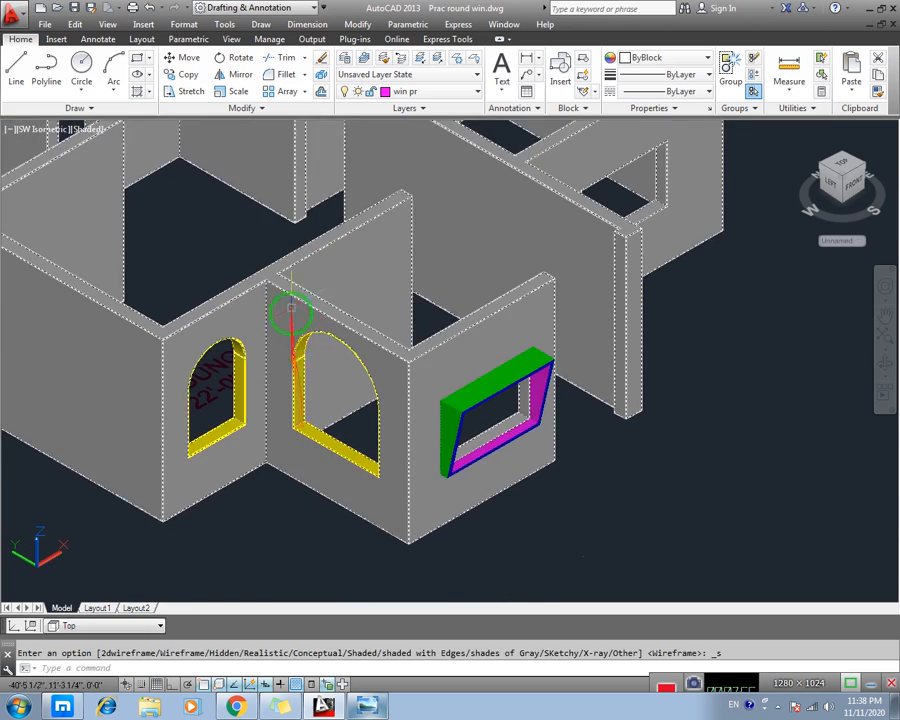
# - Examine the two round-arched openings beside the projecting rectangular window, close up and in relation to the surrounding 3D walls
pyautogui.scroll(2, 330, 405)
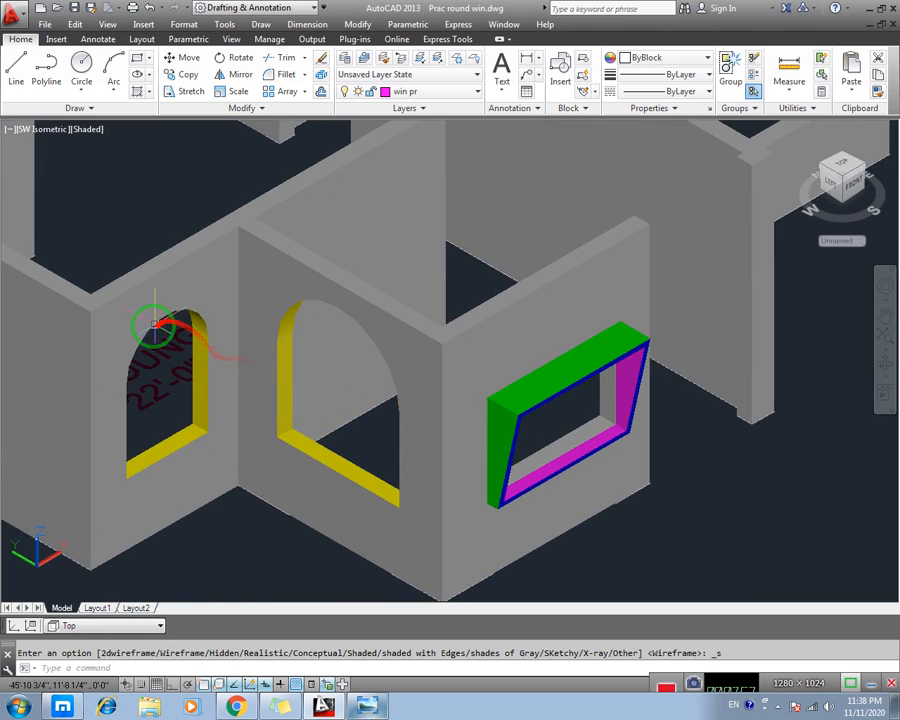
pyautogui.scroll(-4, 242, 405)
pyautogui.scroll(2, 312, 385)
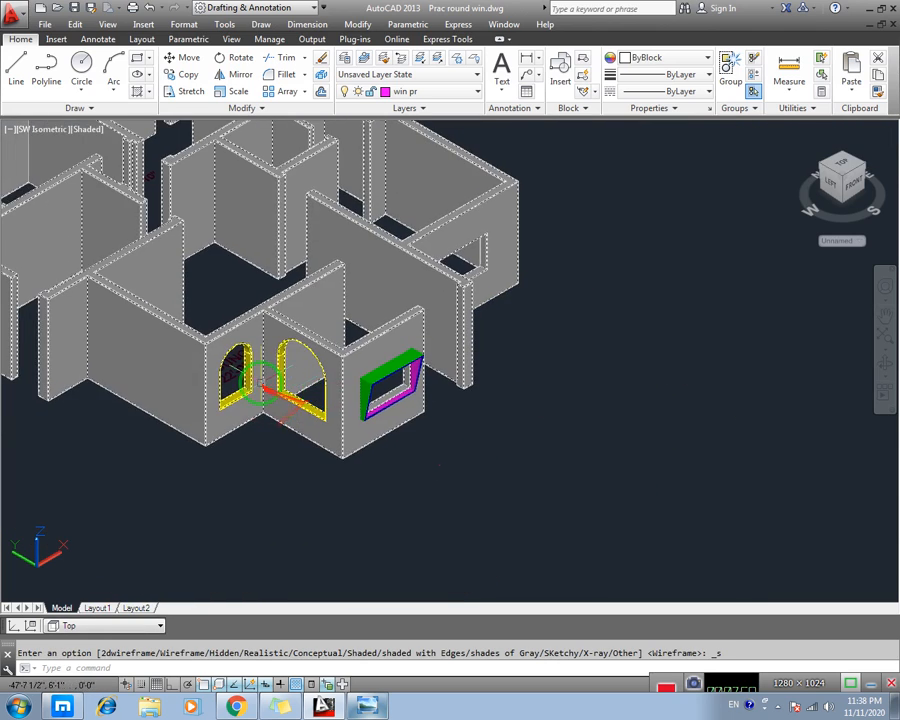
pyautogui.keyDown('shift'); pyautogui.moveTo(312, 385); pyautogui.dragTo(165, 410, button='middle'); pyautogui.keyUp('shift')
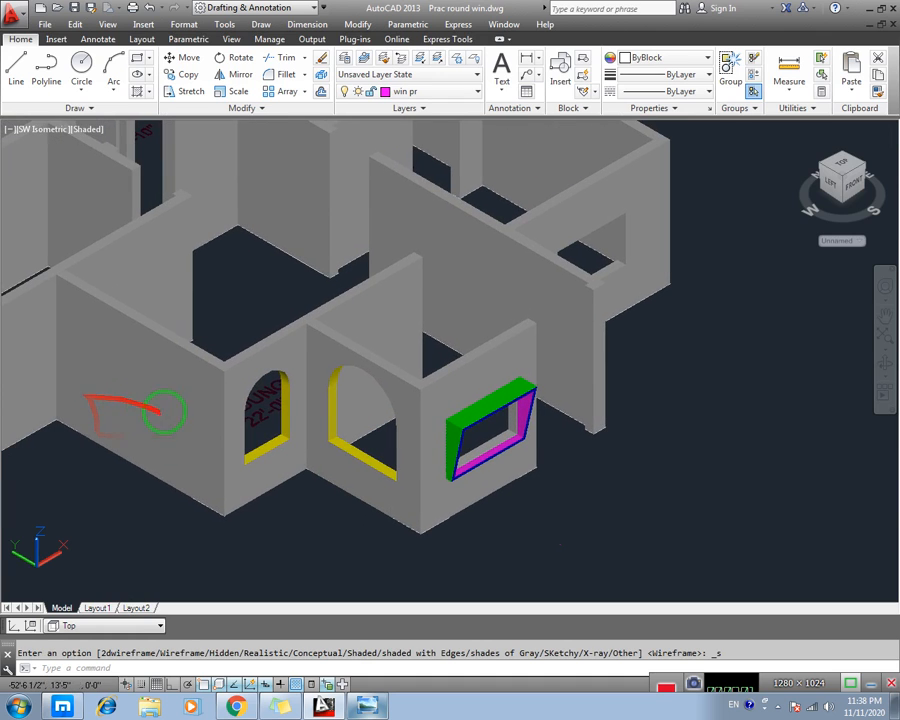
pyautogui.scroll(-2, 158, 405)
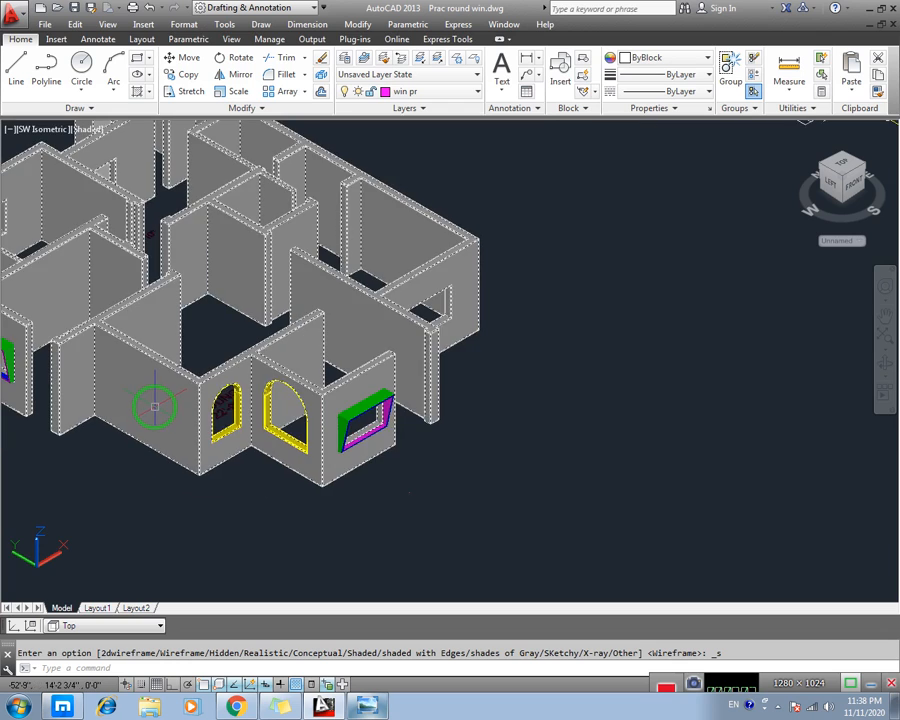
pyautogui.scroll(2, 158, 405)
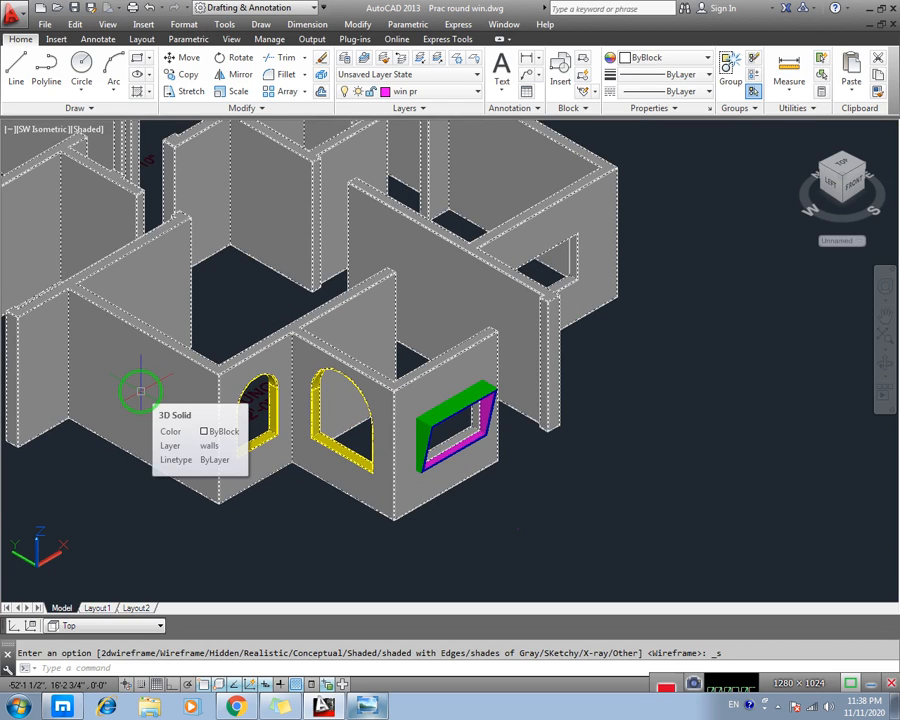
pyautogui.scroll(-2, 140, 390)
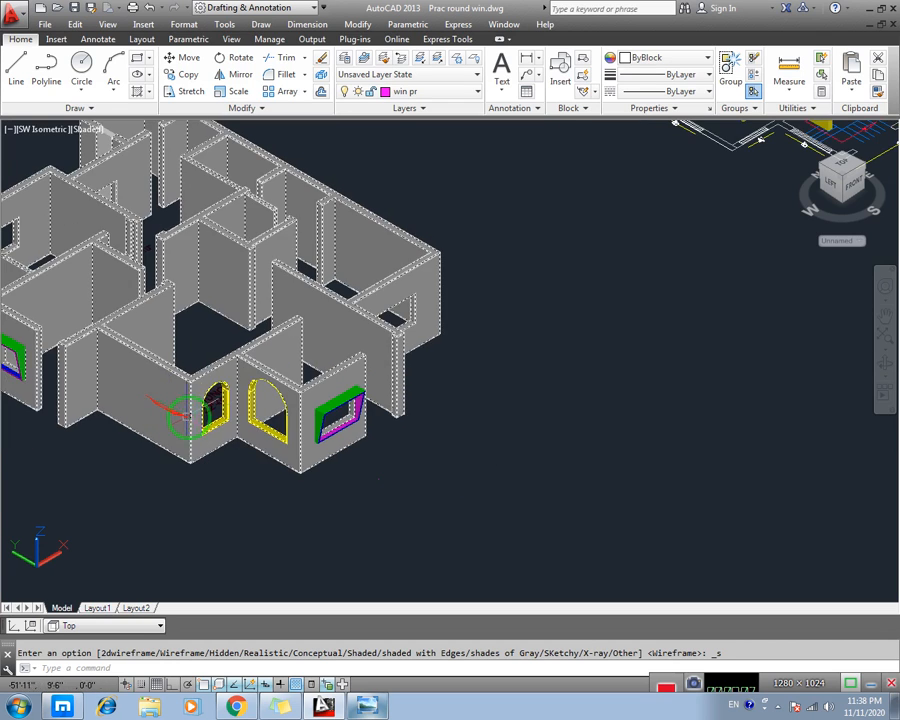
pyautogui.scroll(3, 257, 414)
pyautogui.scroll(2, 257, 414)
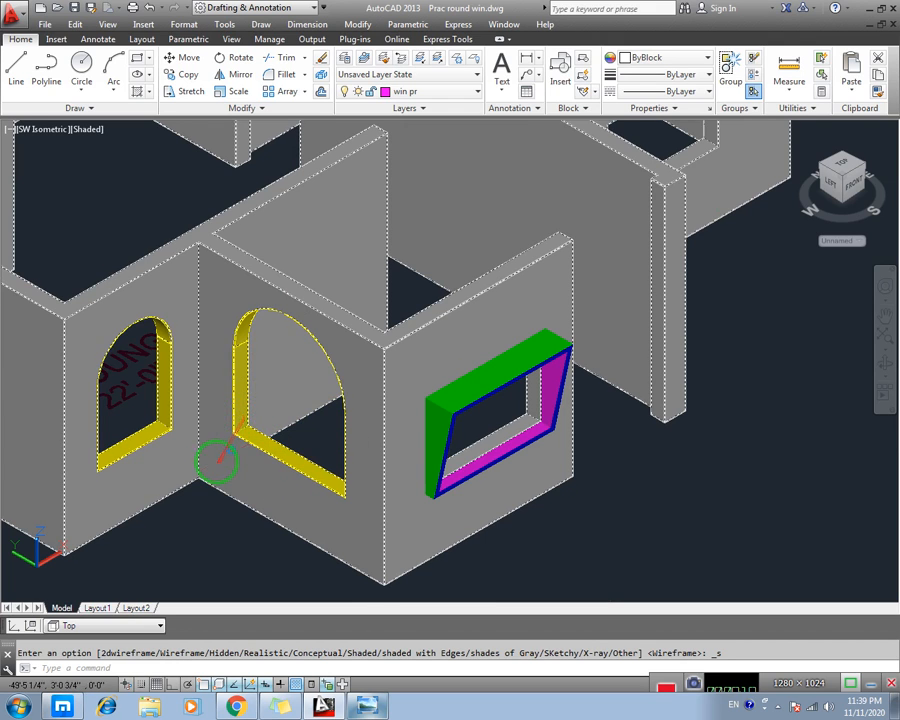
pyautogui.scroll(-3, 215, 457)
pyautogui.moveTo(230, 431); pyautogui.dragTo(185, 456, button='middle')
pyautogui.scroll(2, 172, 443)
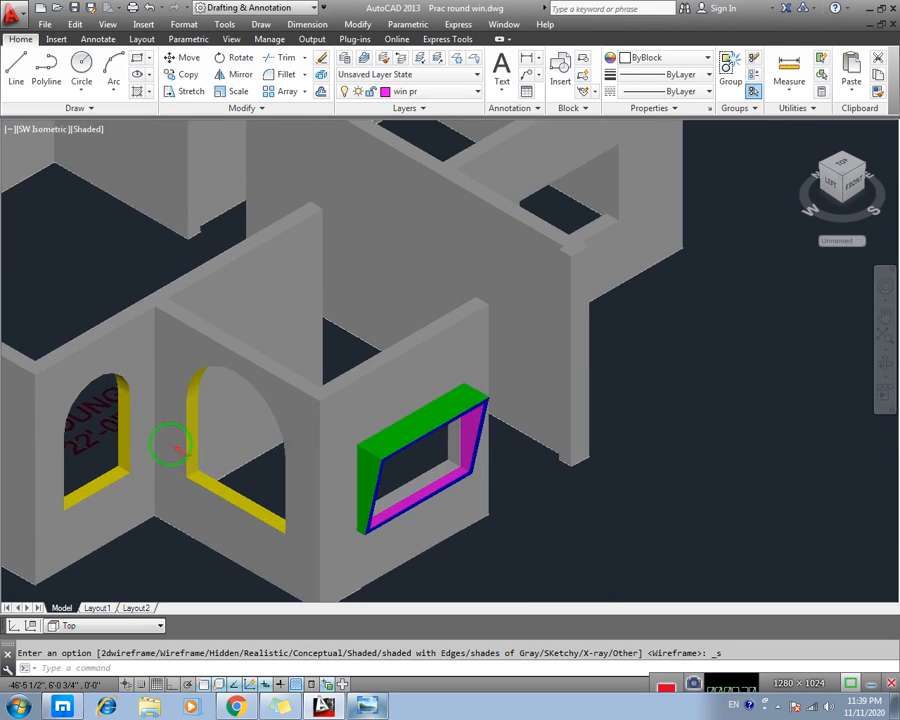
# - Switch to Windows Photo Viewer to show the AutoCAD Career channel page image
pyautogui.click(390, 704)
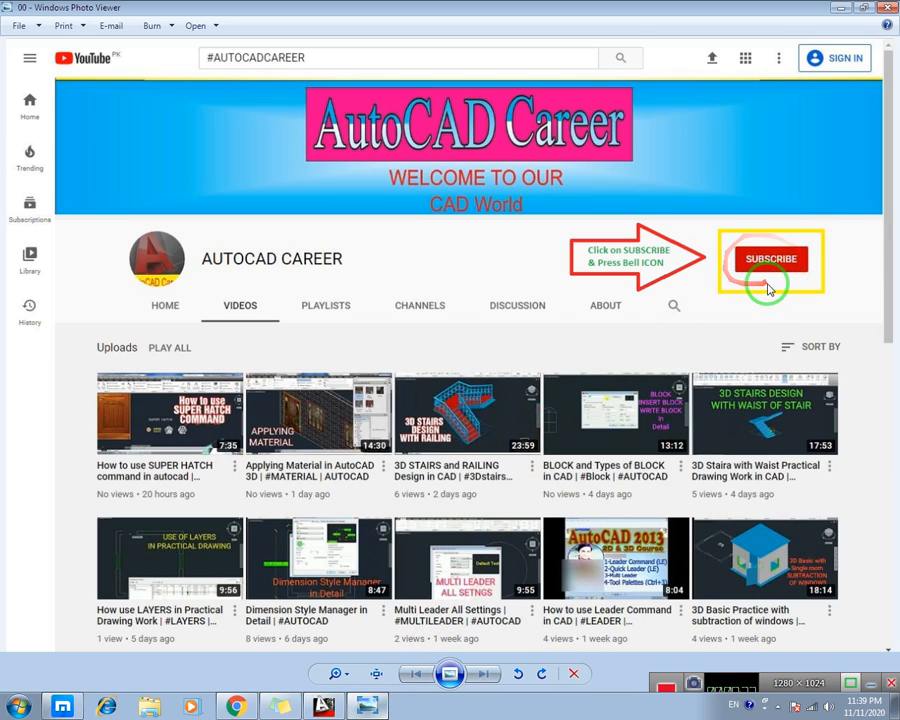